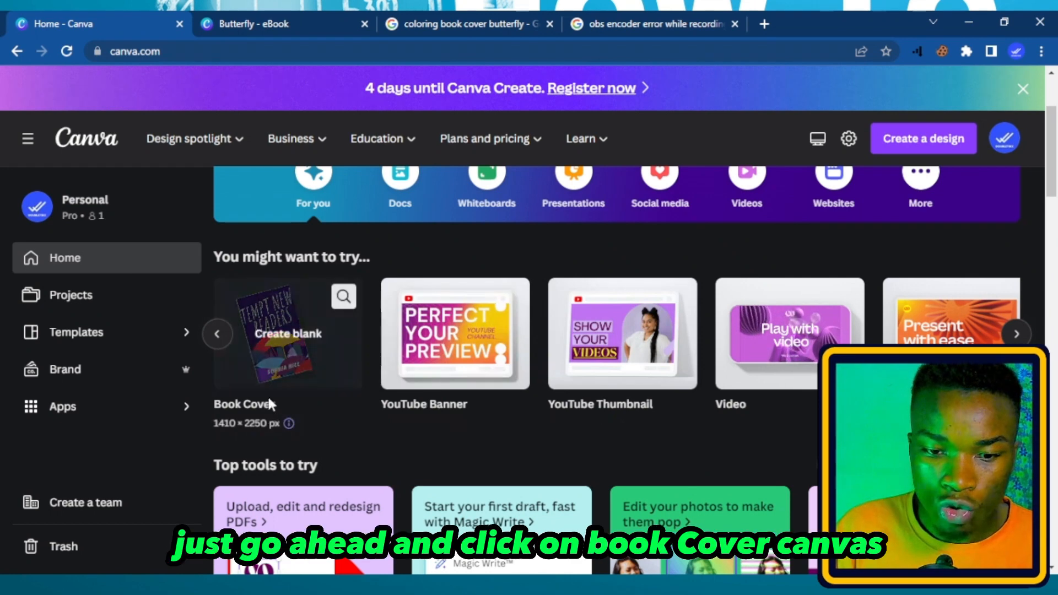
left_click(229, 343)
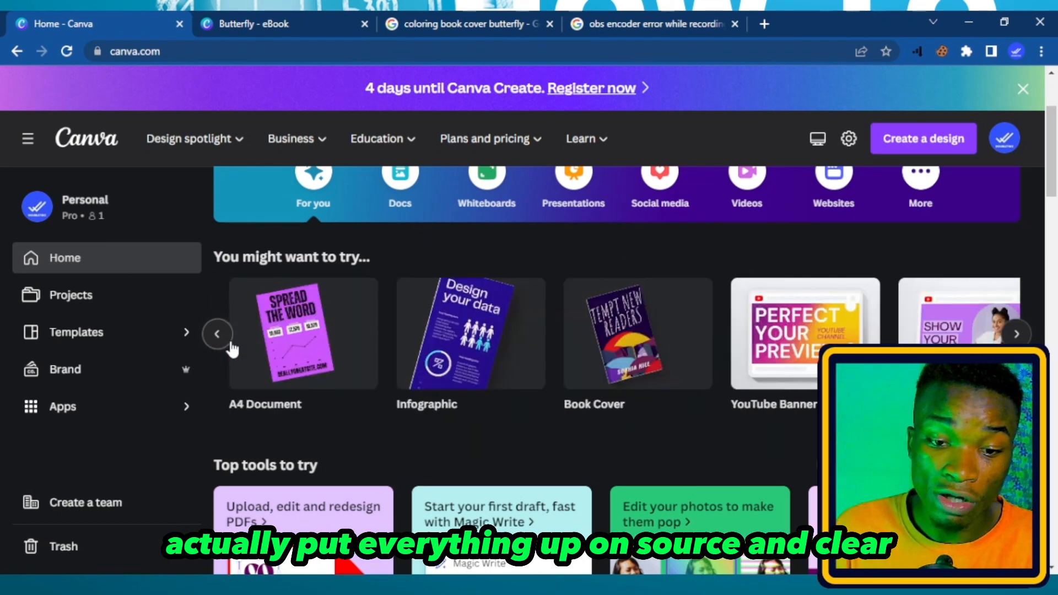
left_click(908, 142)
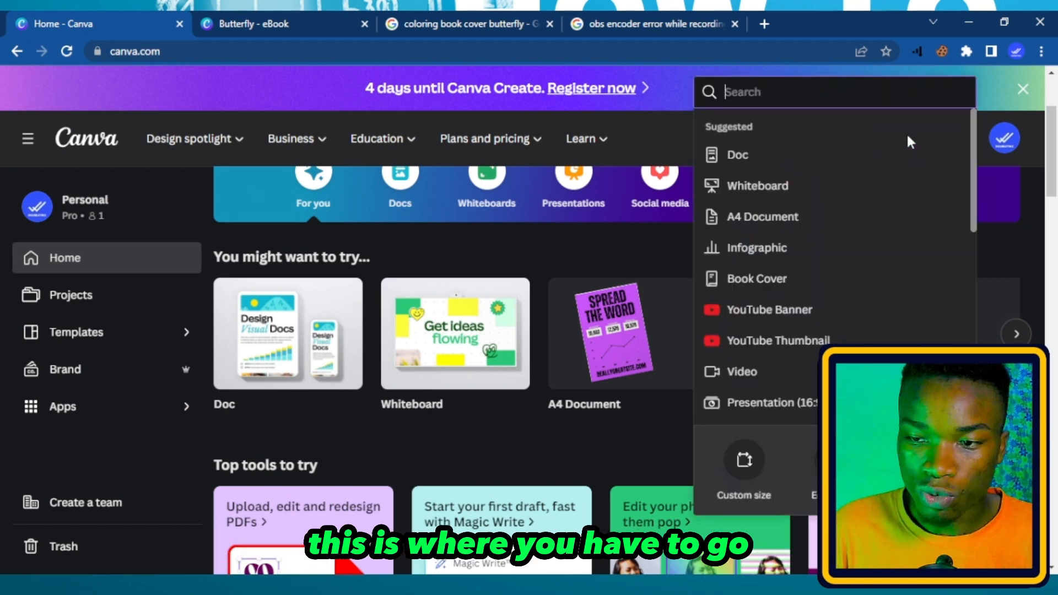
left_click(742, 469)
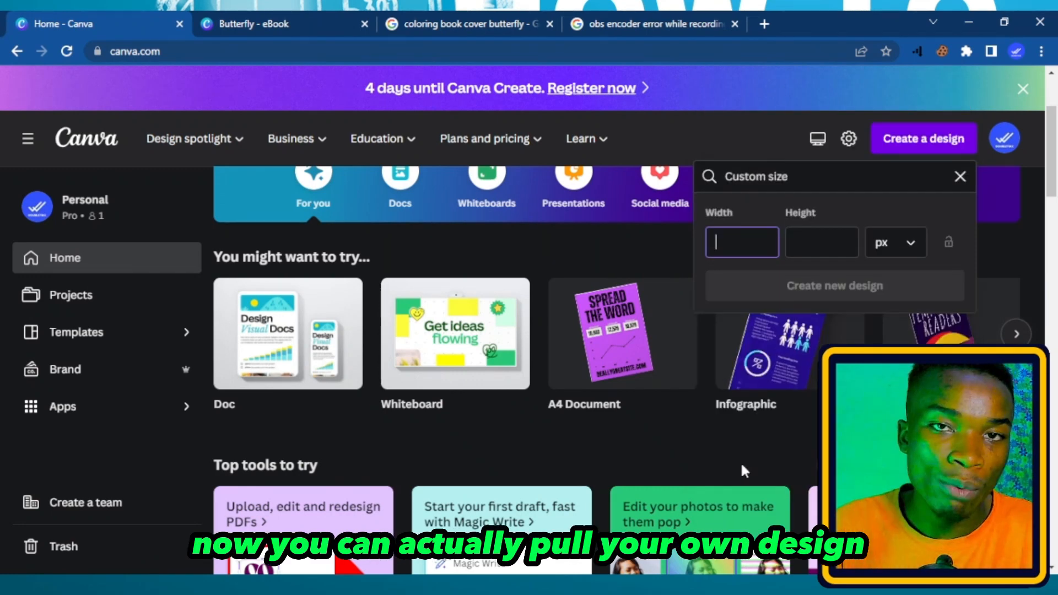
left_click(902, 252)
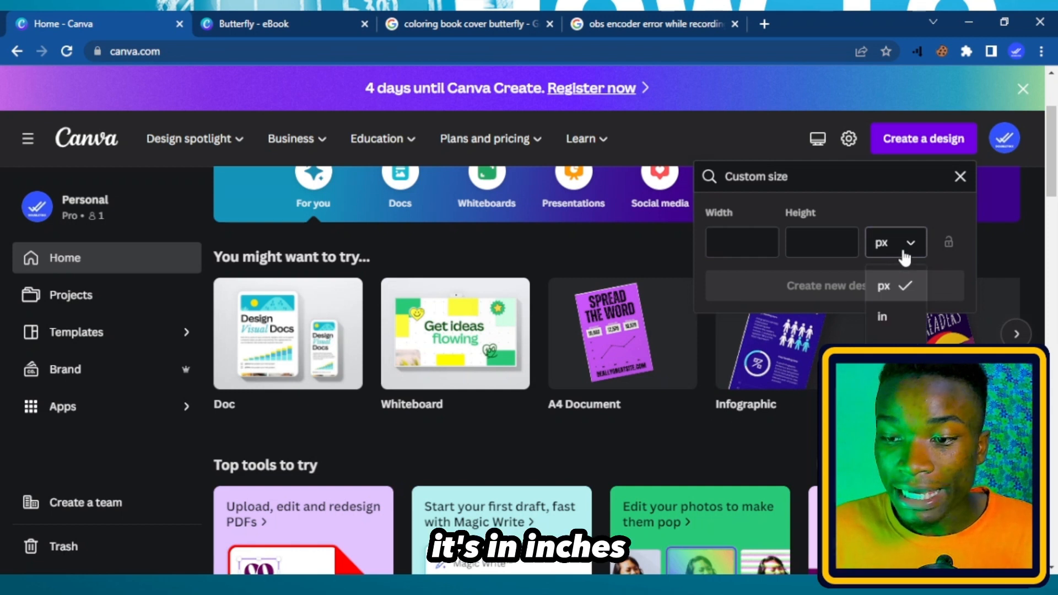
left_click(894, 303)
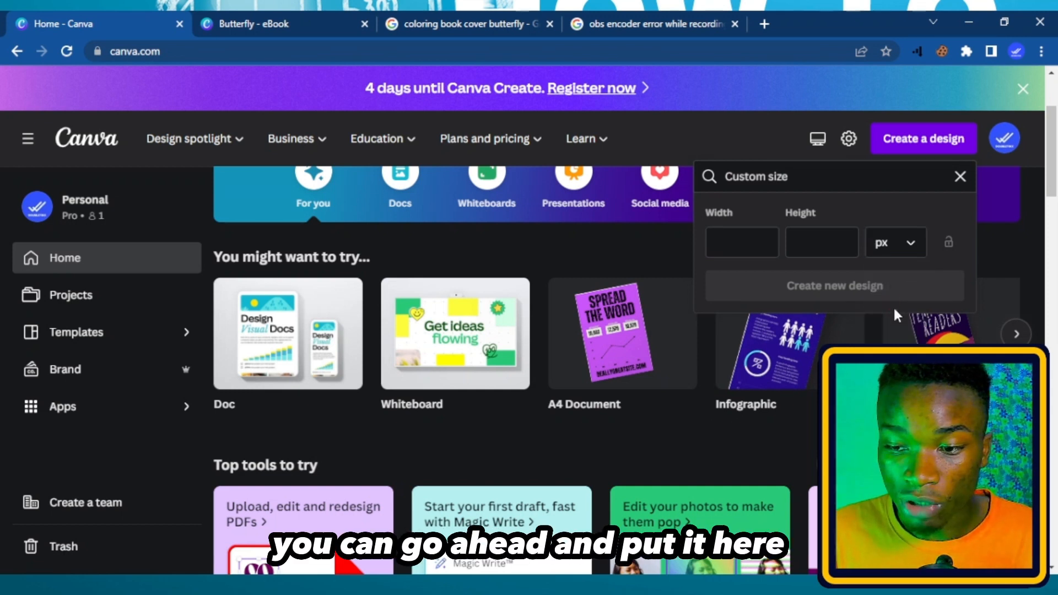
left_click(899, 240)
left_click(899, 315)
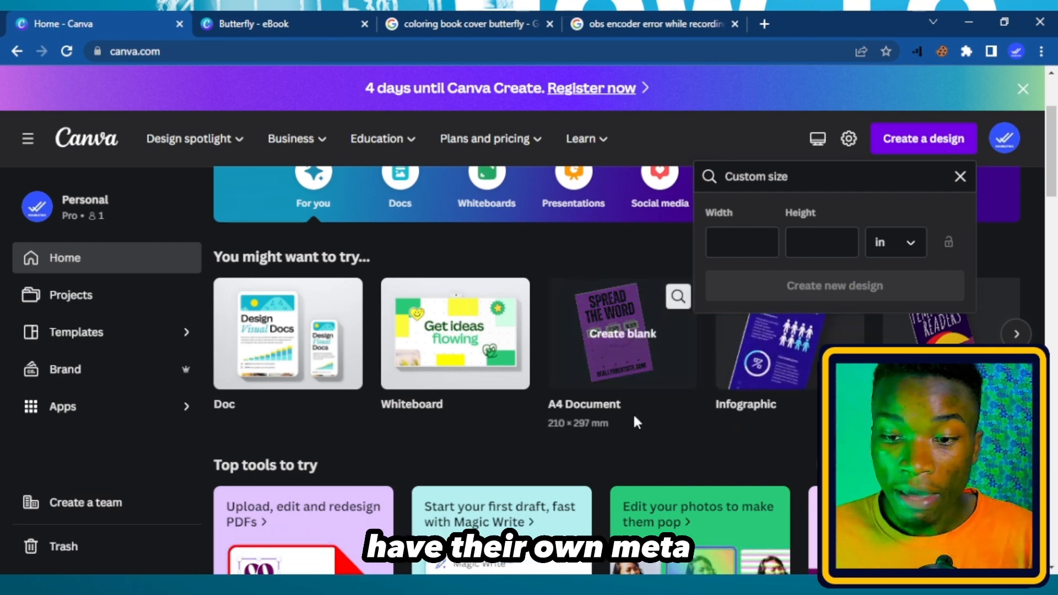
Create a blank Book Cover design and select its empty page
left_click(952, 353)
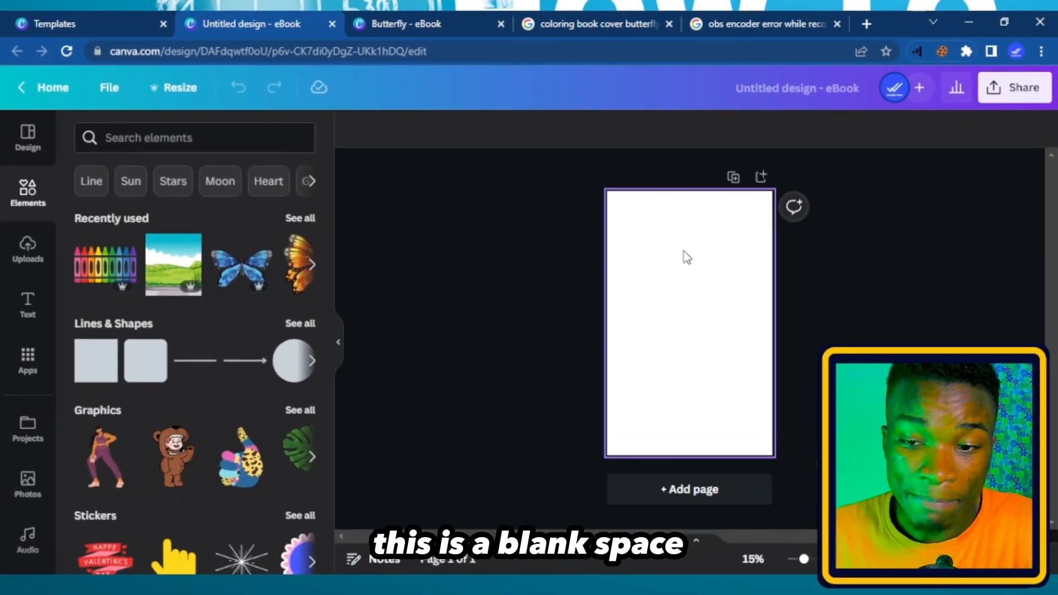
left_click(683, 252)
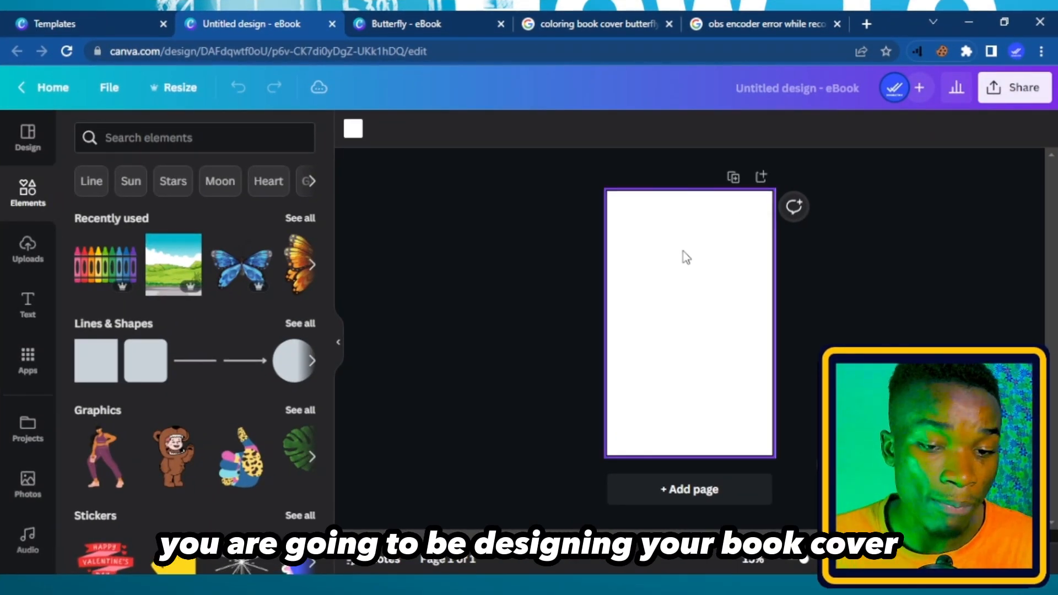
Browse the available Book Cover templates for design ideas
left_click(105, 14)
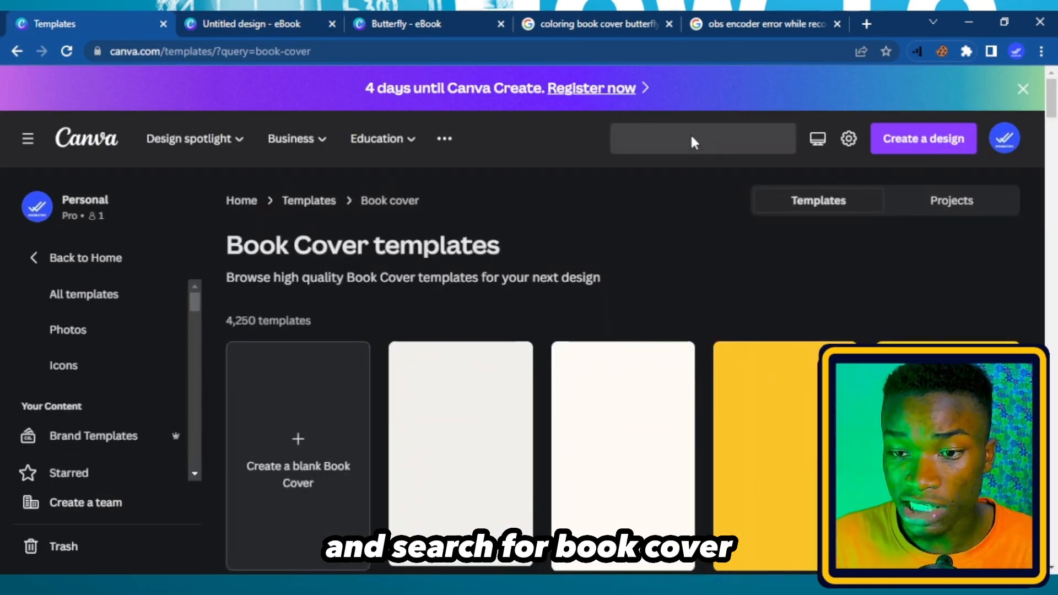
scroll(698, 292, "down", 5)
scroll(696, 325, "down", 3)
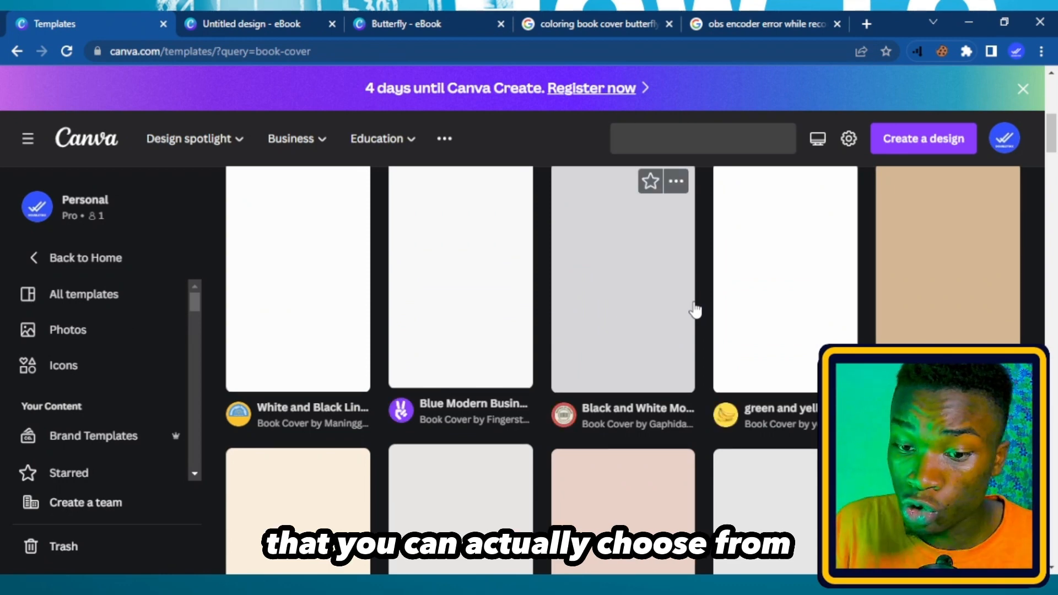
scroll(714, 346, "up", 8)
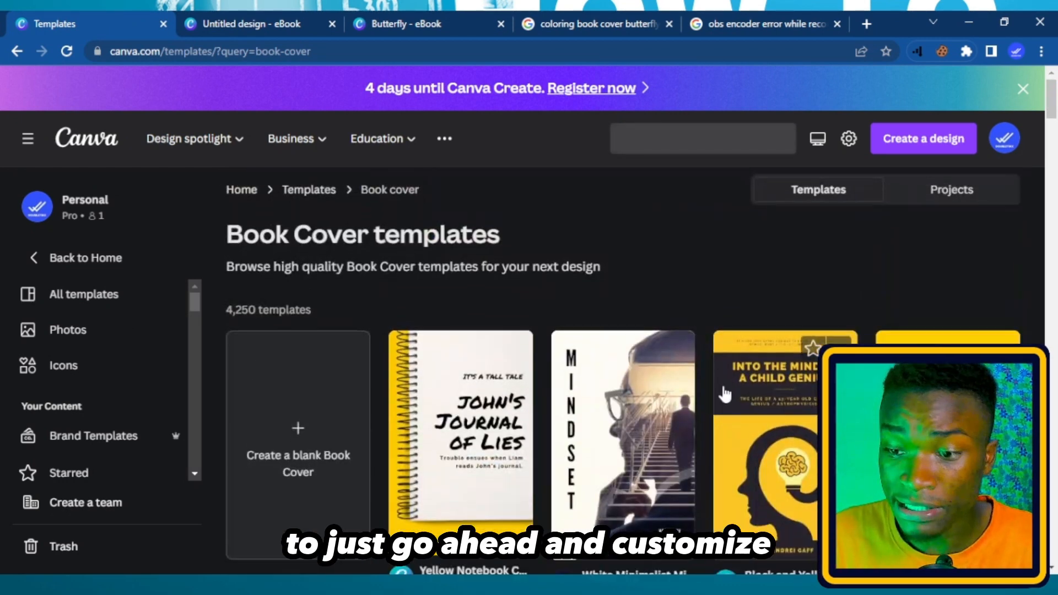
scroll(725, 393, "down", 3)
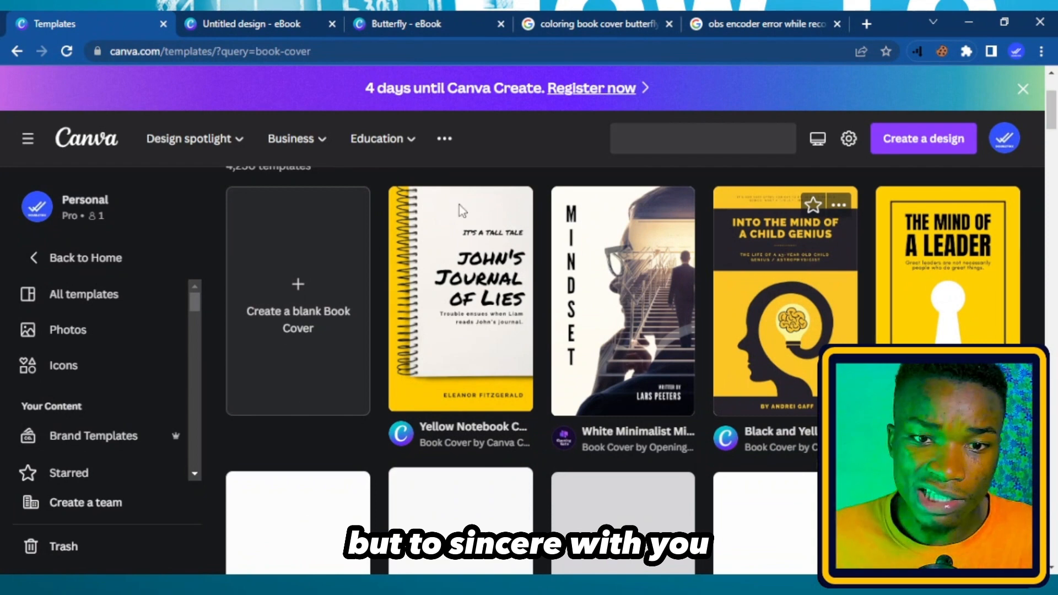
Return to the untitled blank cover design and add a circle shape to the page
left_click(205, 22)
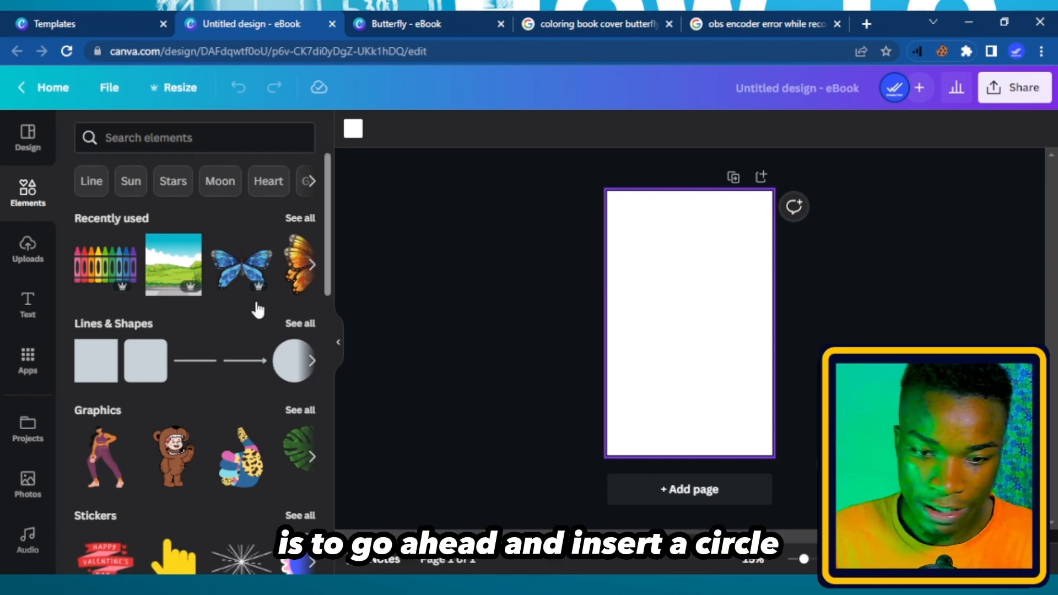
left_click(313, 361)
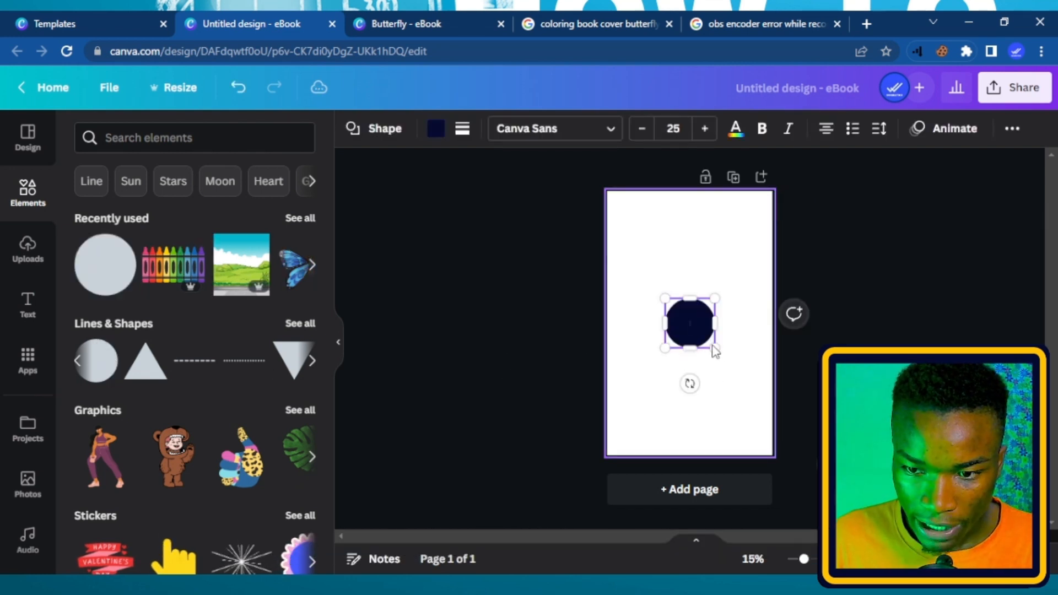
left_click_drag(714, 348, 769, 408)
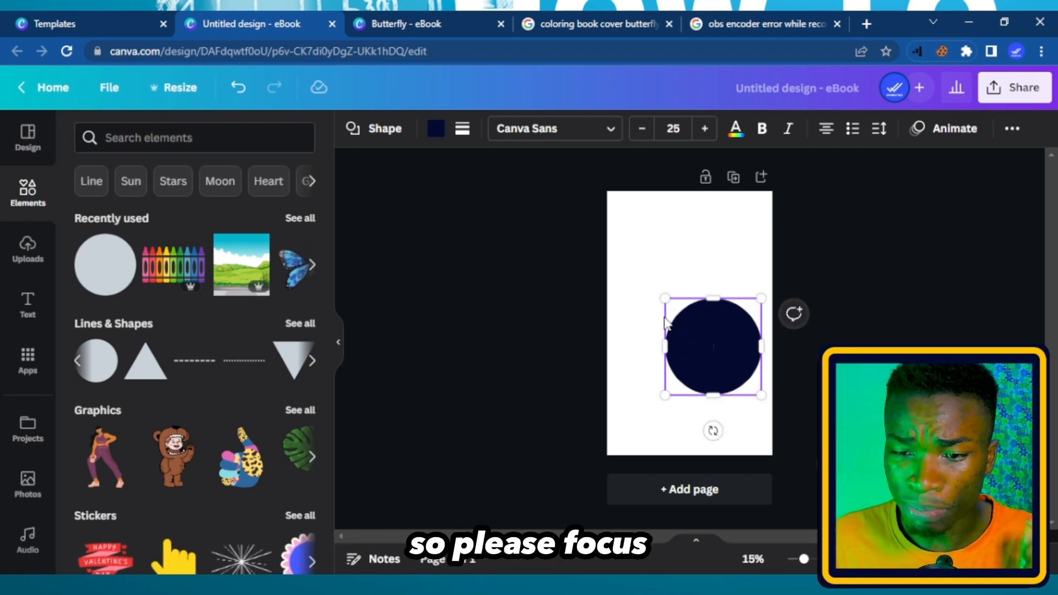
left_click_drag(690, 336, 653, 292)
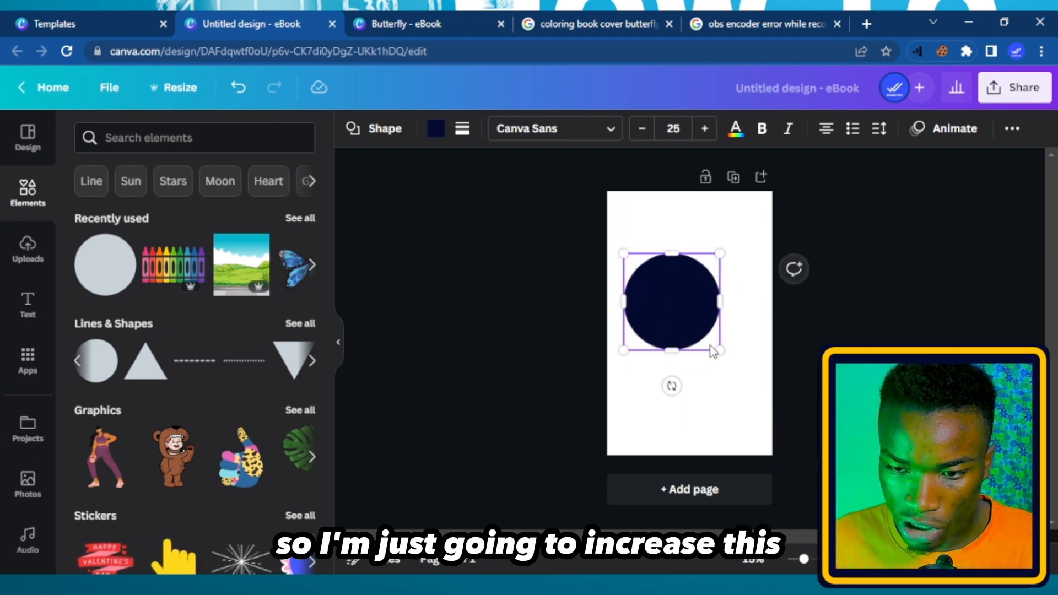
left_click_drag(718, 353, 746, 375)
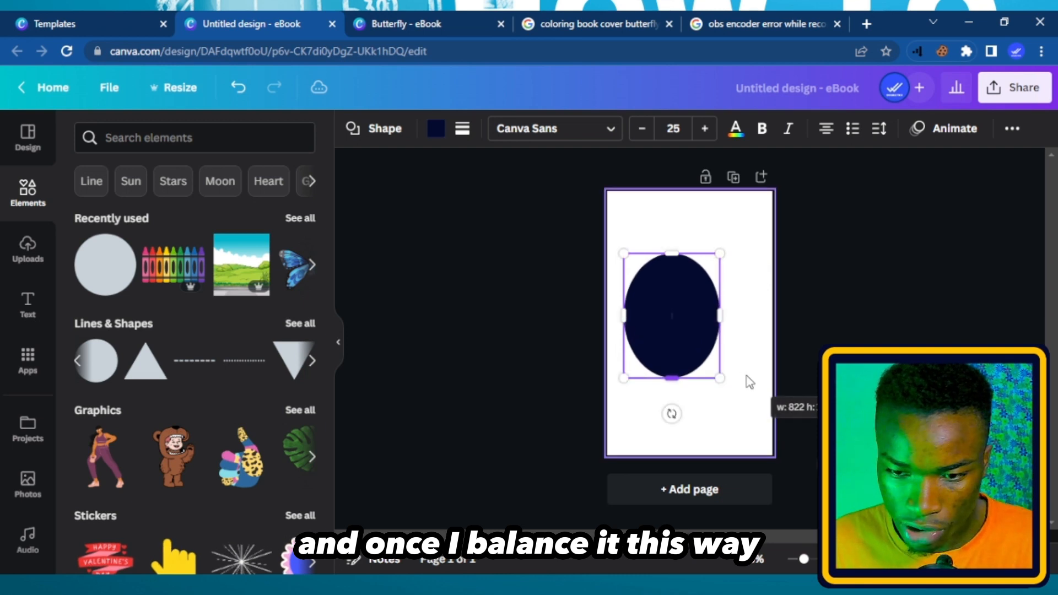
key("ctrl+z")
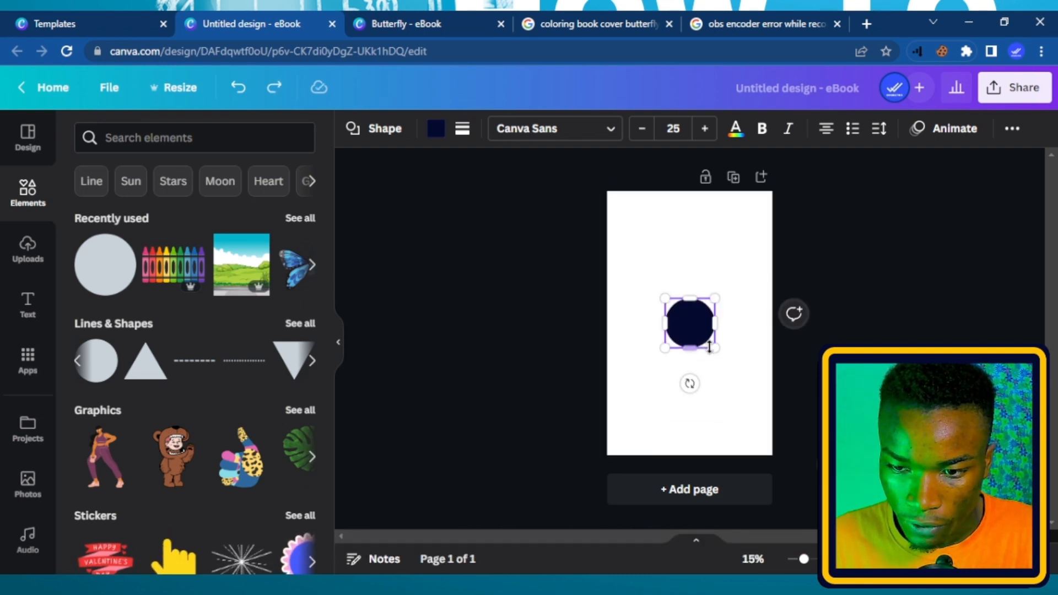
Enlarge the circle to about four fifths of the page width, centre it on the page and check its alignment
left_click_drag(717, 349, 756, 390)
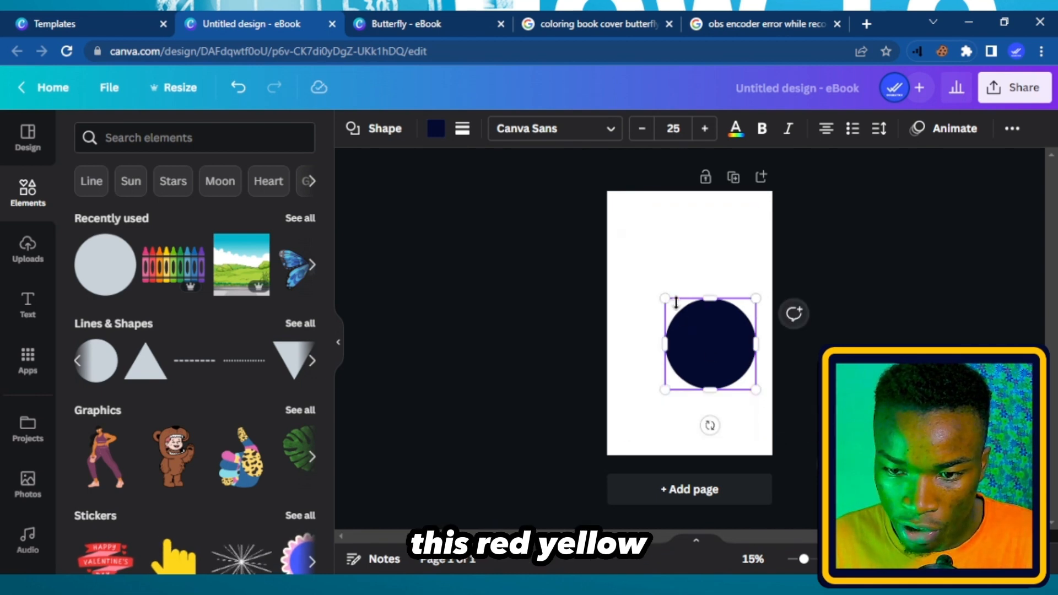
left_click_drag(641, 277, 625, 258)
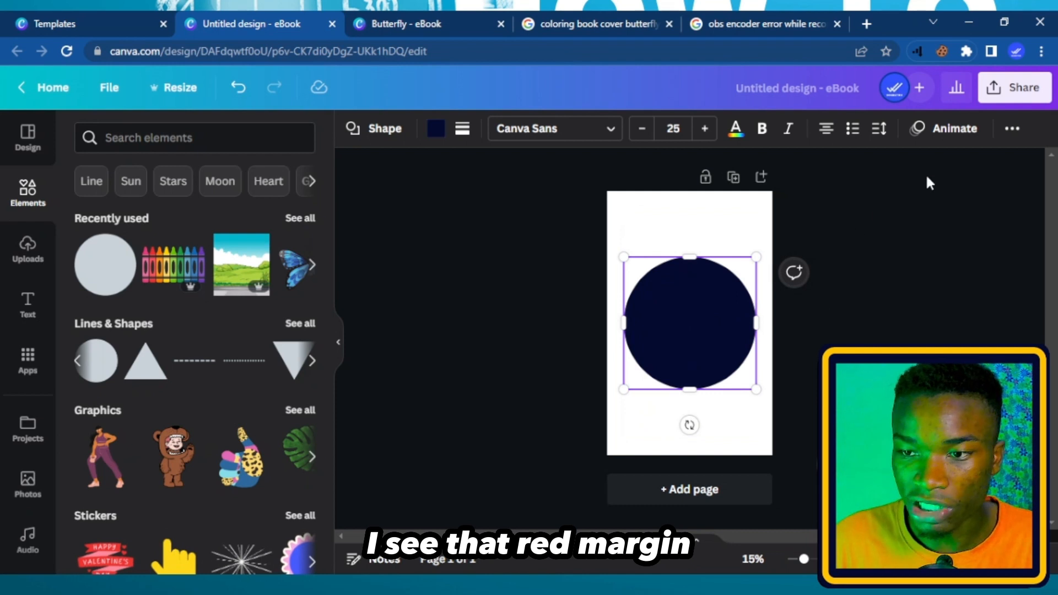
left_click(1012, 128)
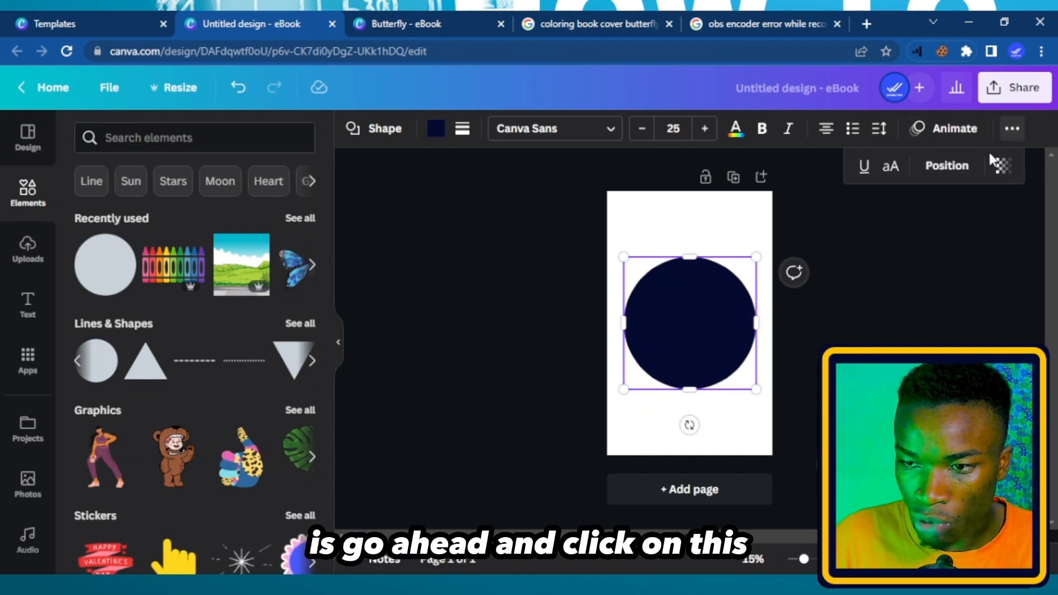
left_click(947, 167)
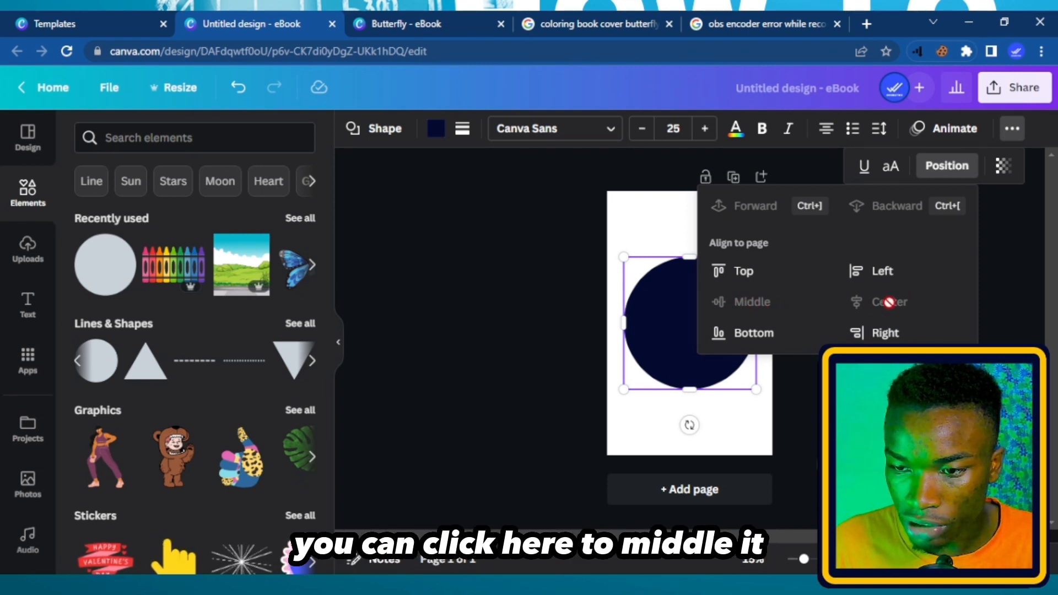
key("Escape")
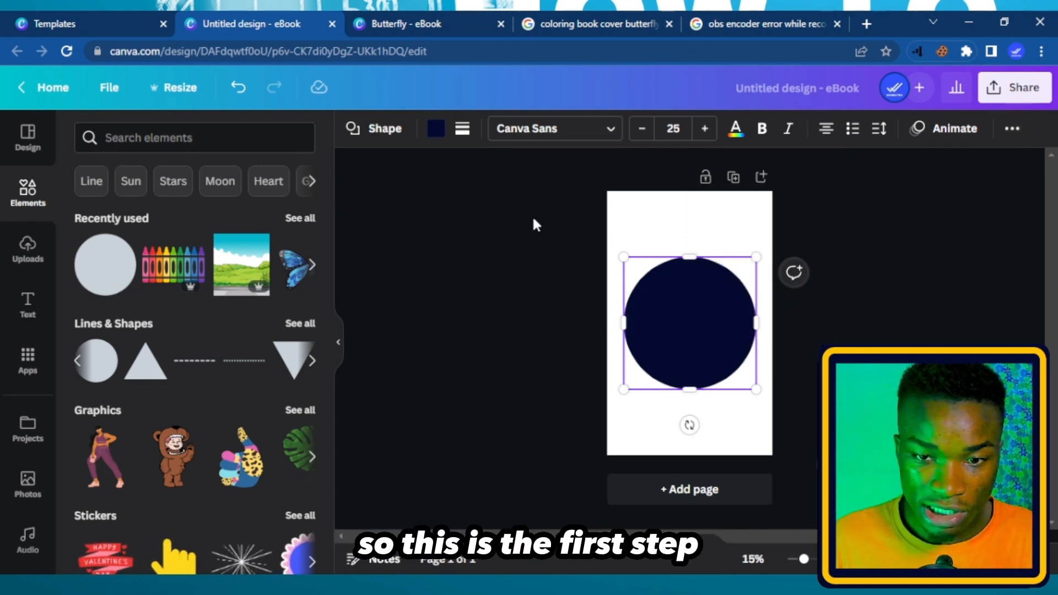
Fill the circle with white and give it a solid black border with a weight of 13
left_click(434, 131)
left_click(213, 222)
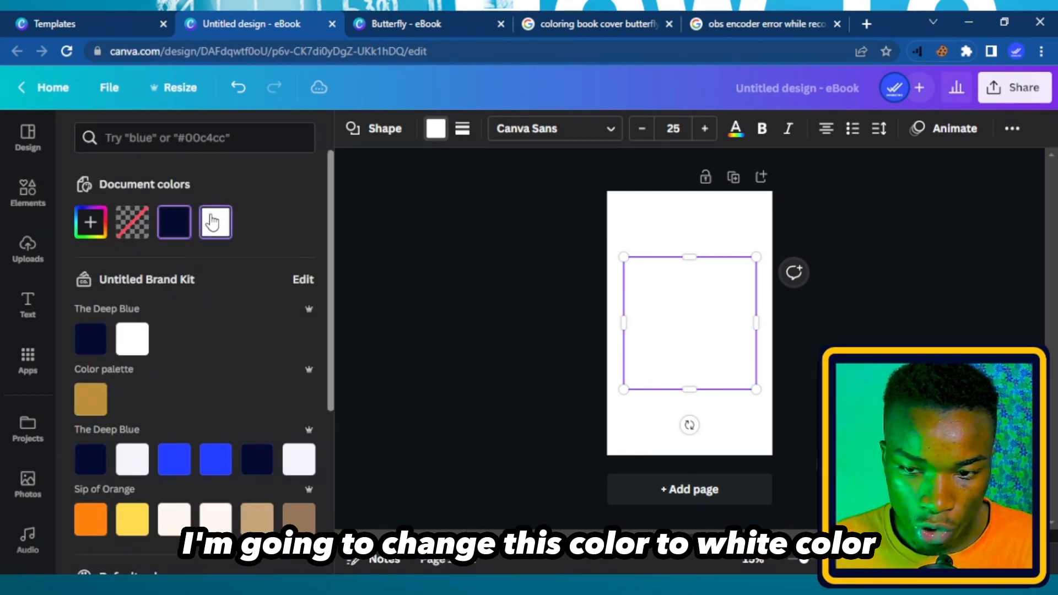
left_click(457, 132)
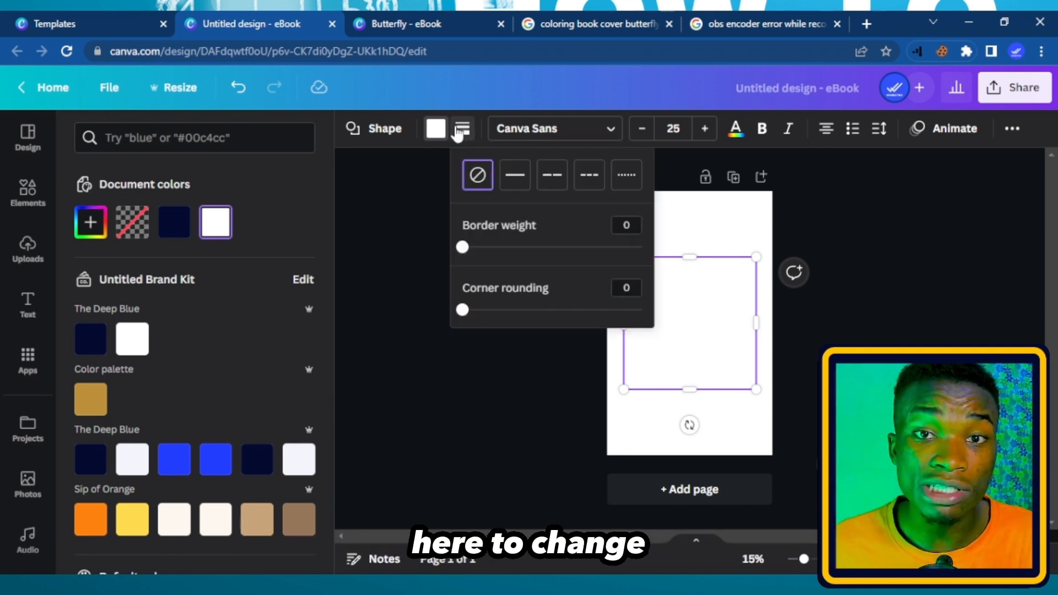
left_click(518, 182)
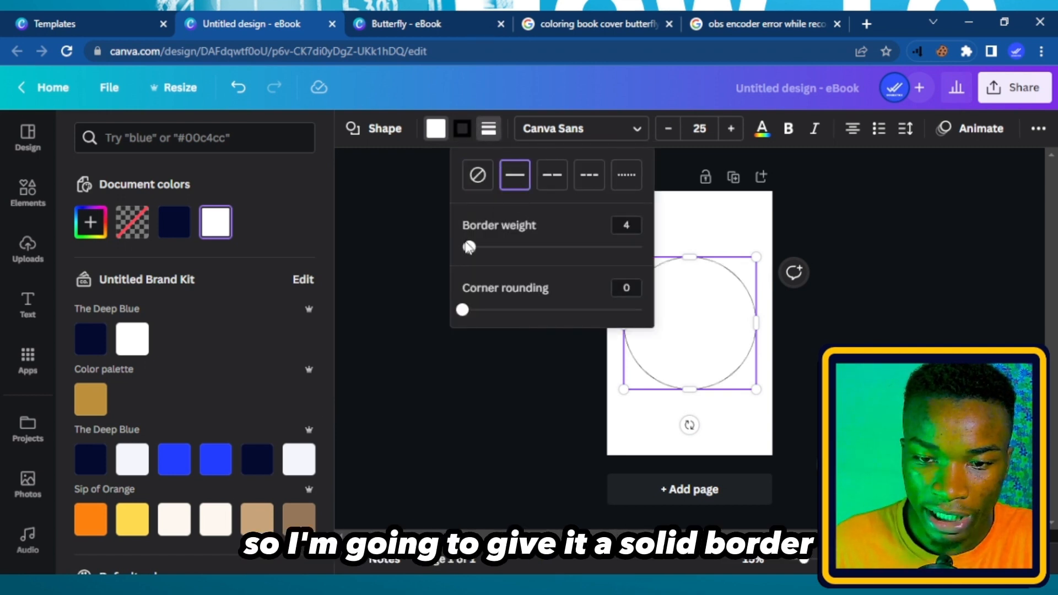
left_click_drag(468, 247, 486, 249)
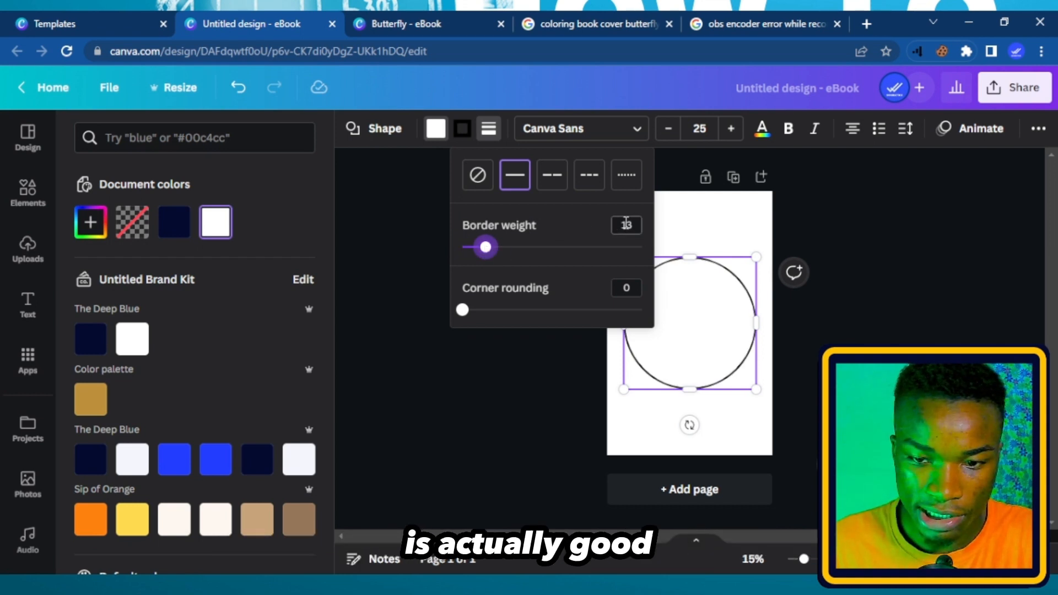
left_click(425, 216)
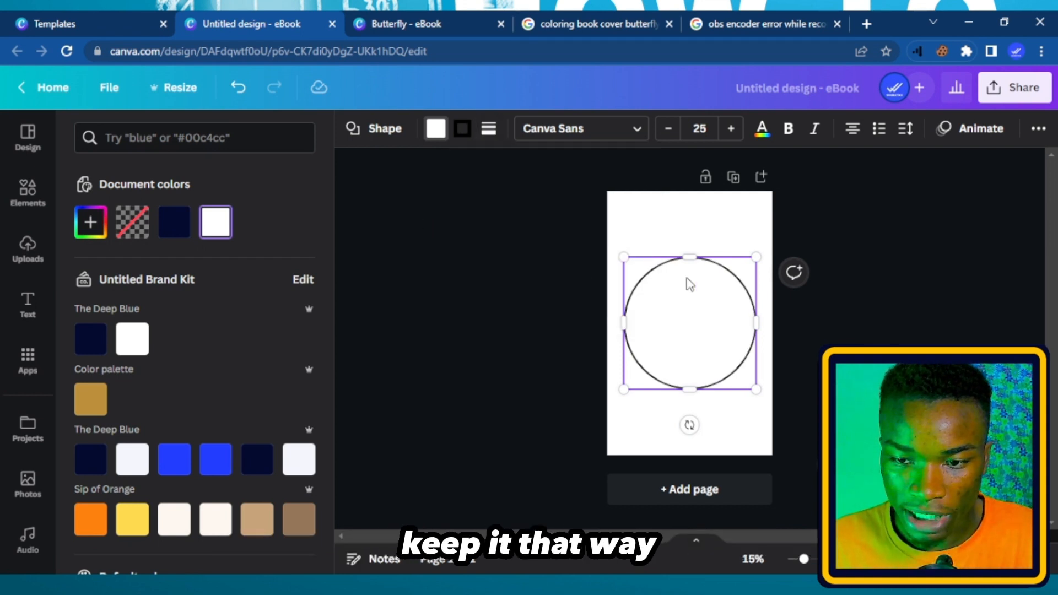
left_click(846, 234)
Look through the recently used butterfly graphics and compare them with the finished Butterfly cover design
mouse_move(265, 264)
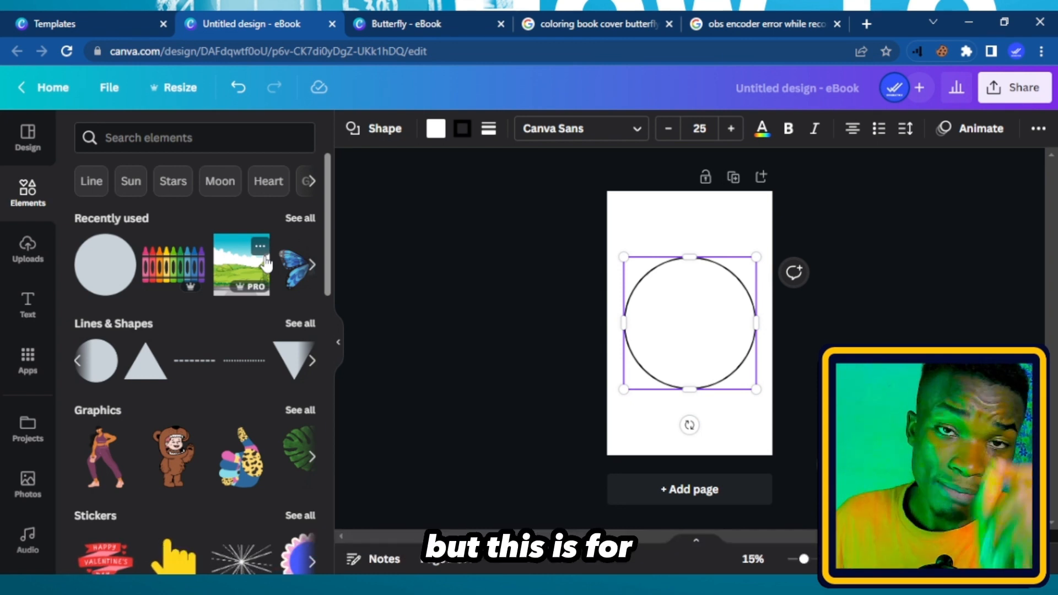
left_click(311, 265)
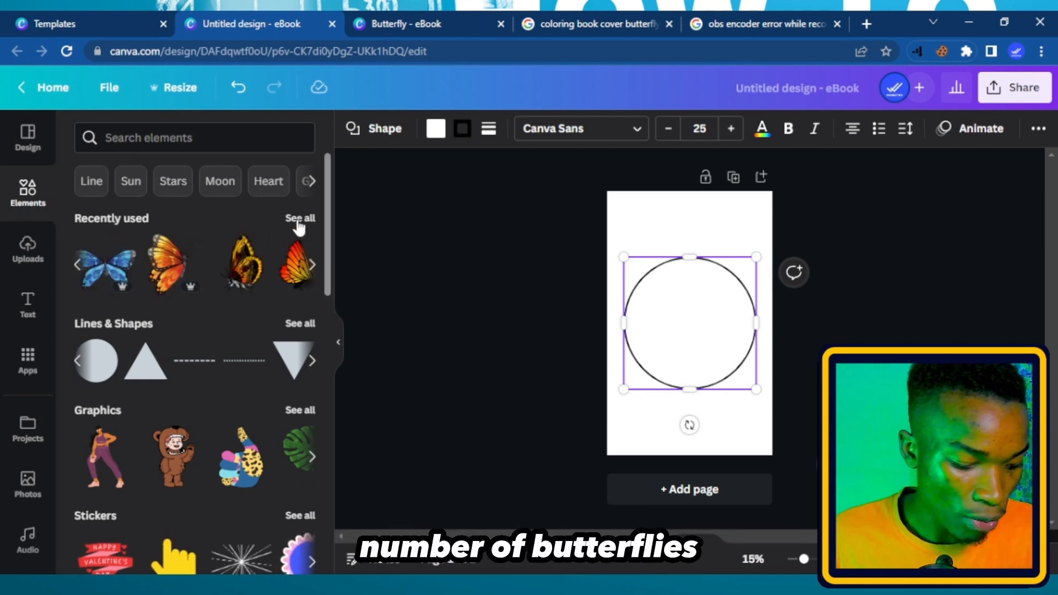
left_click(298, 226)
scroll(203, 435, "down", 2)
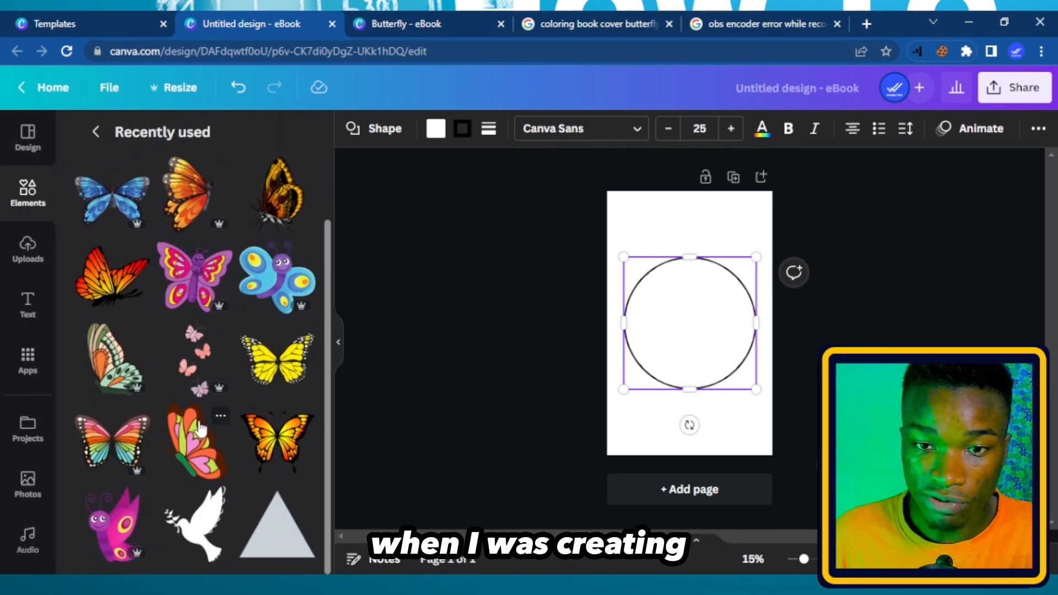
left_click(429, 21)
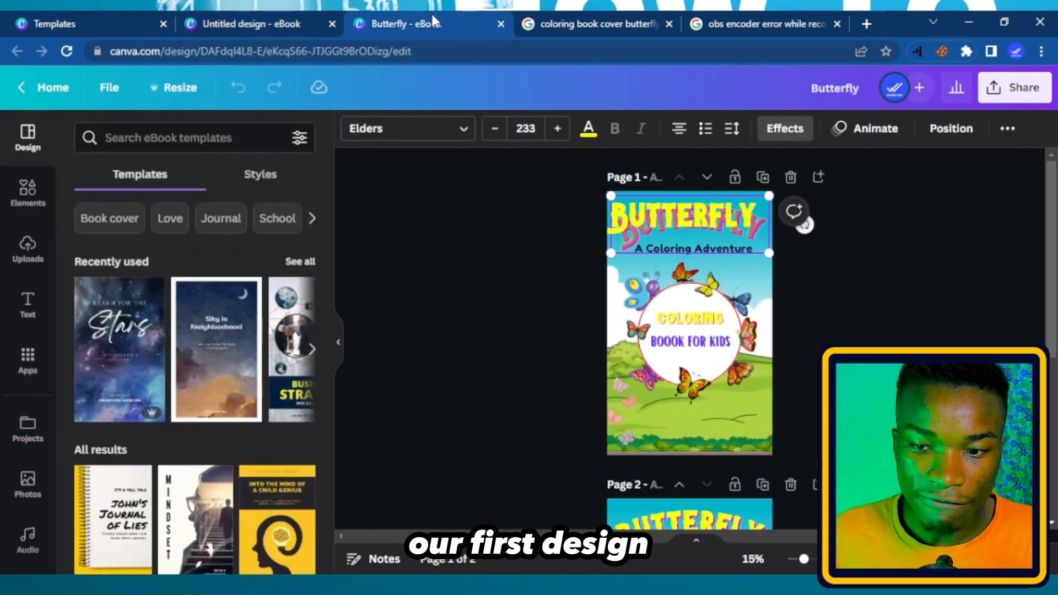
left_click(709, 301)
left_click(246, 21)
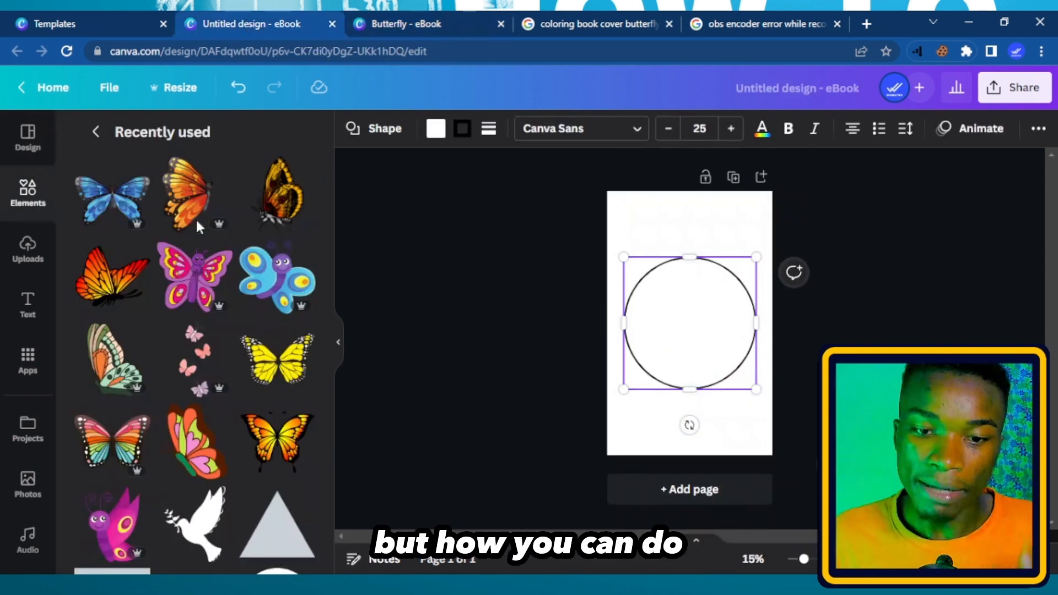
left_click(95, 133)
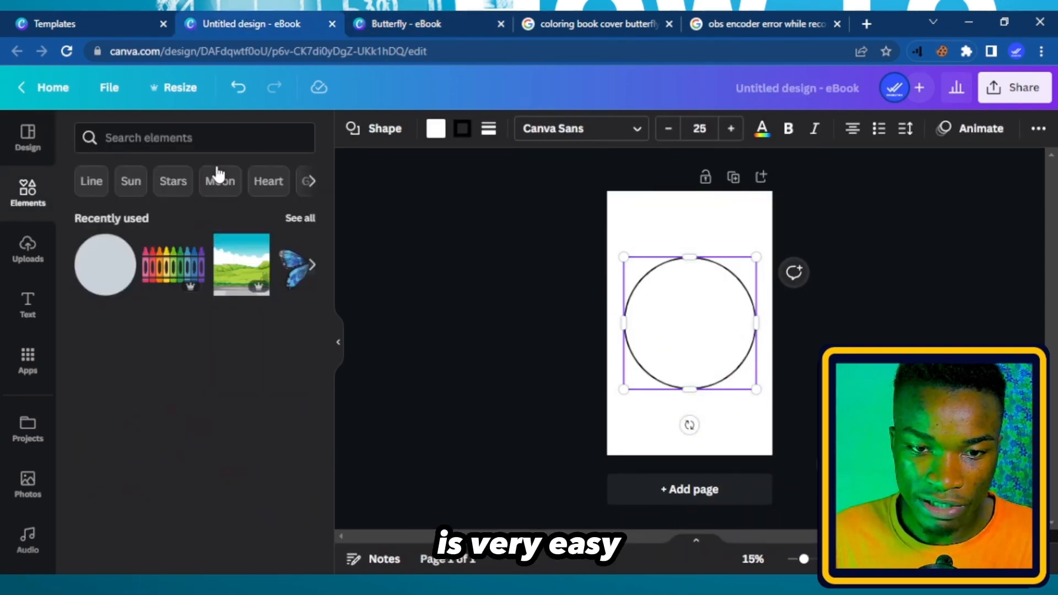
left_click(132, 142)
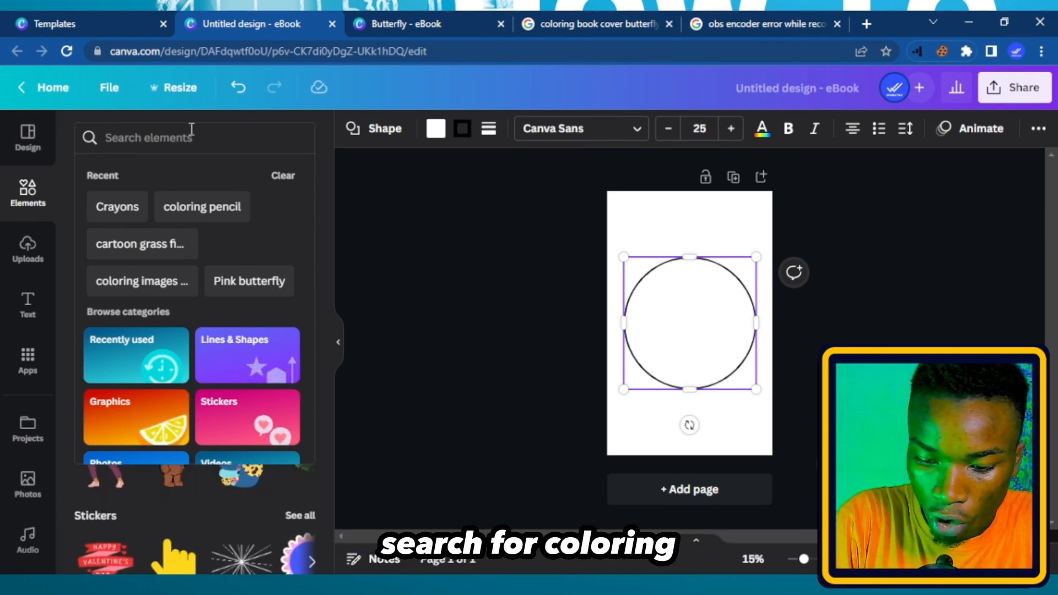
type("coloring i")
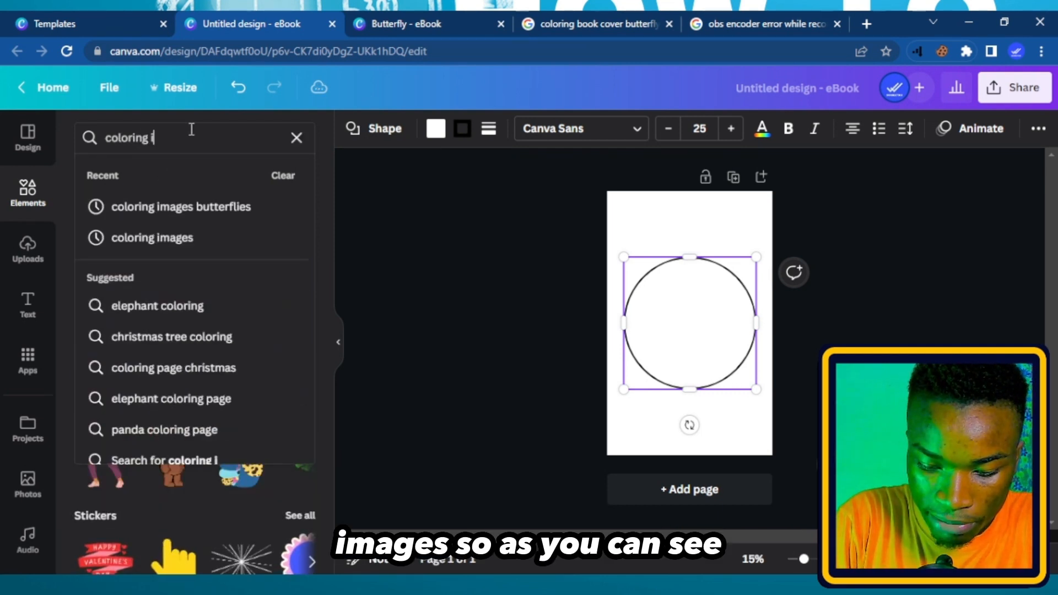
type("mages")
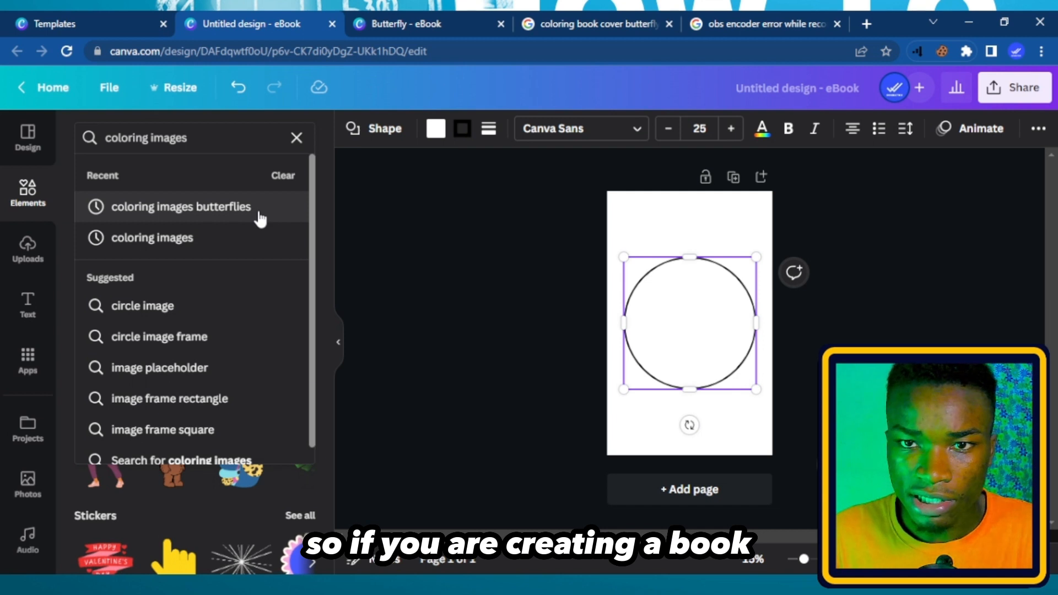
left_click(921, 267)
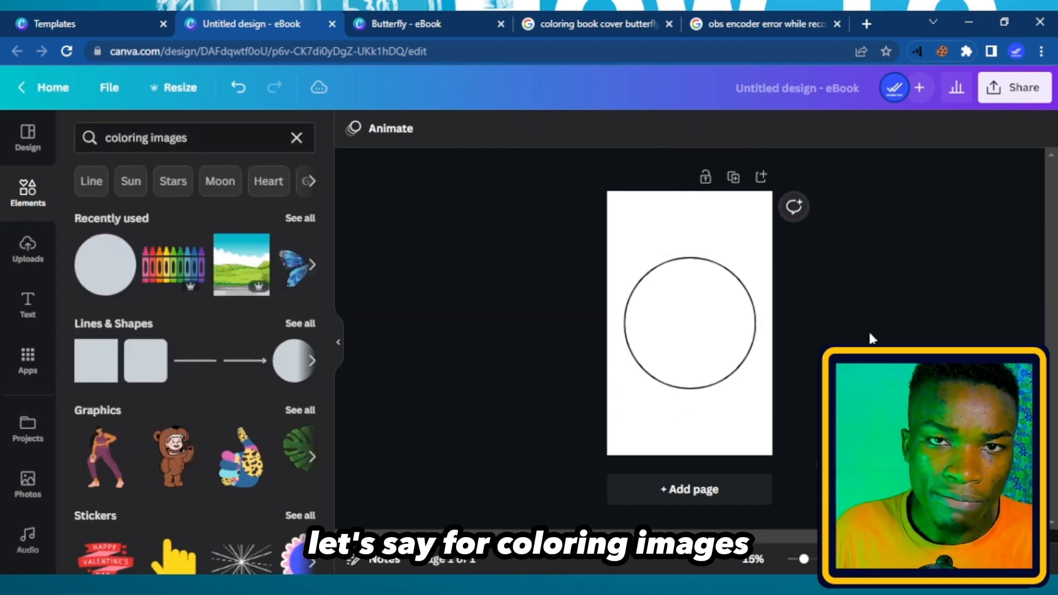
Add the recently used orange-and-black butterfly with spread wings, shrink it, tilt it clockwise and place it on the circle's lower edge
left_click(310, 221)
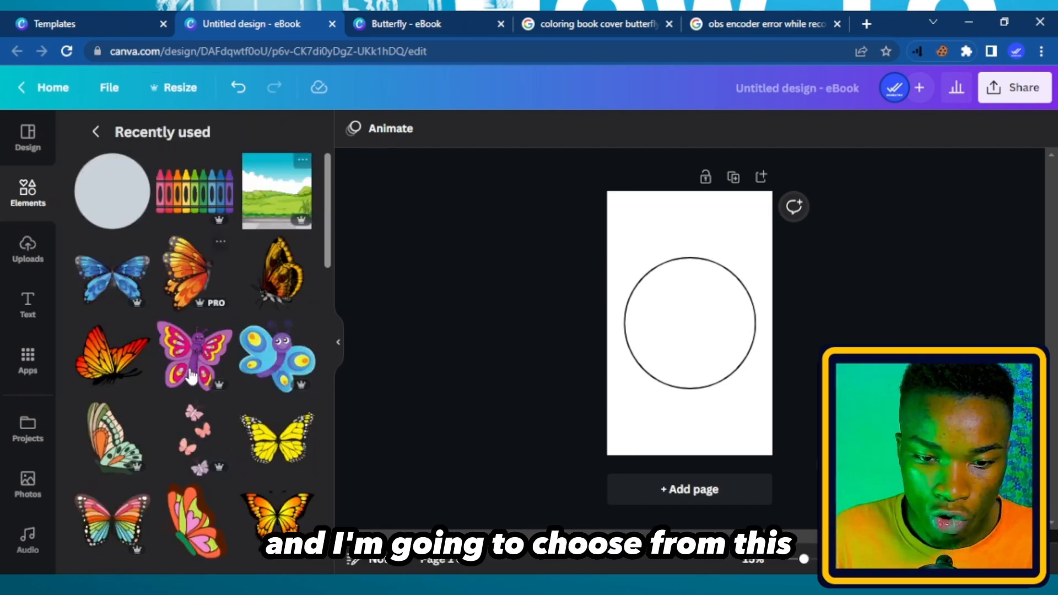
scroll(230, 387, "down", 5)
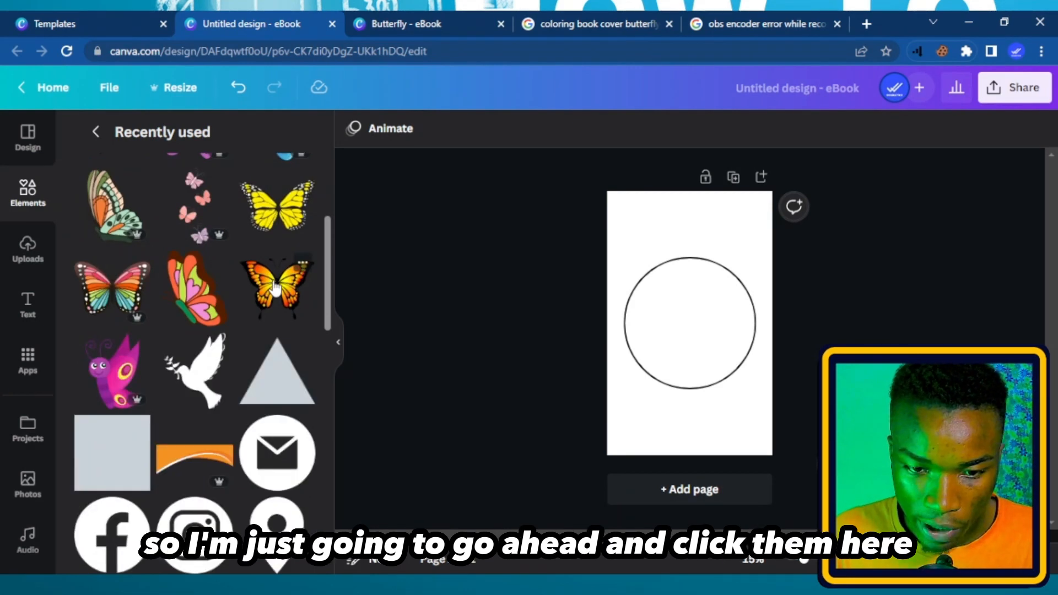
left_click_drag(692, 319, 703, 400)
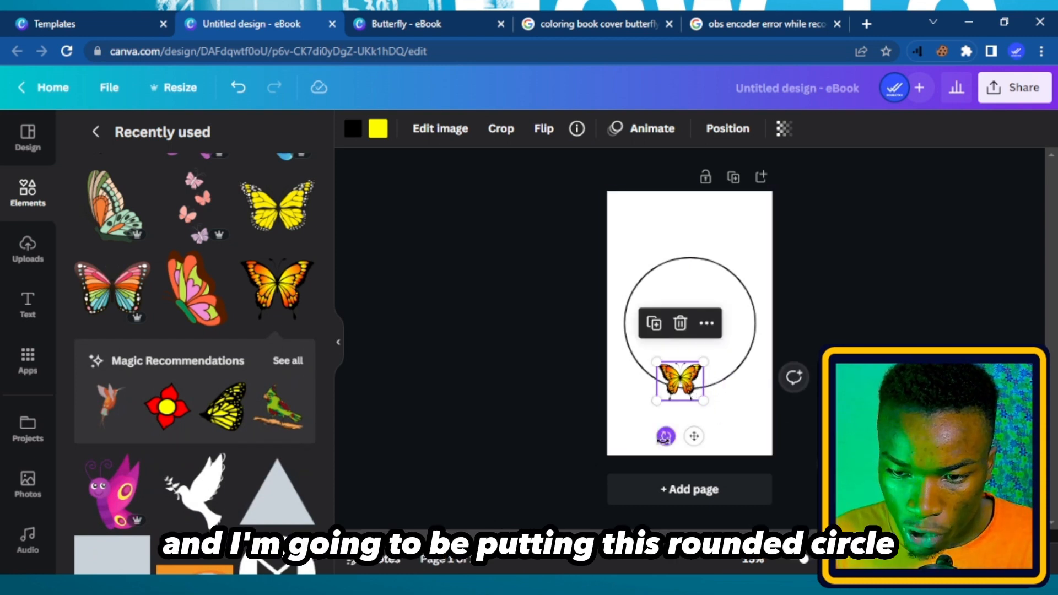
left_click_drag(665, 436, 628, 432)
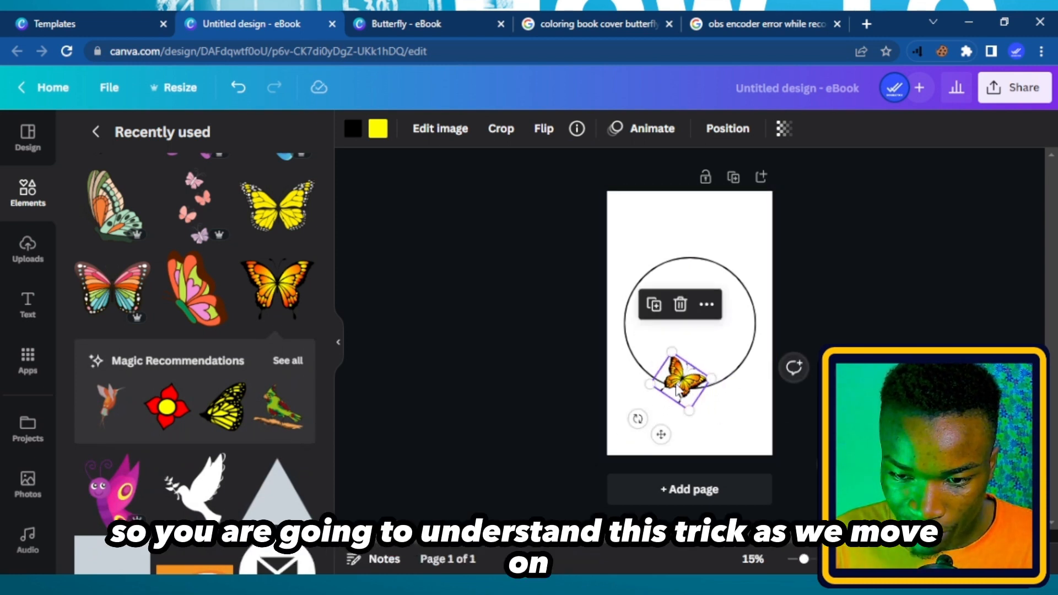
left_click_drag(677, 387, 683, 394)
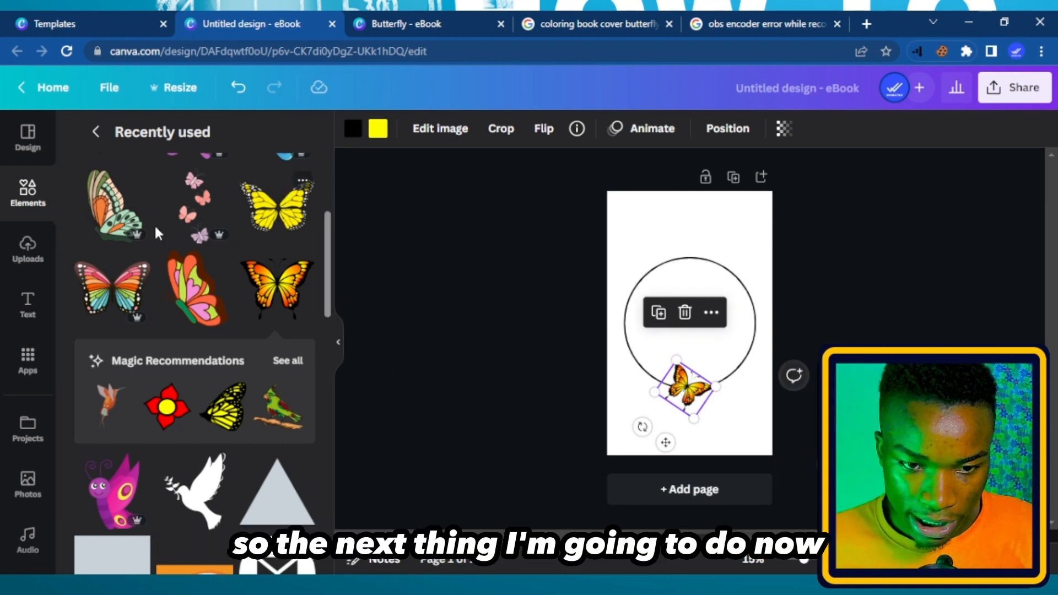
Add the green-and-orange side-view butterfly, reduce its size slightly and place it at the circle's upper right, by the page edge
left_click(112, 223)
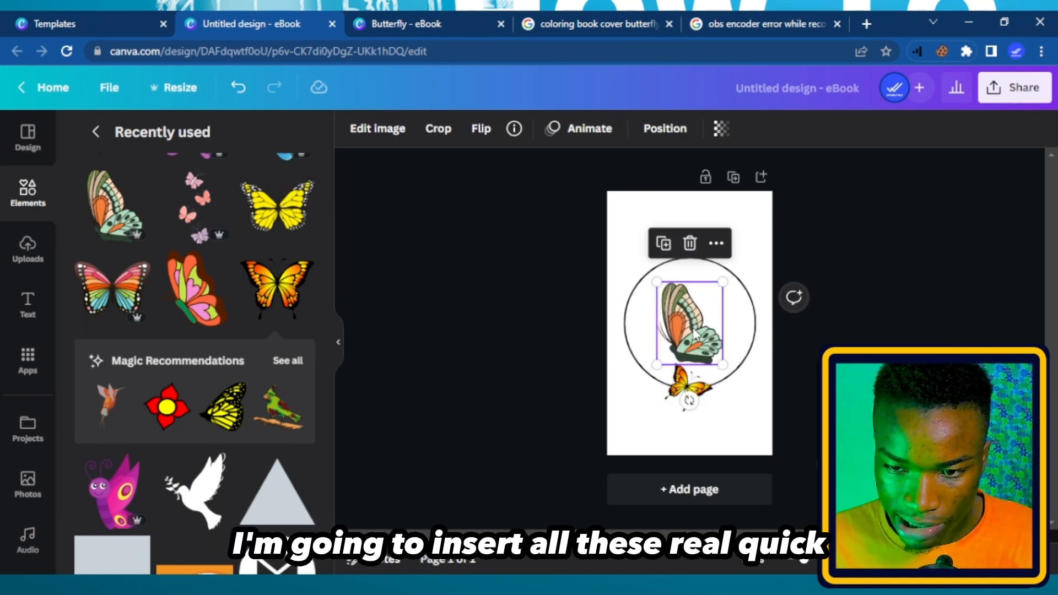
left_click_drag(696, 334, 752, 250)
left_click_drag(715, 209, 721, 238)
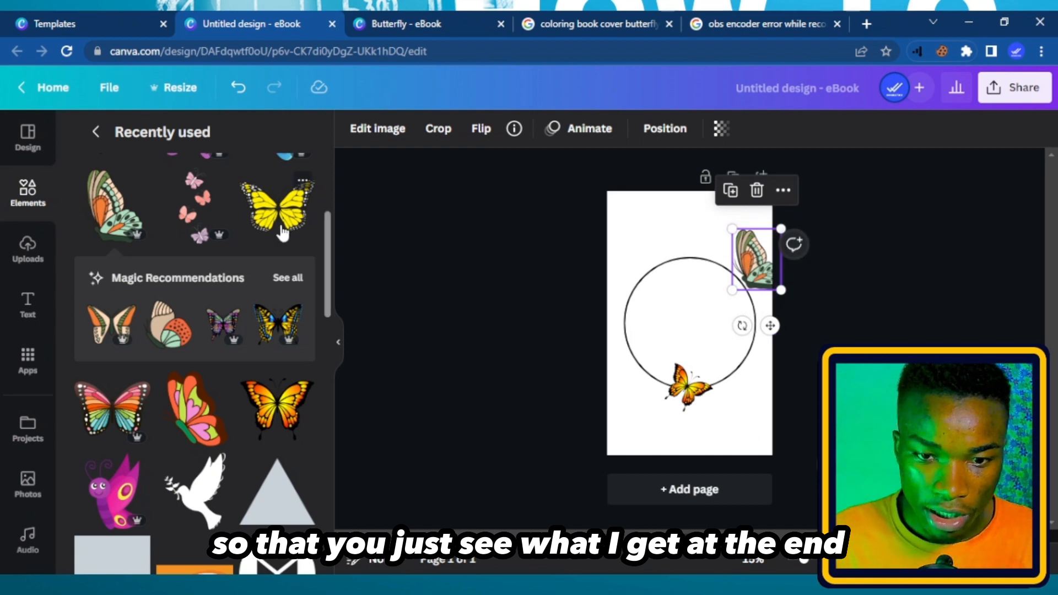
Add the blue cartoon butterfly with yellow wing spots from the recently used graphics and move it to the circle's upper-left edge
scroll(284, 229, "up", 2)
scroll(286, 265, "up", 1)
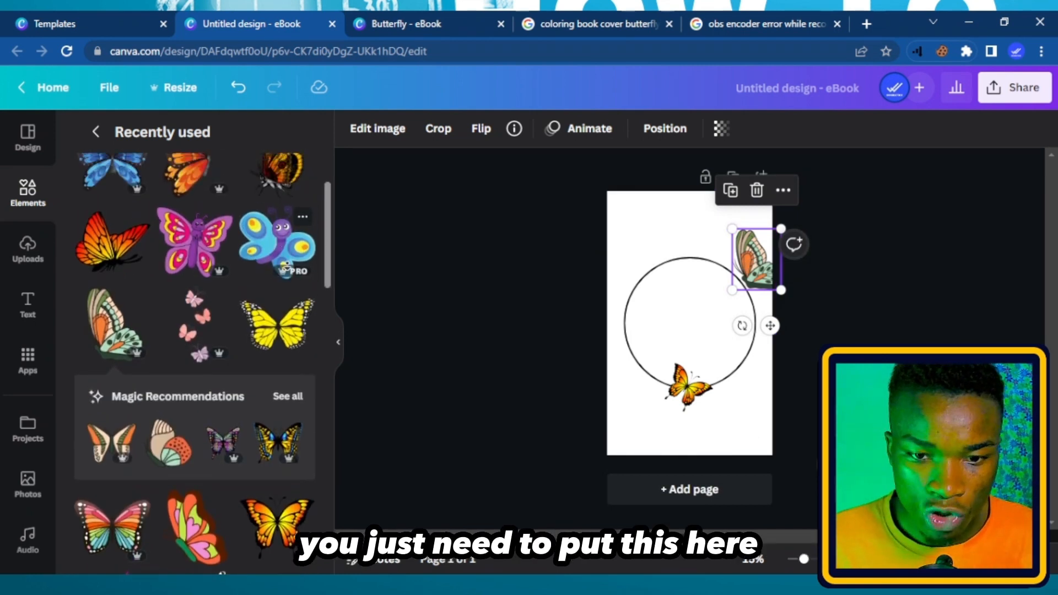
scroll(286, 267, "down", 1)
scroll(282, 231, "up", 1)
scroll(280, 210, "down", 1)
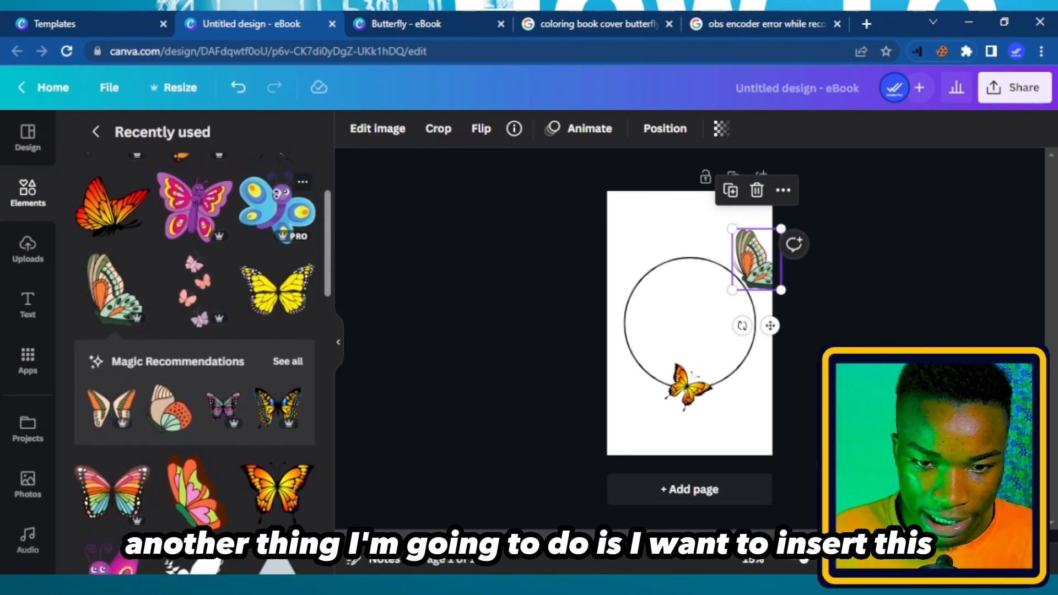
scroll(277, 193, "up", 1)
left_click(279, 209)
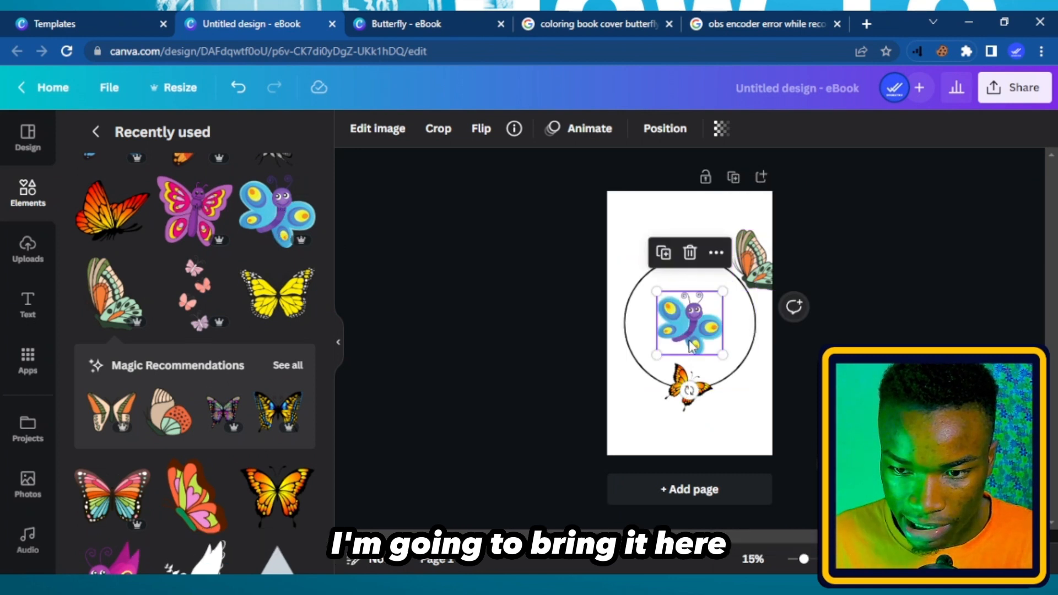
left_click_drag(680, 329, 639, 299)
left_click_drag(637, 300, 640, 292)
Send the blue cartoon butterfly to the back, then shift it so it peeks out from behind the circle's upper-left edge
right_click(640, 292)
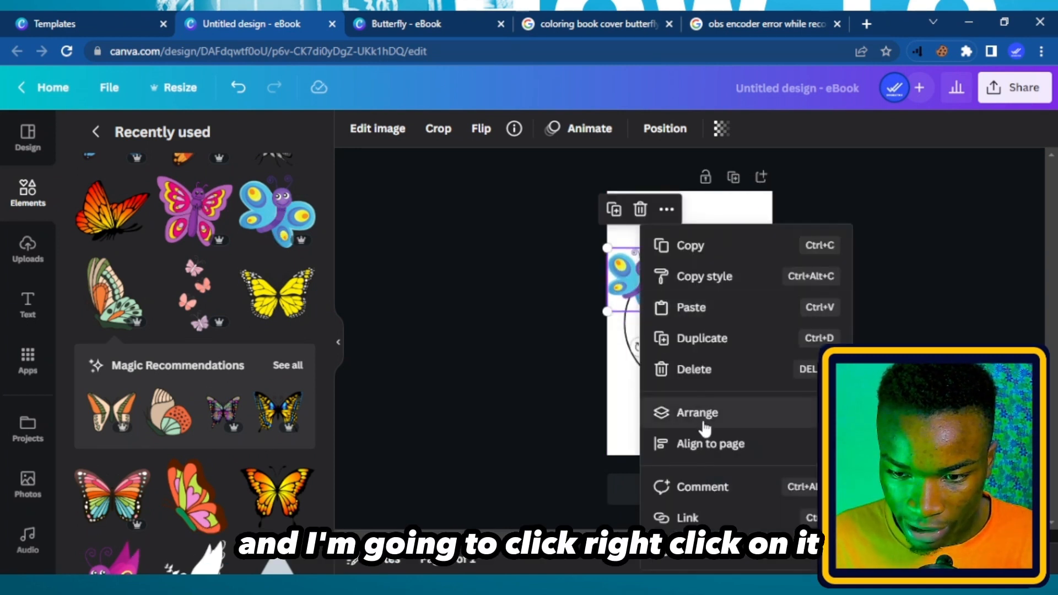
mouse_move(696, 414)
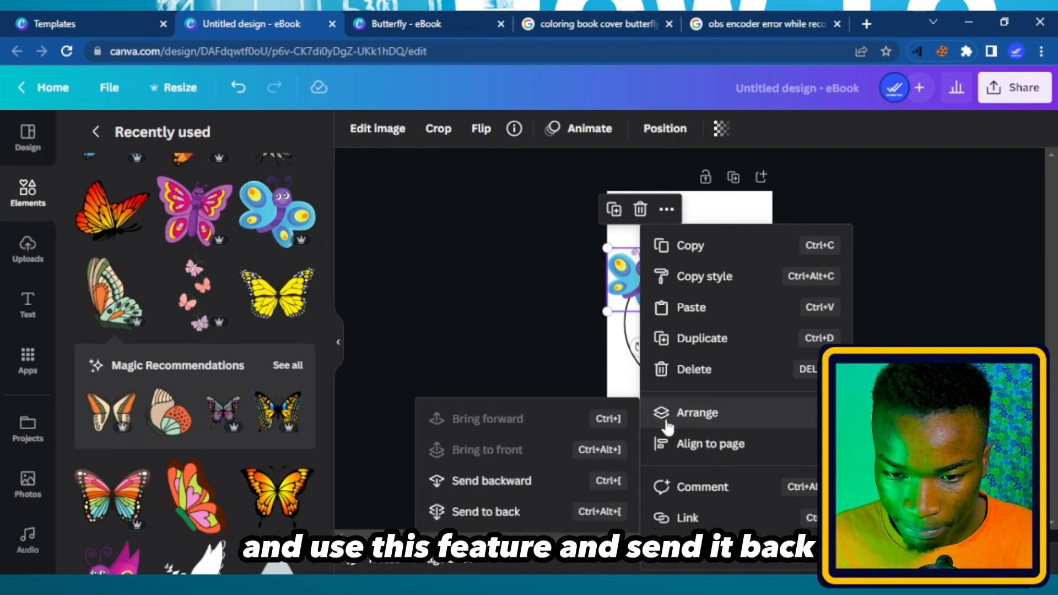
left_click(523, 512)
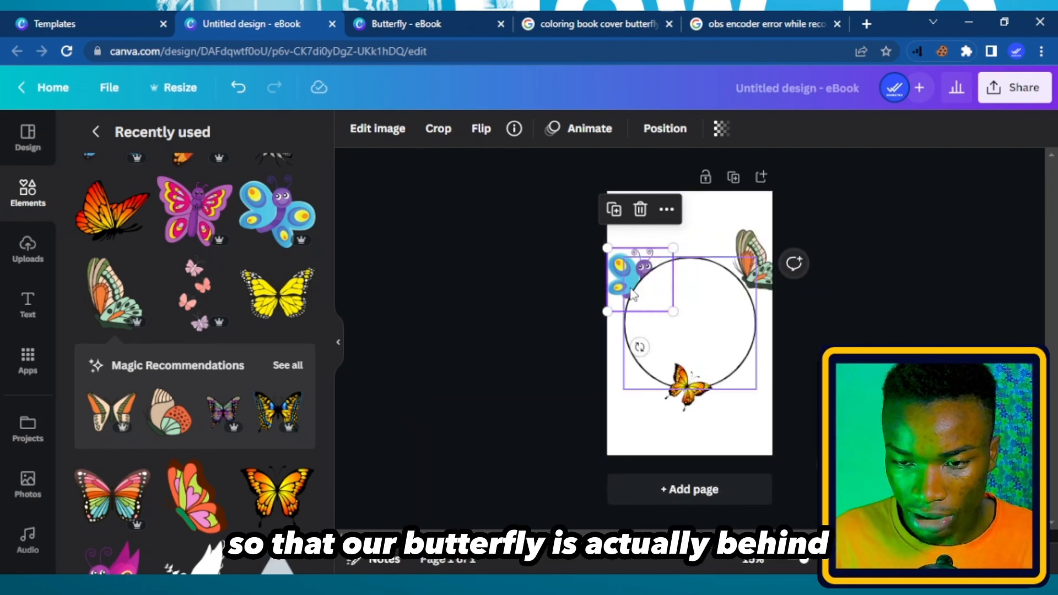
left_click_drag(623, 242, 629, 218)
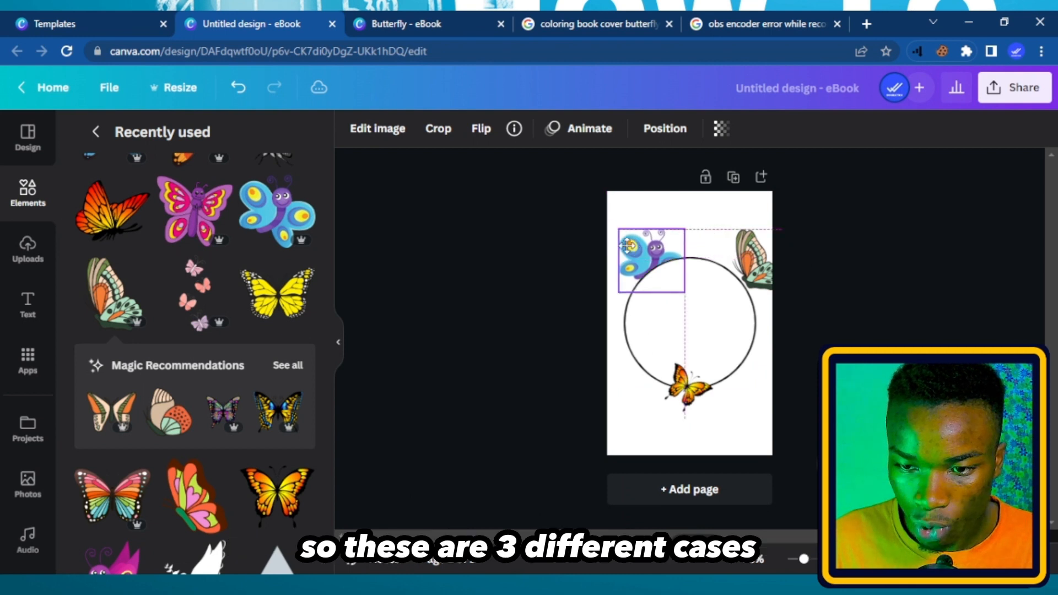
left_click(939, 340)
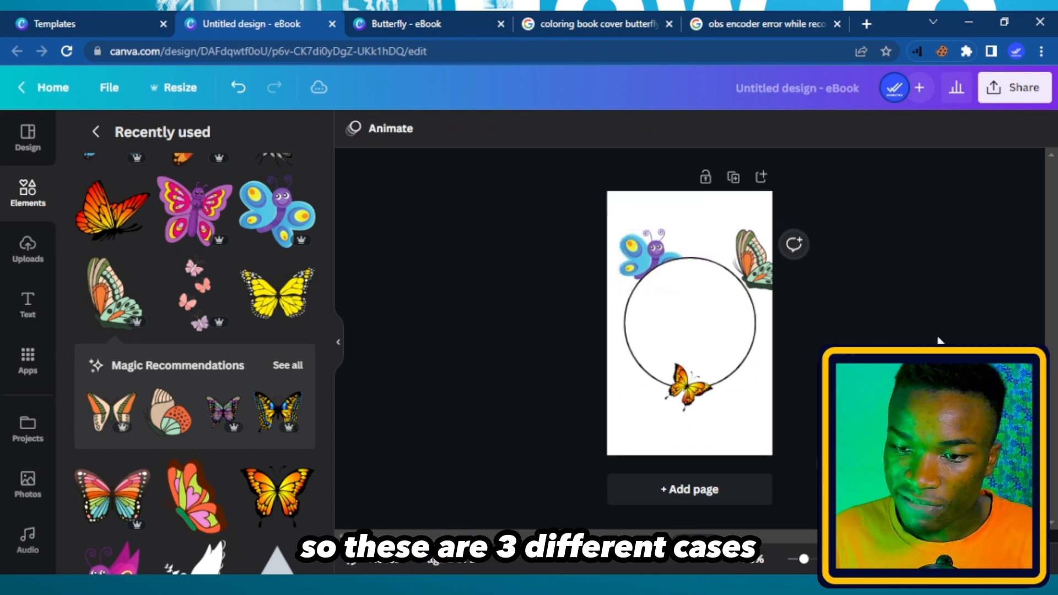
Nudge the green-and-orange side-view butterfly leftward toward the circle in small increments
left_click(751, 259)
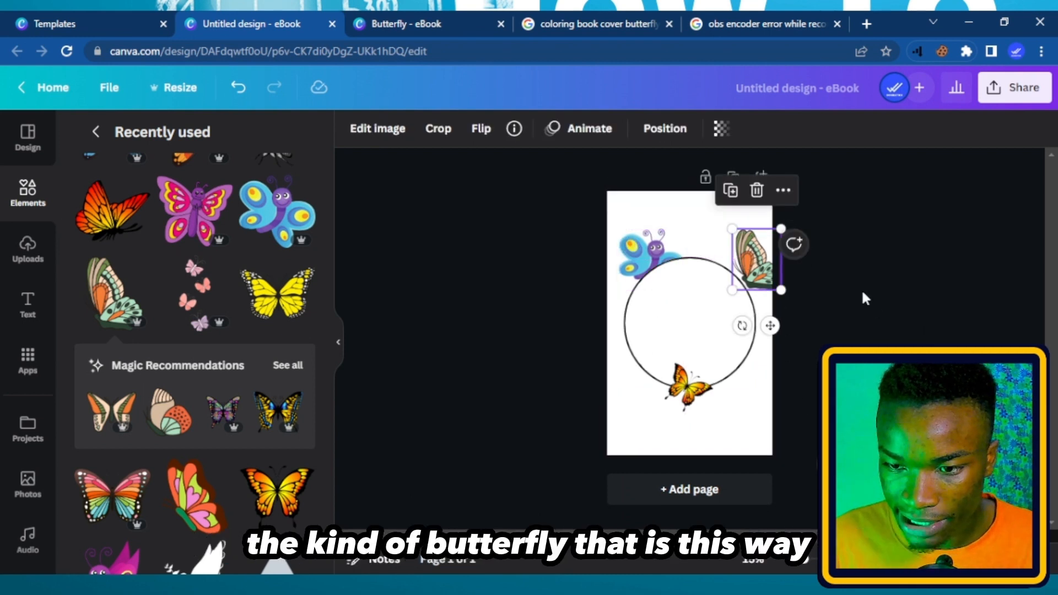
key("Left")
key("Left")
key("Left")
key("Left")
key("Left")
key("Left")
key("Left")
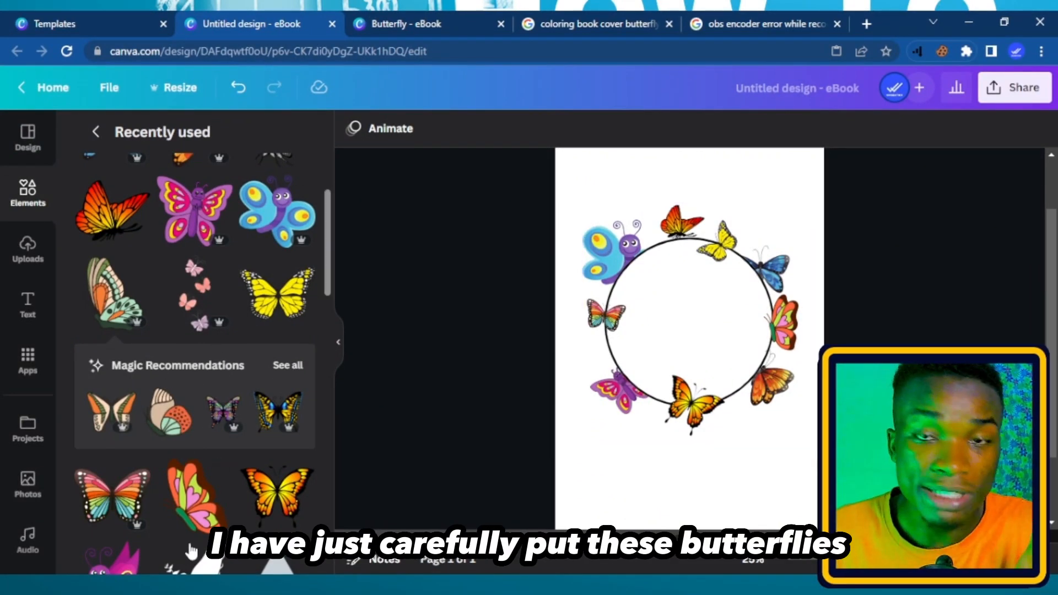
Select the blank page background and search the elements library for "cartoon grass field"
scroll(192, 551, "down", 2)
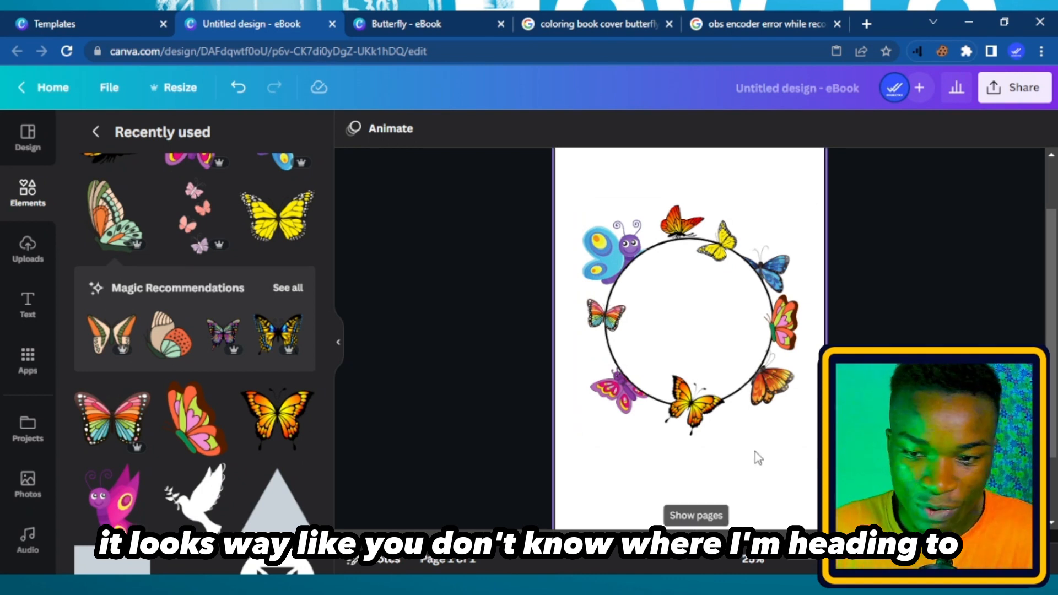
left_click(591, 166)
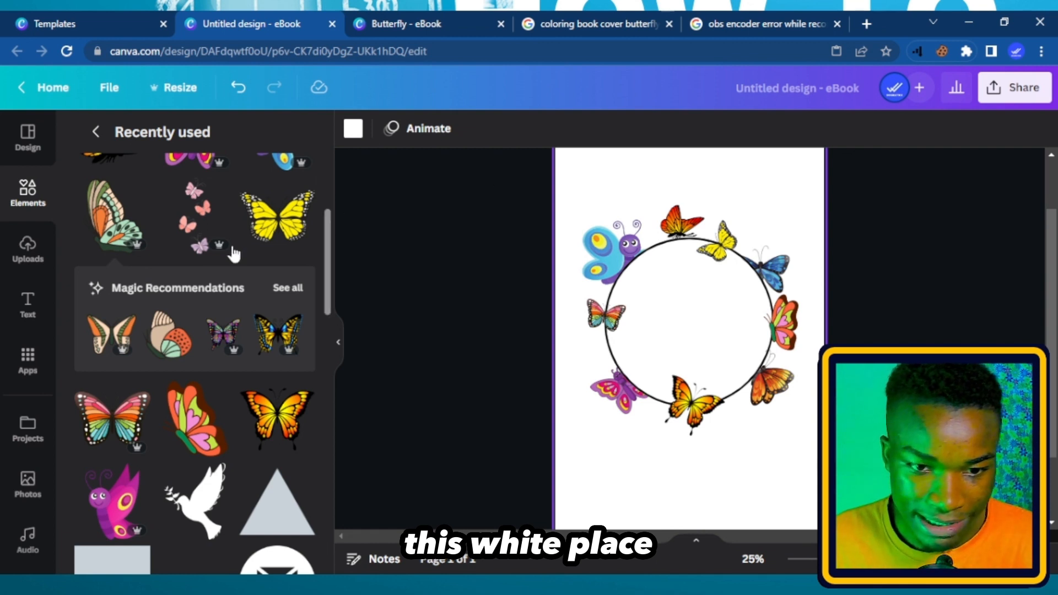
left_click(95, 134)
left_click(205, 143)
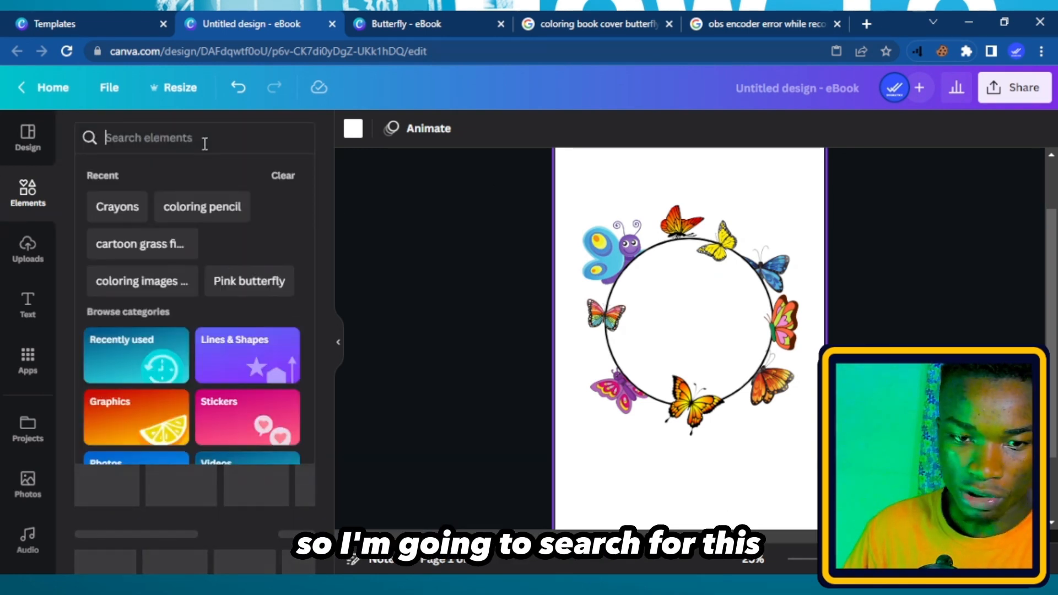
type("ca")
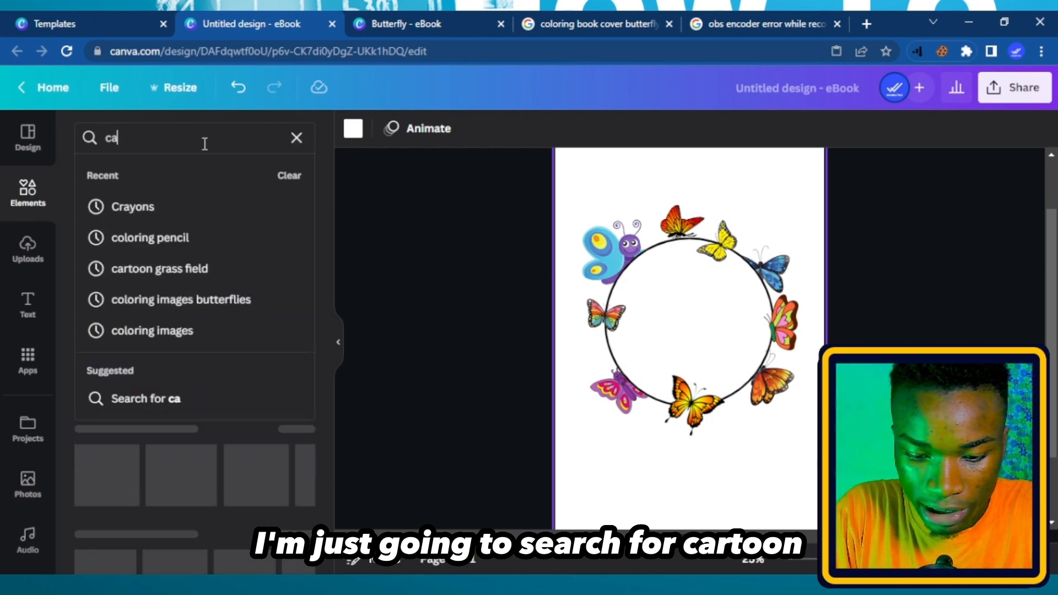
type("rtoo")
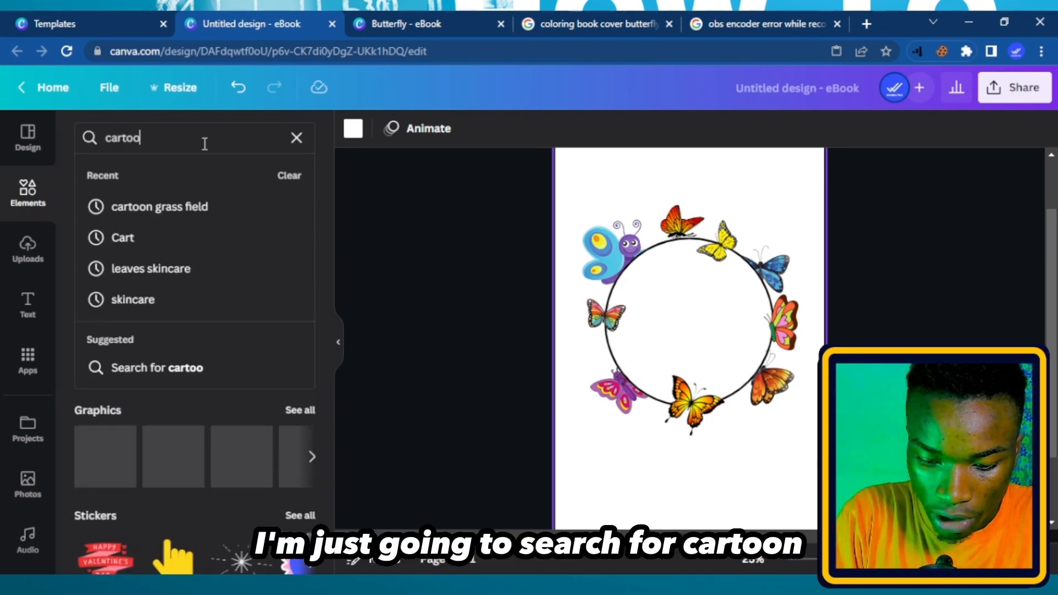
type("n grass")
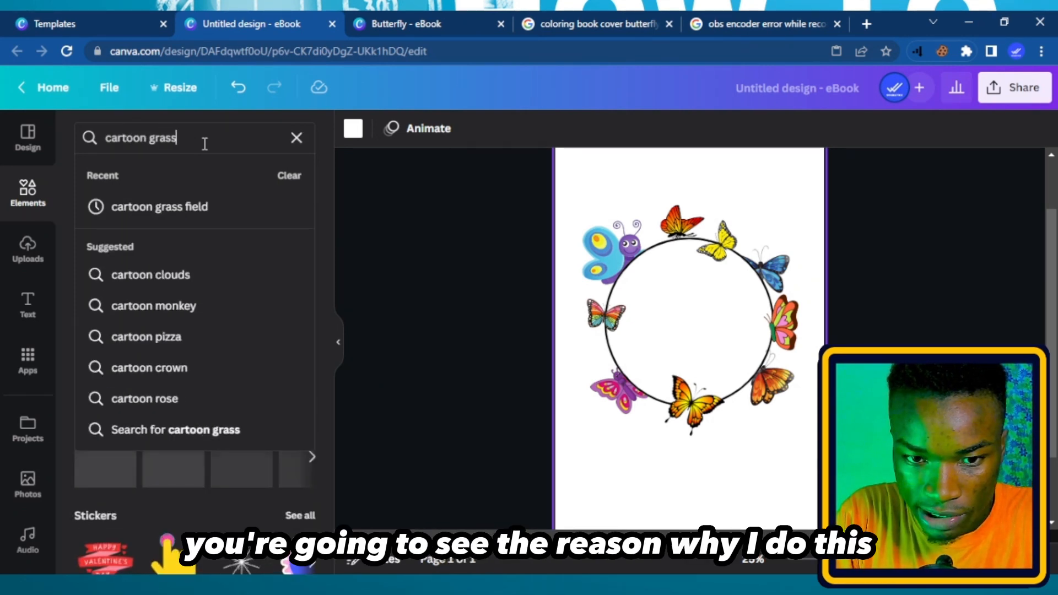
left_click(231, 211)
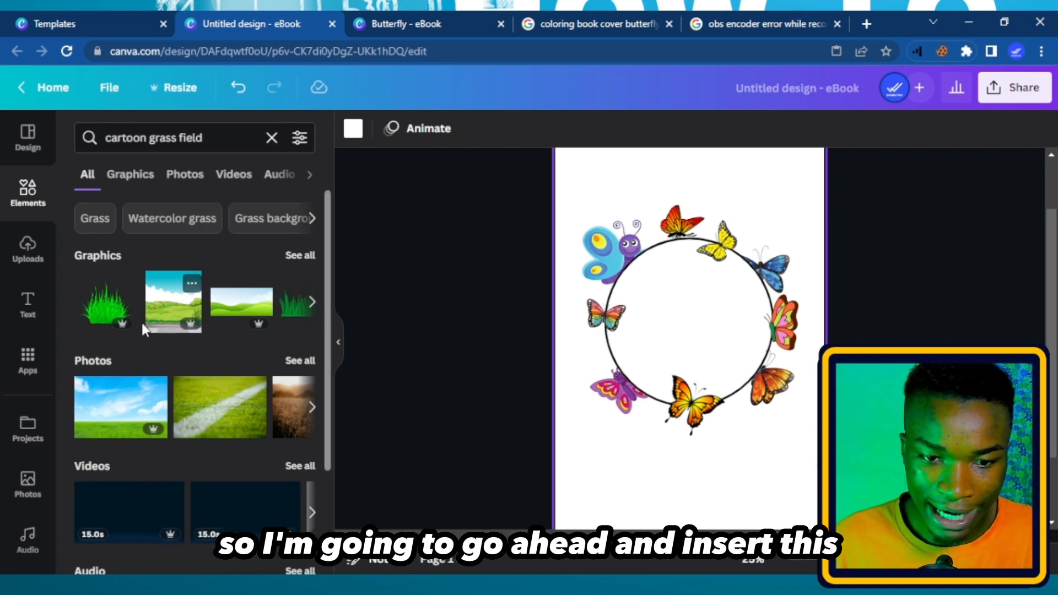
Browse all matching graphics, add the cartoon landscape with blue sky, green hills and a road, and set it as the page background
left_click(298, 256)
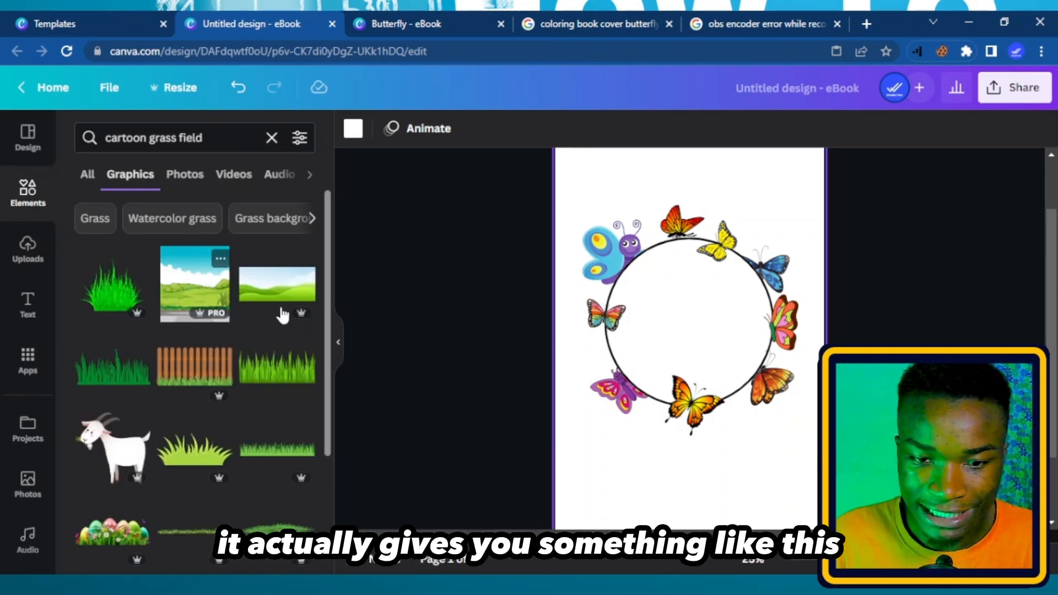
scroll(204, 442, "down", 5)
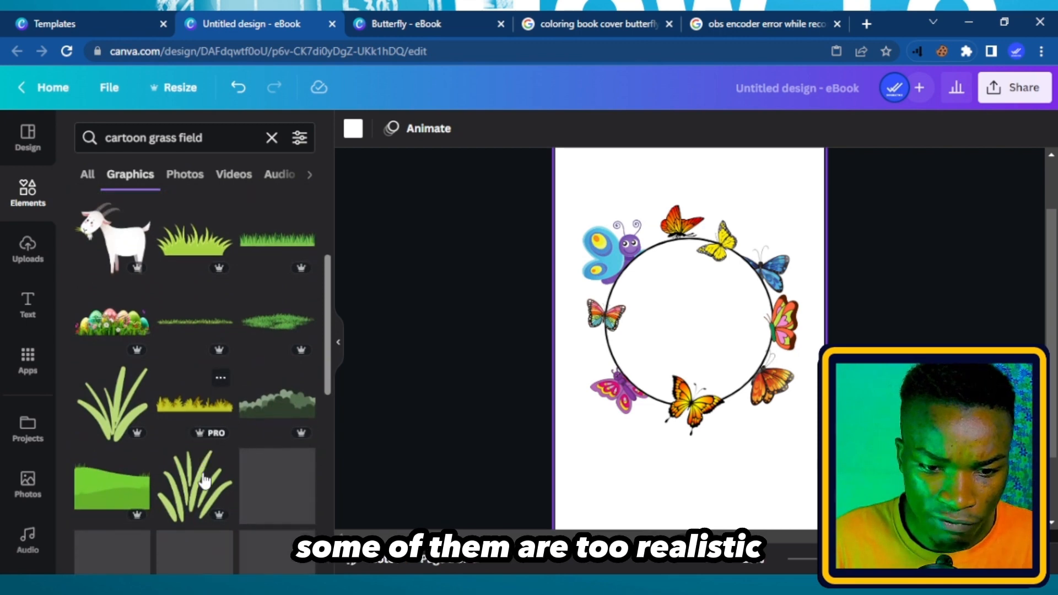
scroll(193, 359, "down", 3)
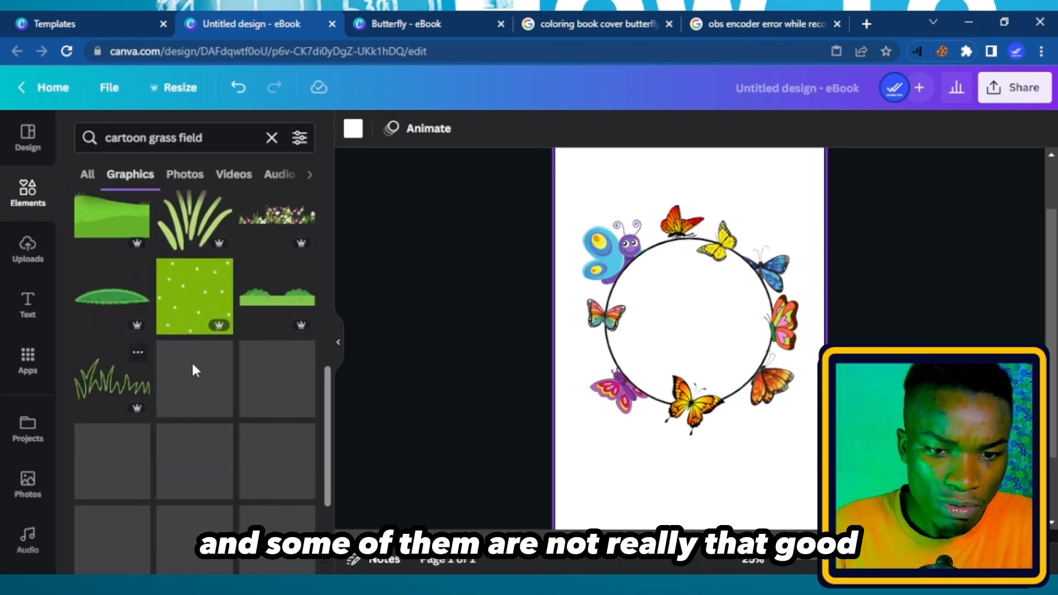
scroll(237, 338, "up", 10)
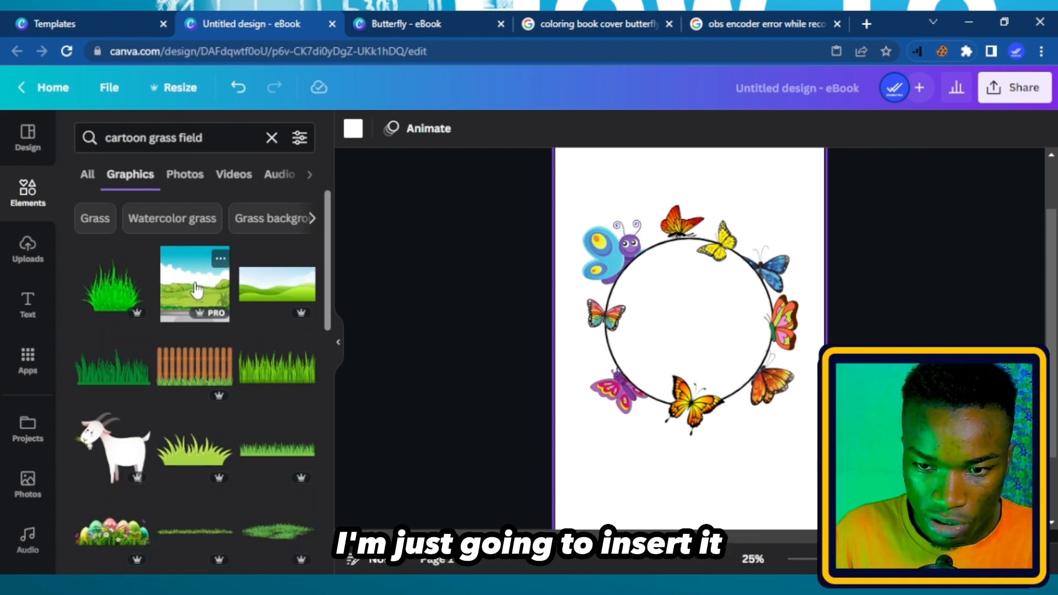
left_click(196, 289)
right_click(639, 290)
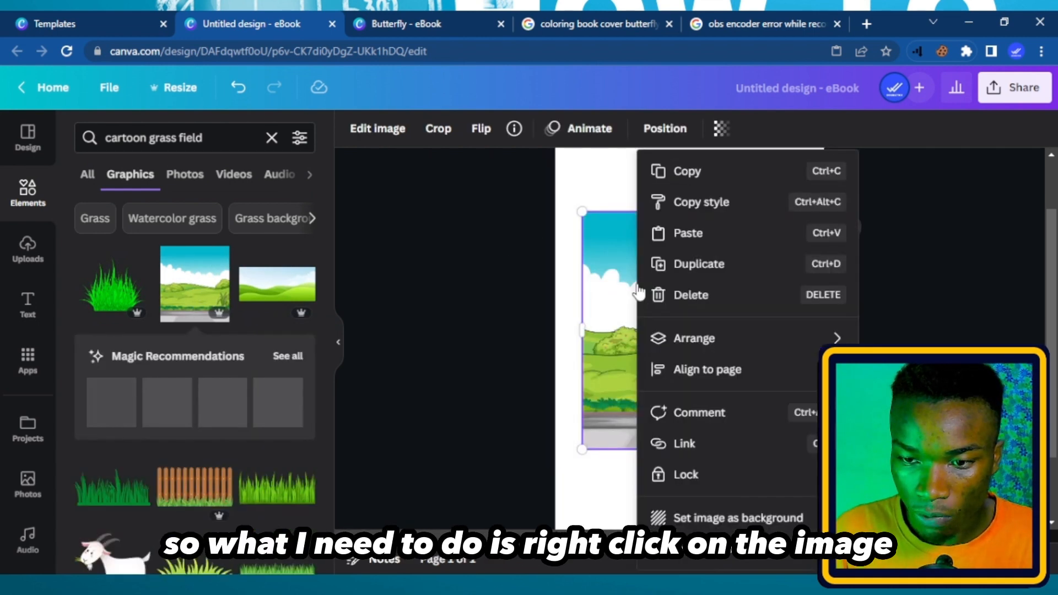
left_click(723, 518)
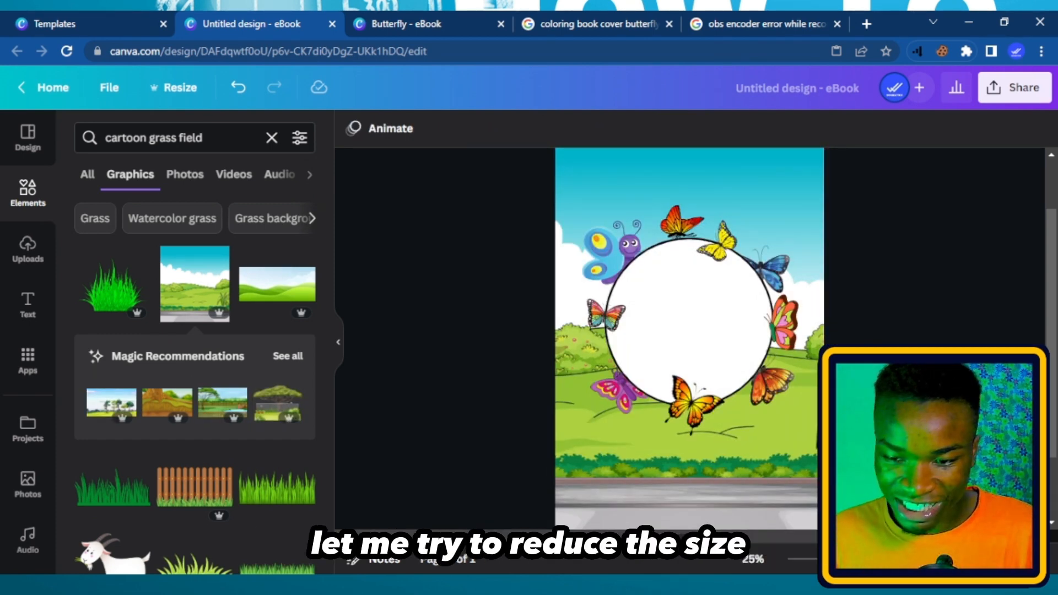
Enlarge the background landscape within its crop and shift it left so green grass replaces the road across the lower page
left_click_drag(815, 560, 813, 563)
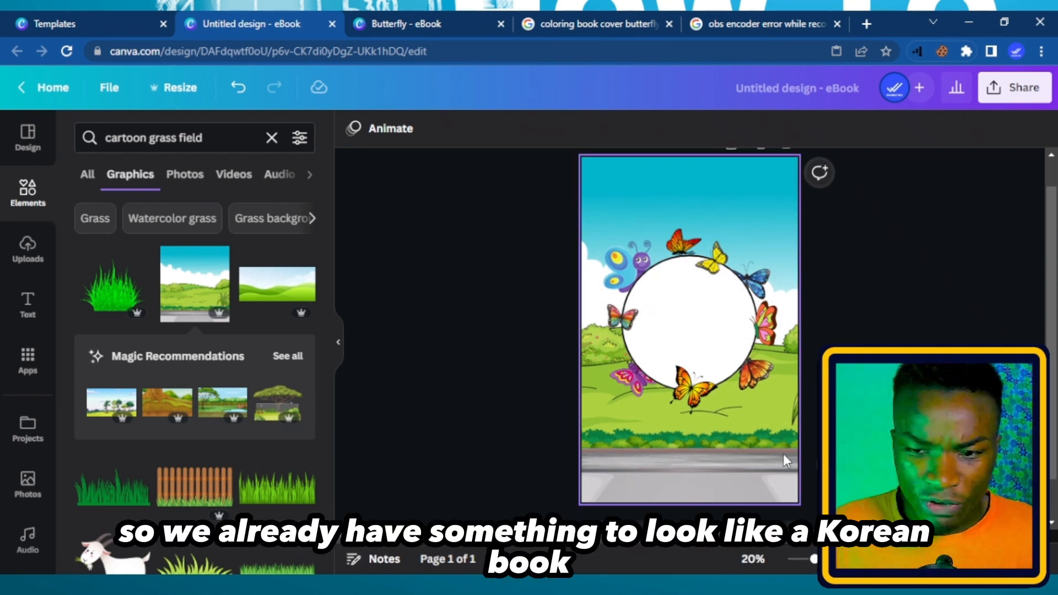
double_click(766, 431)
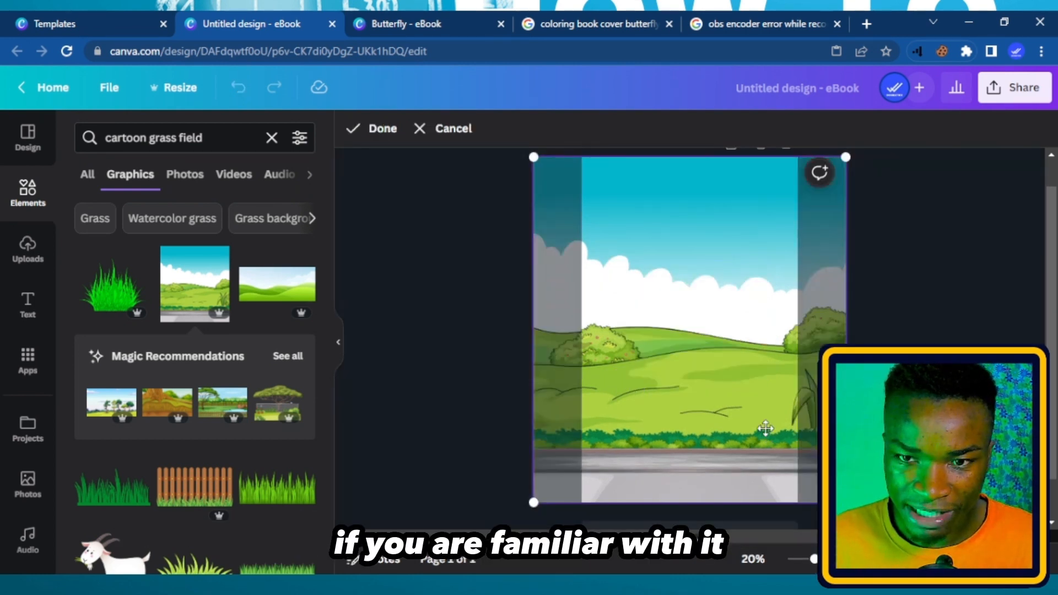
left_click_drag(846, 502, 862, 519)
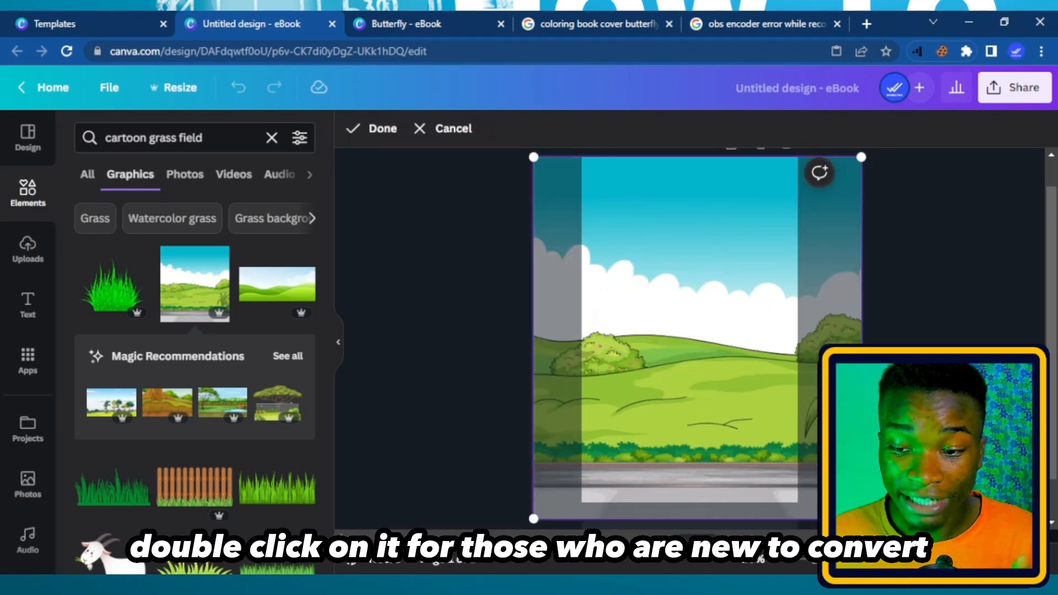
left_click_drag(861, 519, 900, 560)
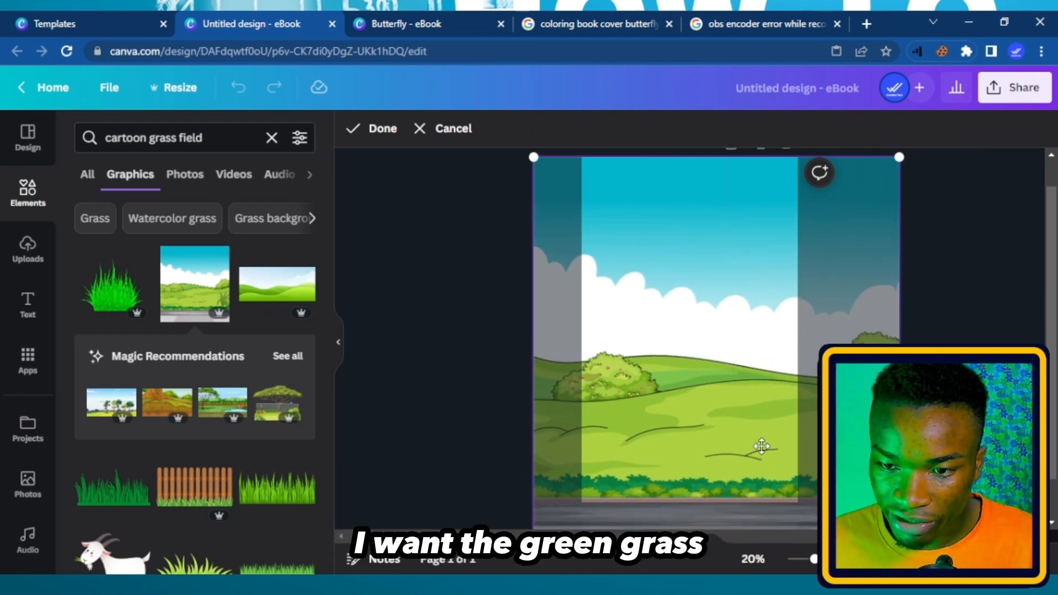
left_click_drag(722, 444, 663, 446)
key("Return")
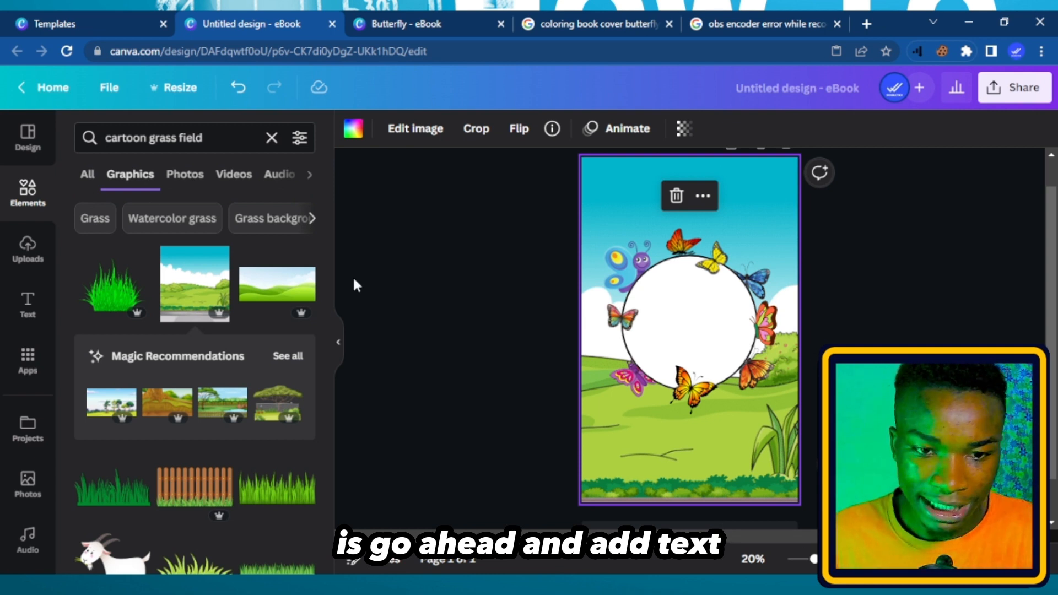
Add a heading reading "BUTTERFLY" and place it in the sky area above the circle
left_click(29, 308)
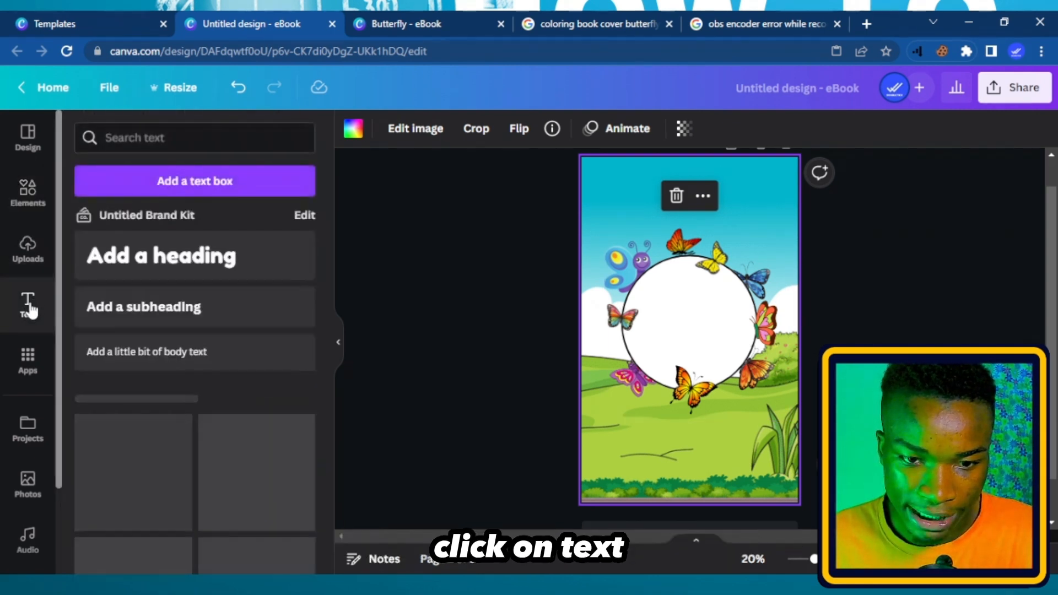
left_click(178, 267)
left_click_drag(686, 292, 701, 230)
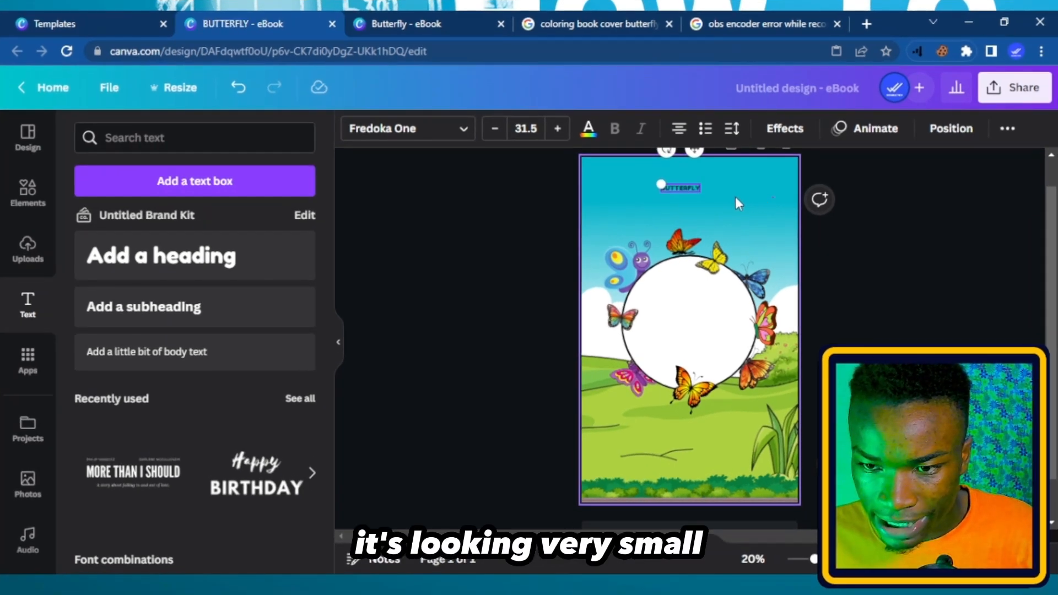
left_click(733, 197)
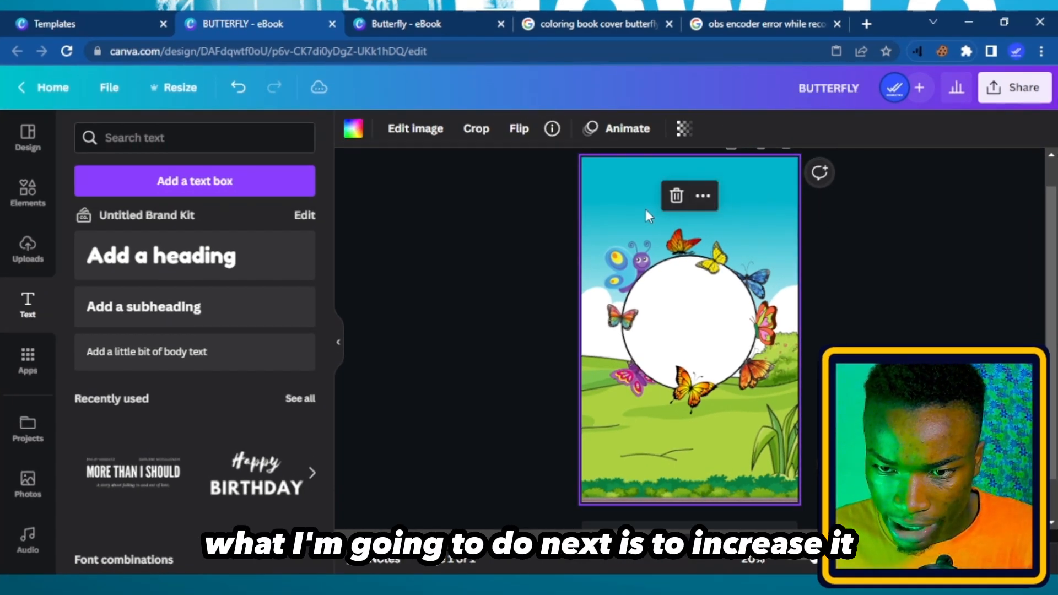
left_click(580, 168)
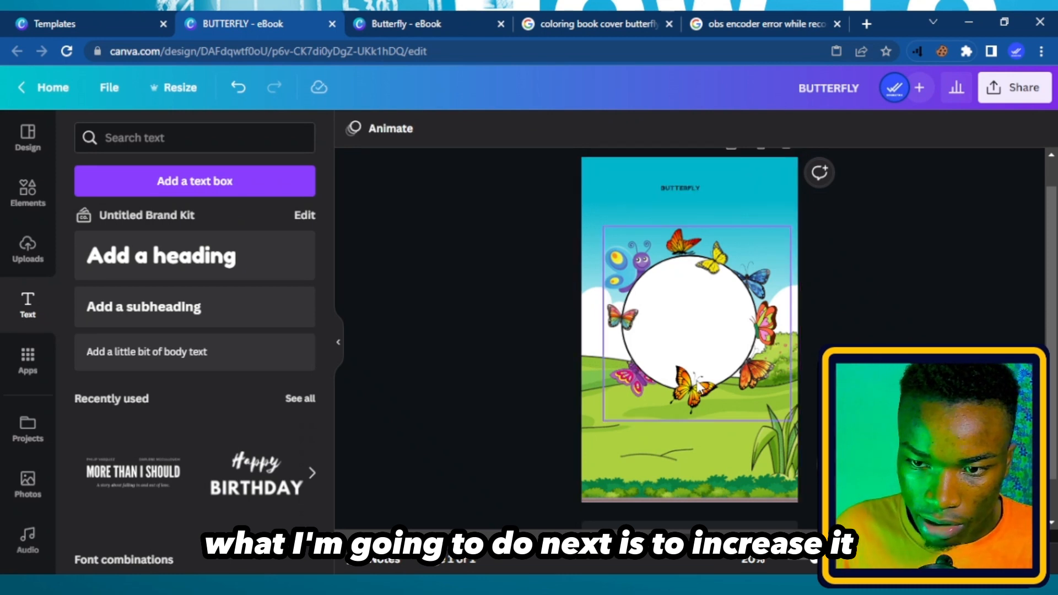
Enlarge the BUTTERFLY heading to a font size of about 127 so it spans most of the page width
left_click(683, 190)
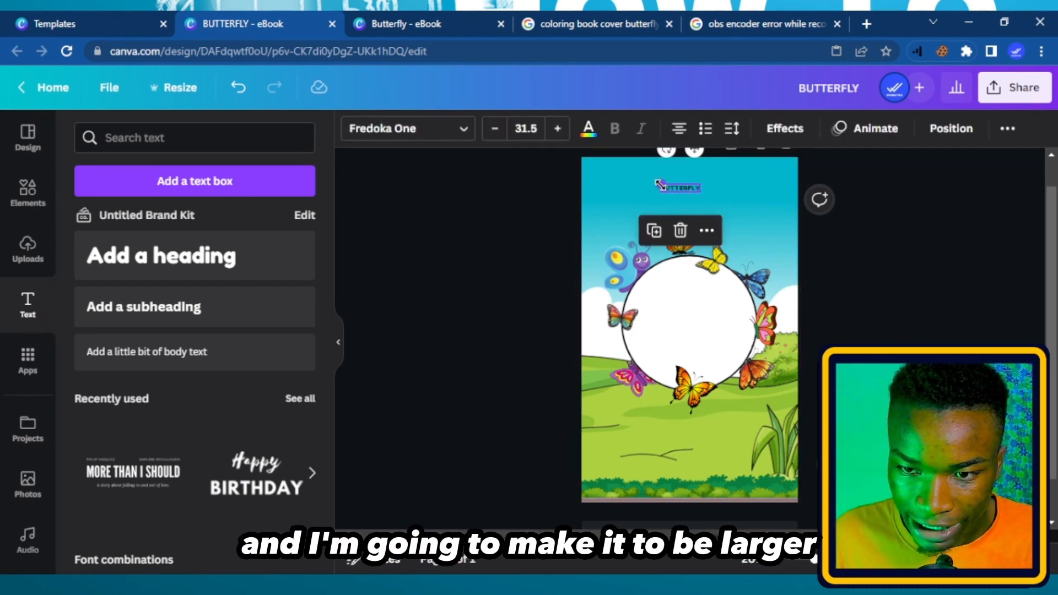
left_click_drag(661, 184, 613, 175)
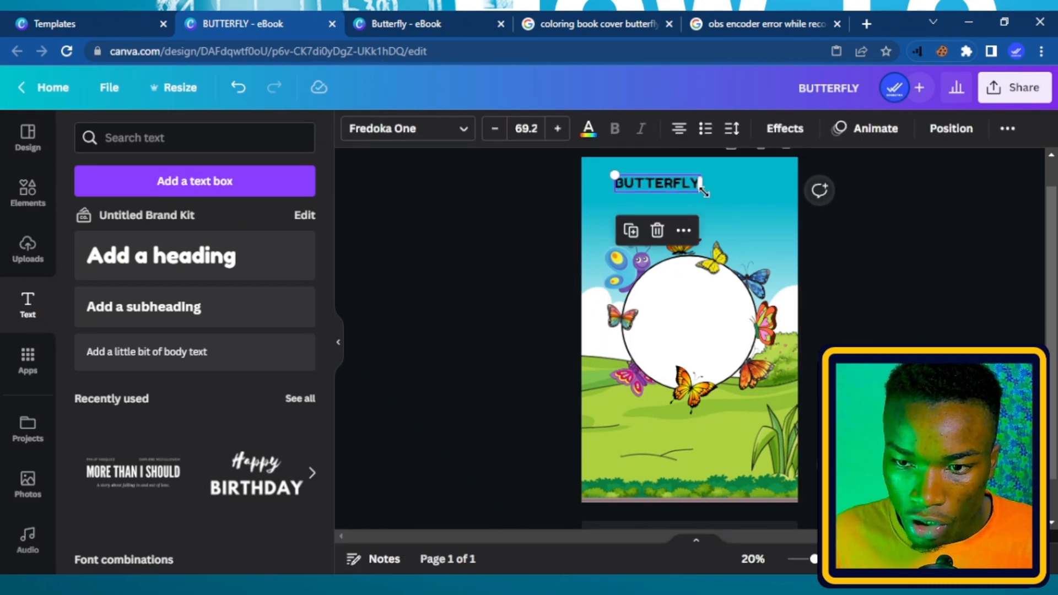
left_click_drag(706, 202, 759, 254)
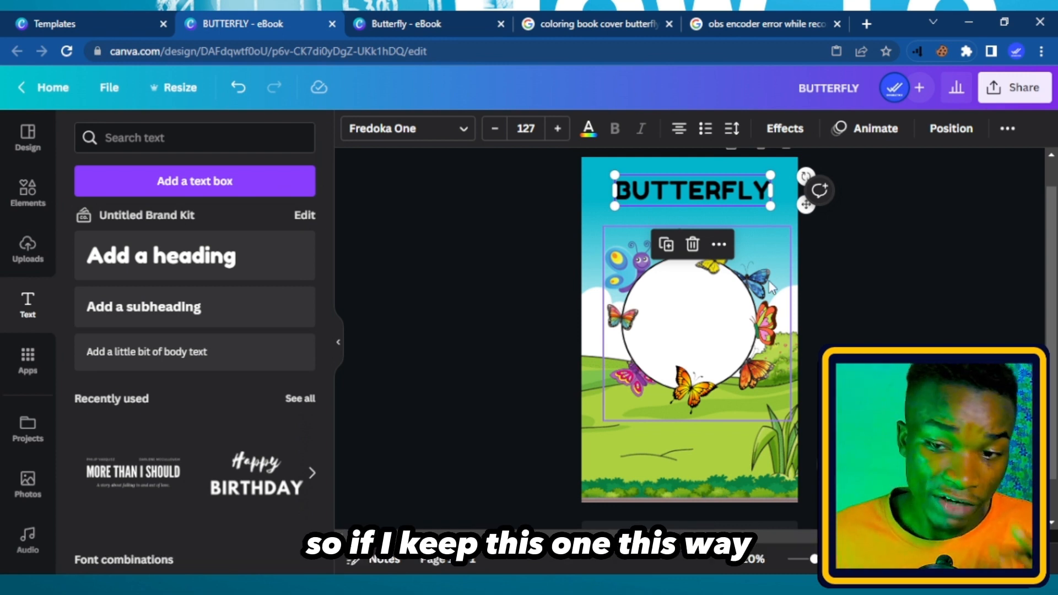
left_click(891, 252)
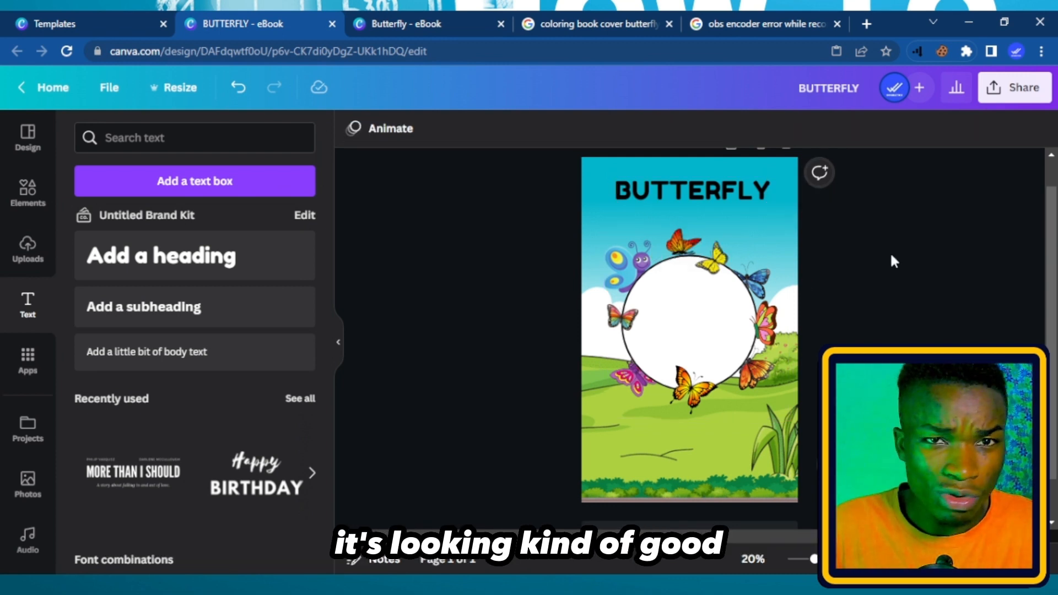
Browse the available fonts and change the BUTTERFLY heading's font to Elders
left_click(715, 187)
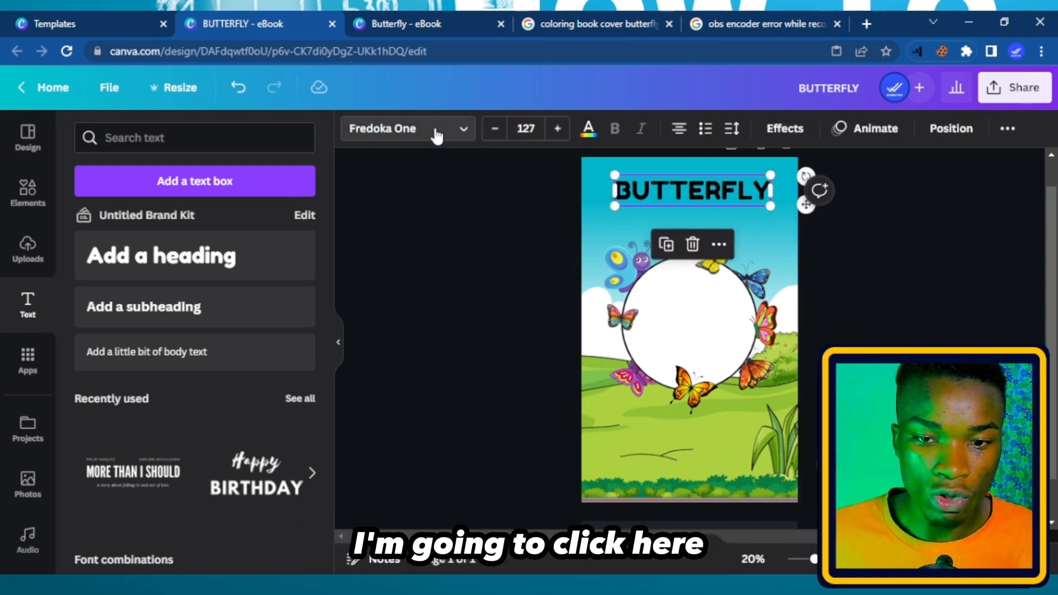
left_click(434, 135)
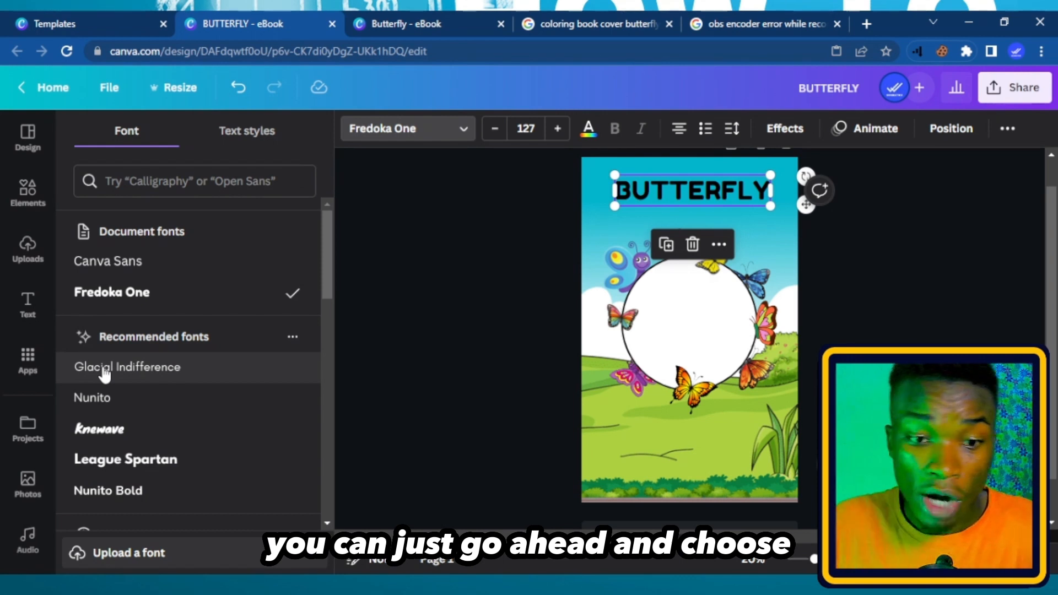
scroll(135, 369, "down", 4)
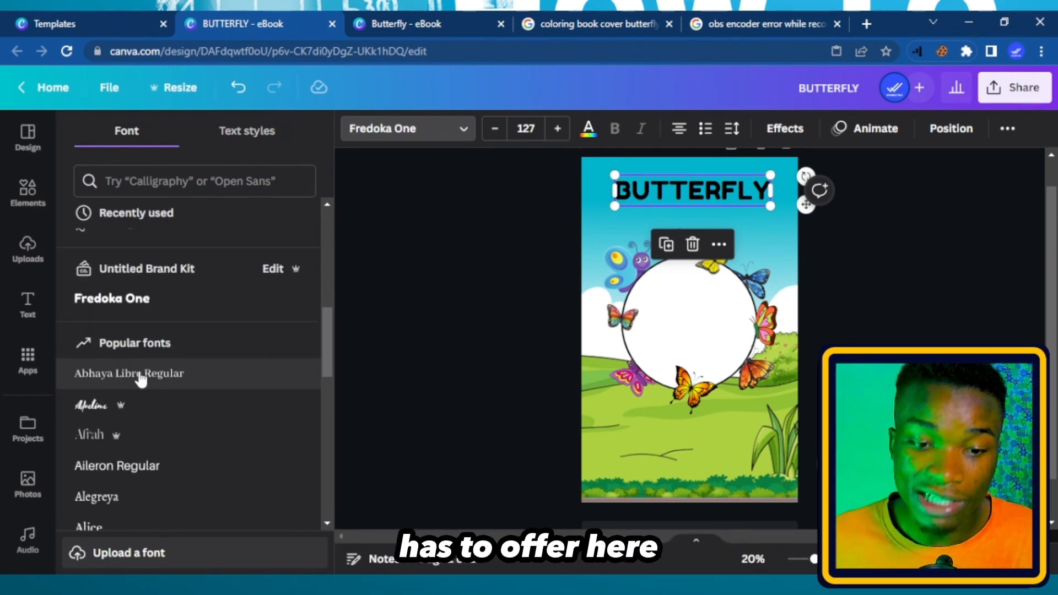
scroll(160, 364, "up", 5)
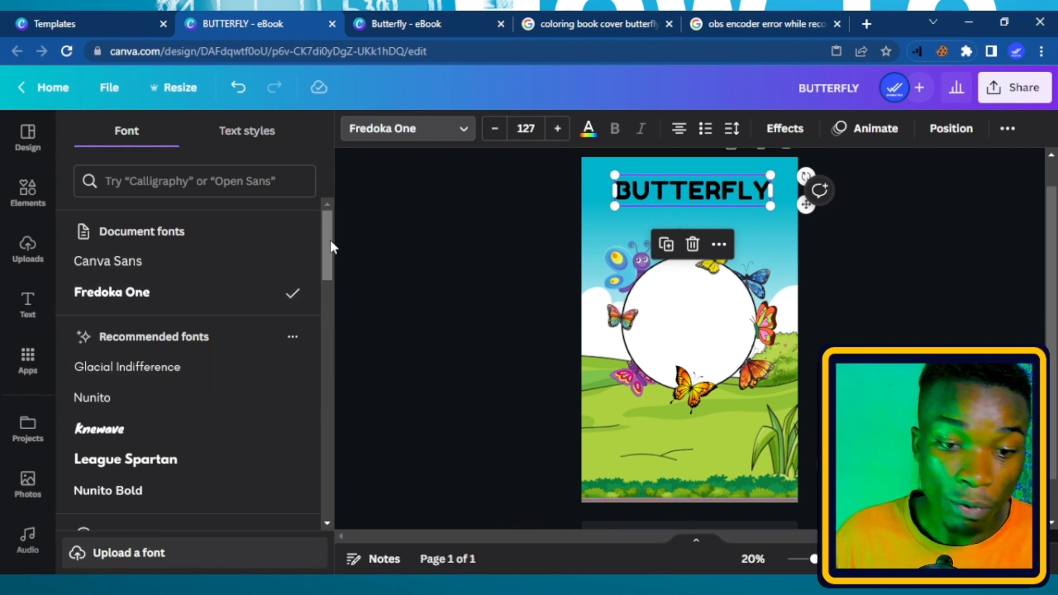
scroll(174, 330, "down", 3)
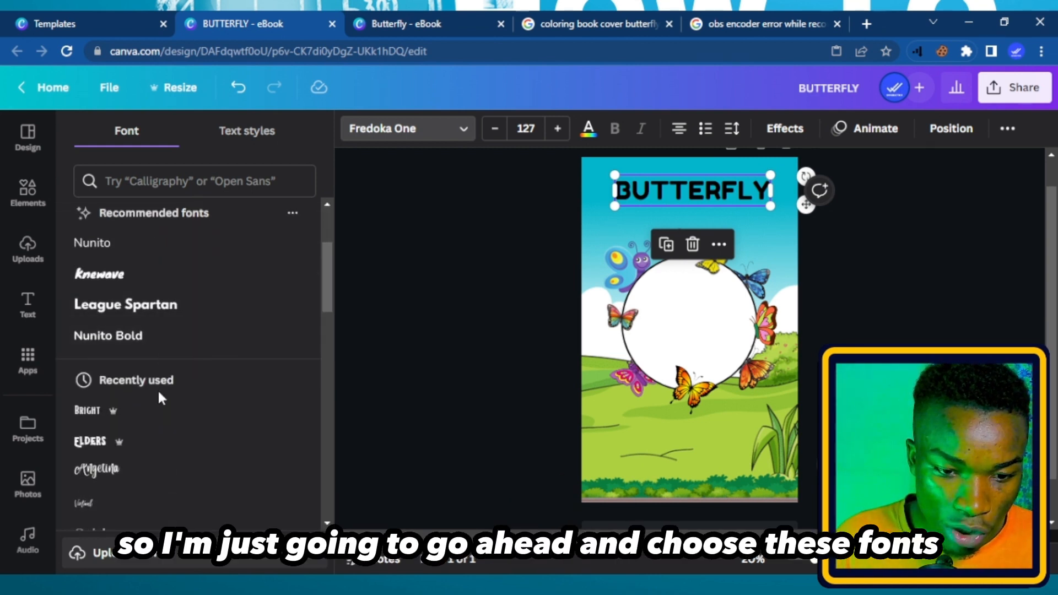
left_click(105, 448)
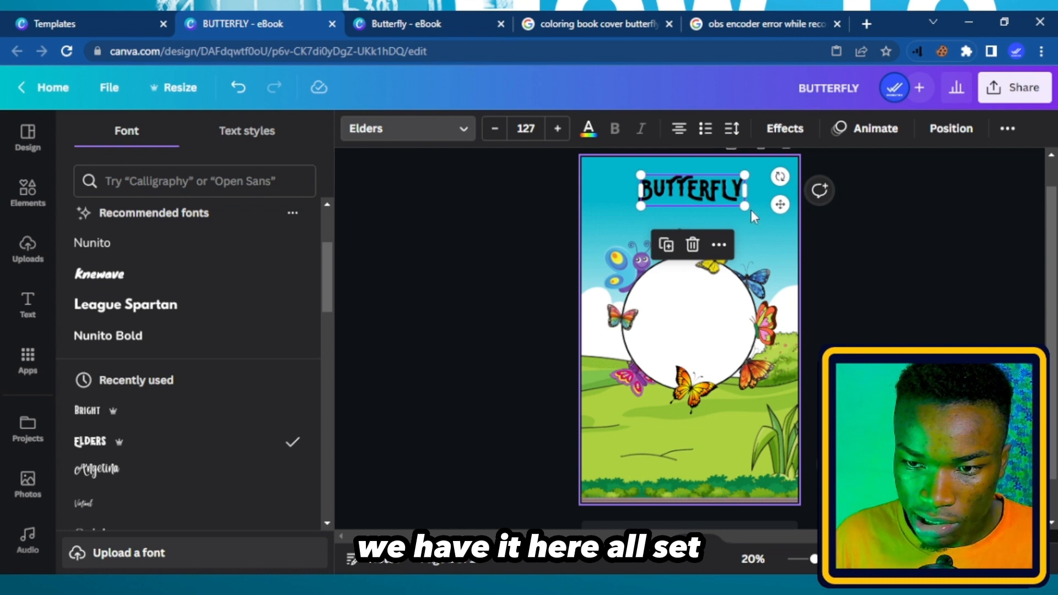
Scale the BUTTERFLY heading outward on both sides to a font size of about 198
left_click_drag(745, 206, 775, 215)
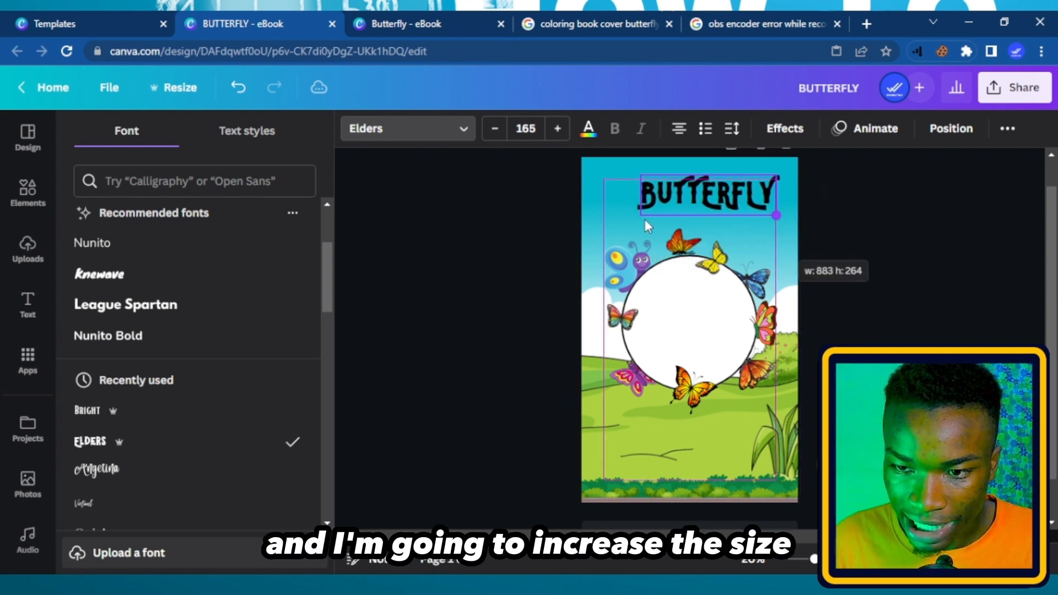
left_click_drag(641, 215, 614, 224)
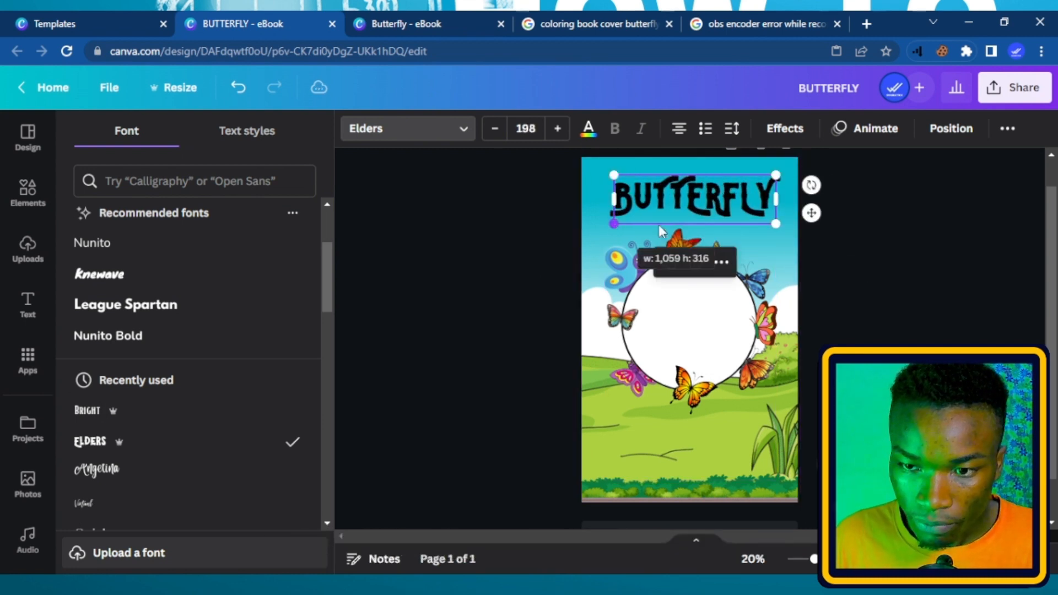
left_click(915, 260)
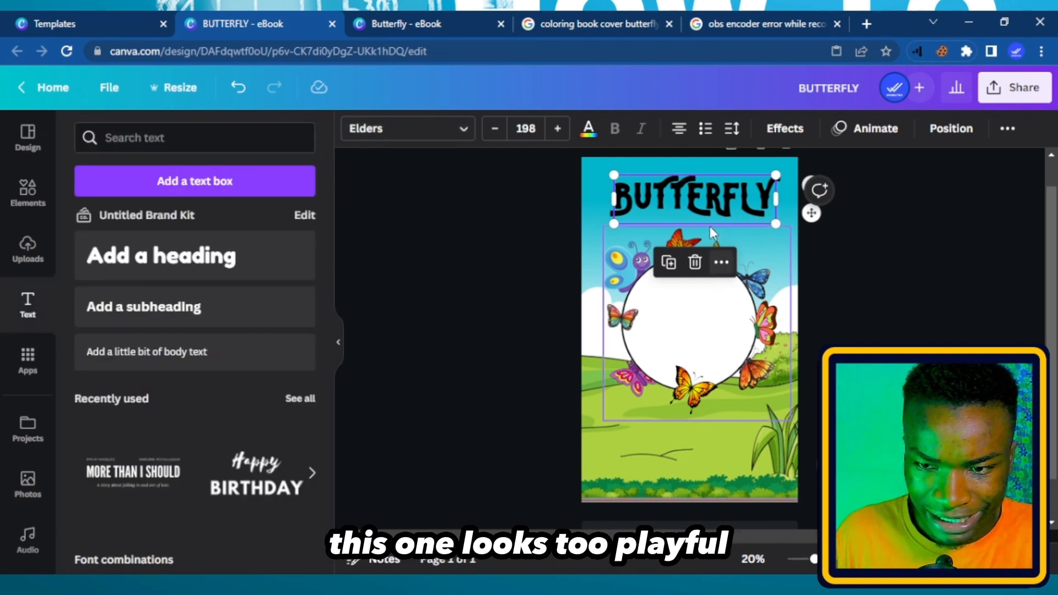
Apply the Shadow text effect to the BUTTERFLY heading
left_click(793, 129)
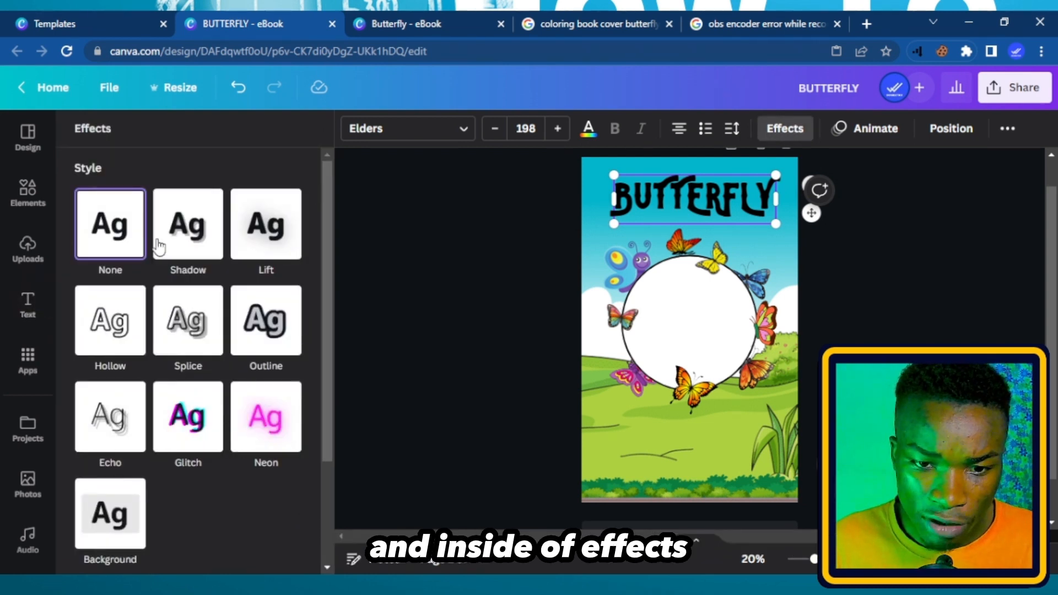
left_click(196, 230)
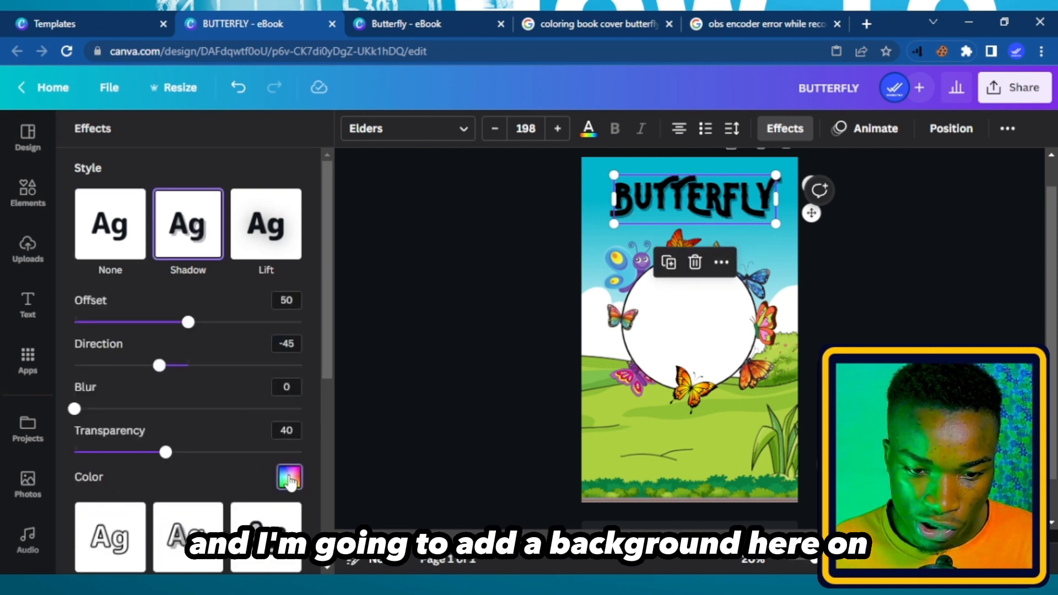
Try a custom dark pink, #960576, as the color of the BUTTERFLY heading's shadow
left_click(290, 481)
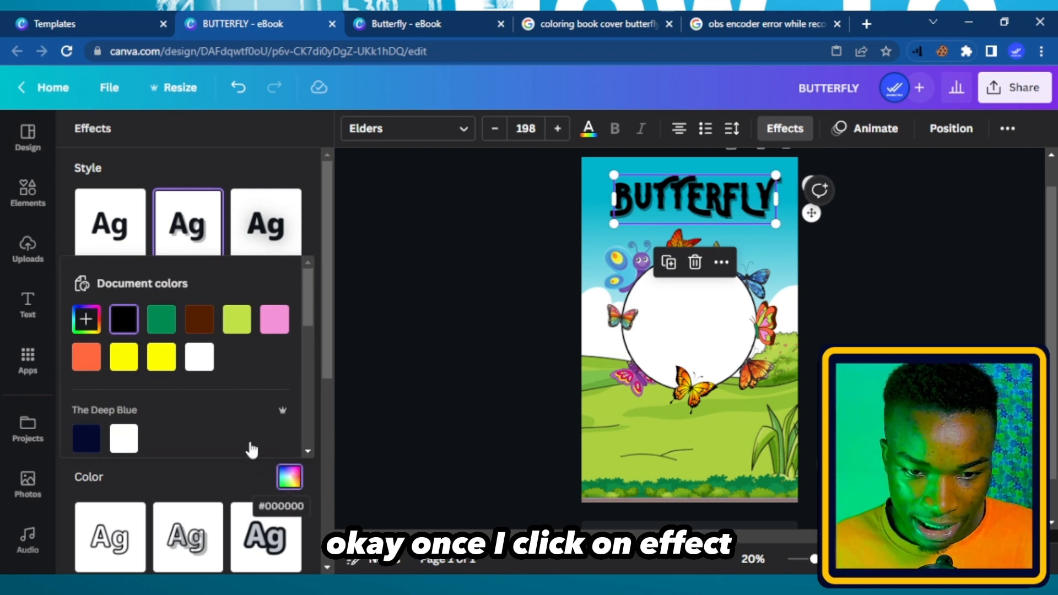
scroll(132, 392, "down", 1)
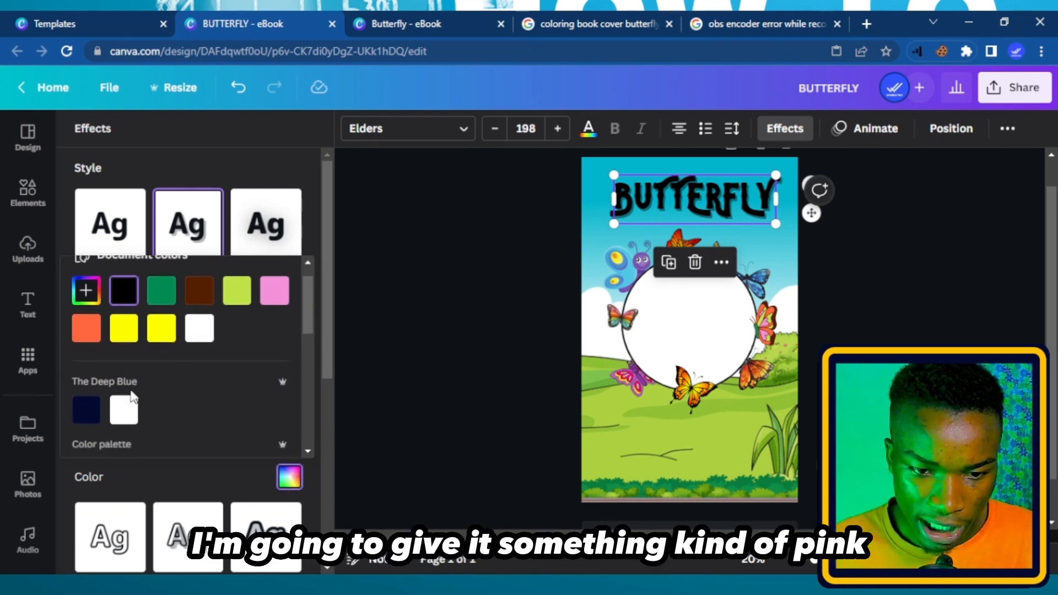
scroll(93, 303, "down", 3)
scroll(106, 308, "up", 5)
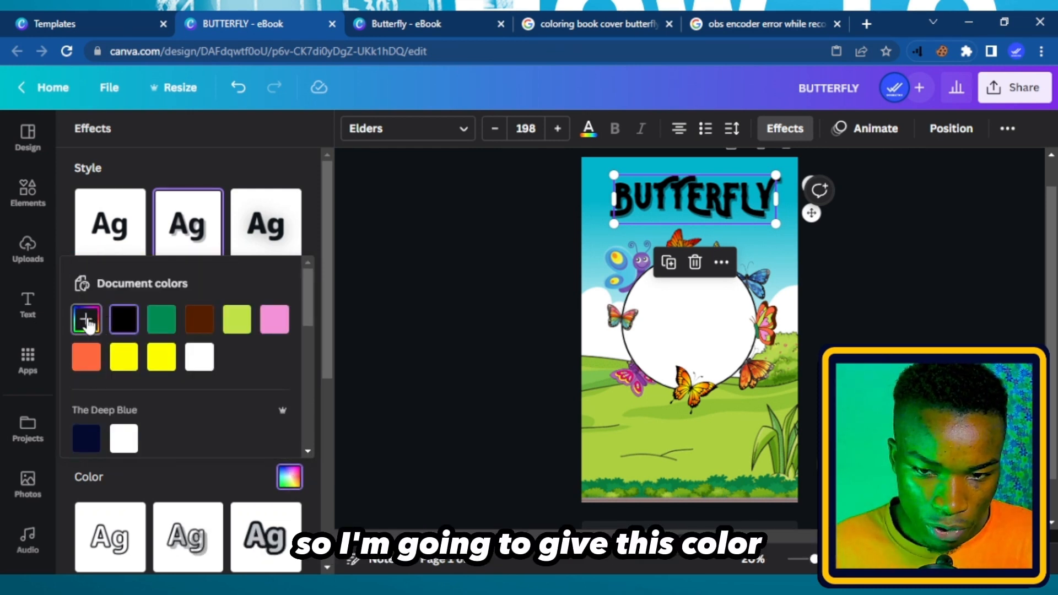
left_click(86, 319)
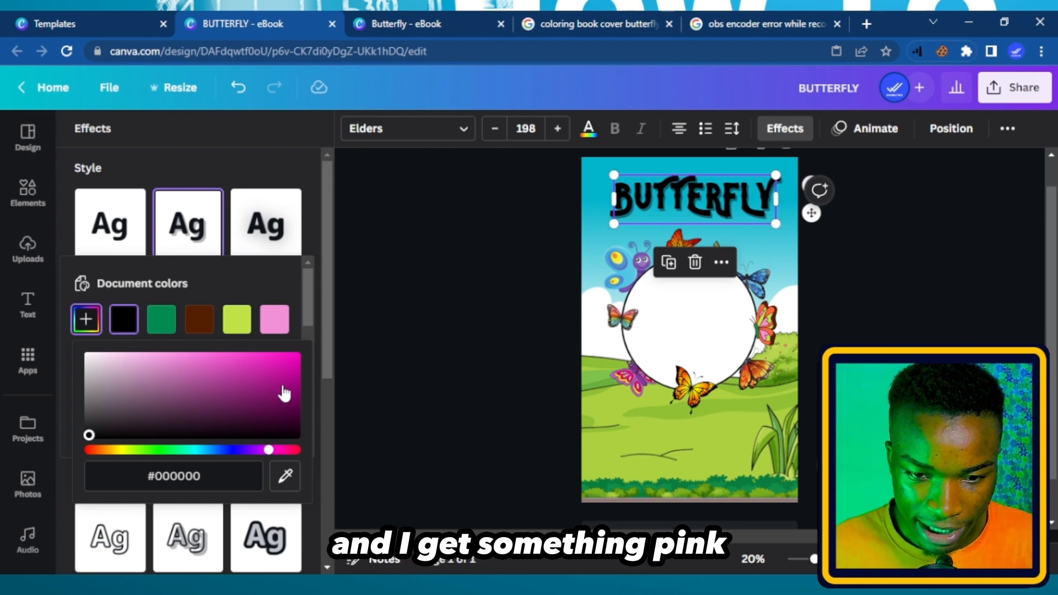
left_click(287, 357)
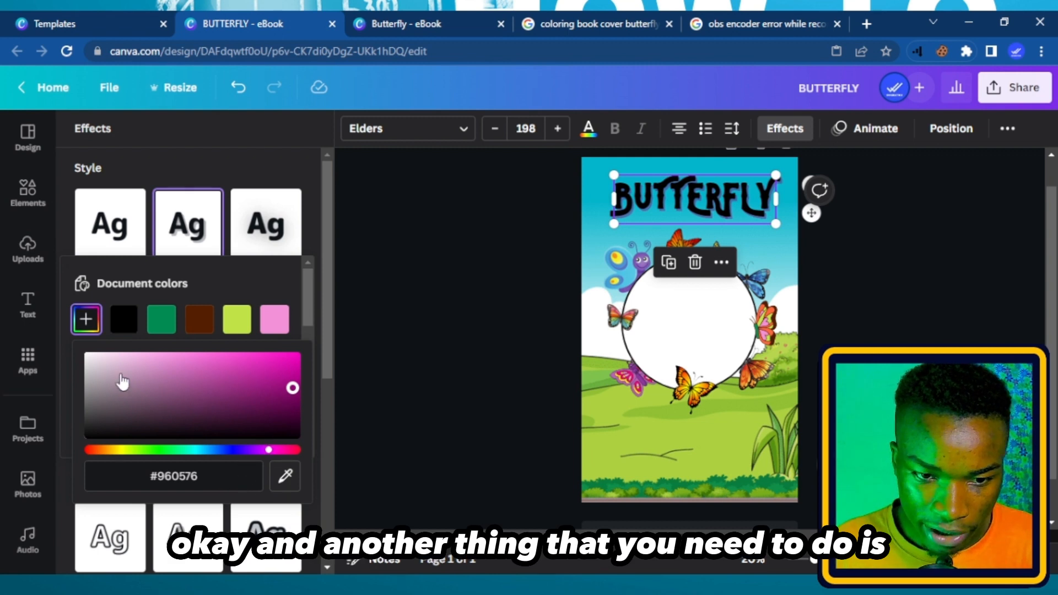
left_click(186, 213)
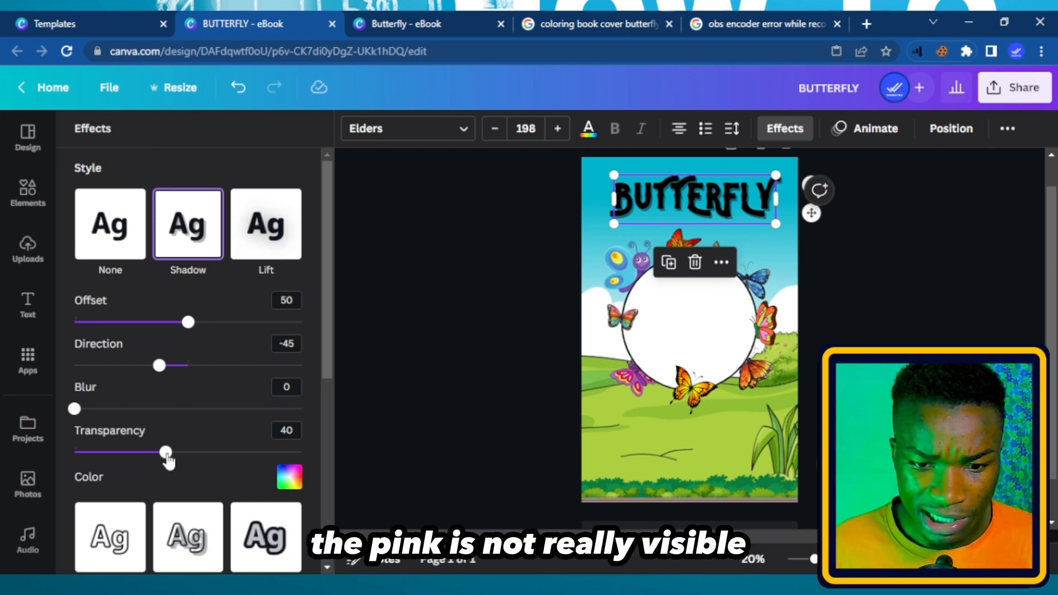
Set the BUTTERFLY heading's shadow transparency to 100 and its color to a custom pink, #CD0FB4
left_click_drag(174, 460, 312, 461)
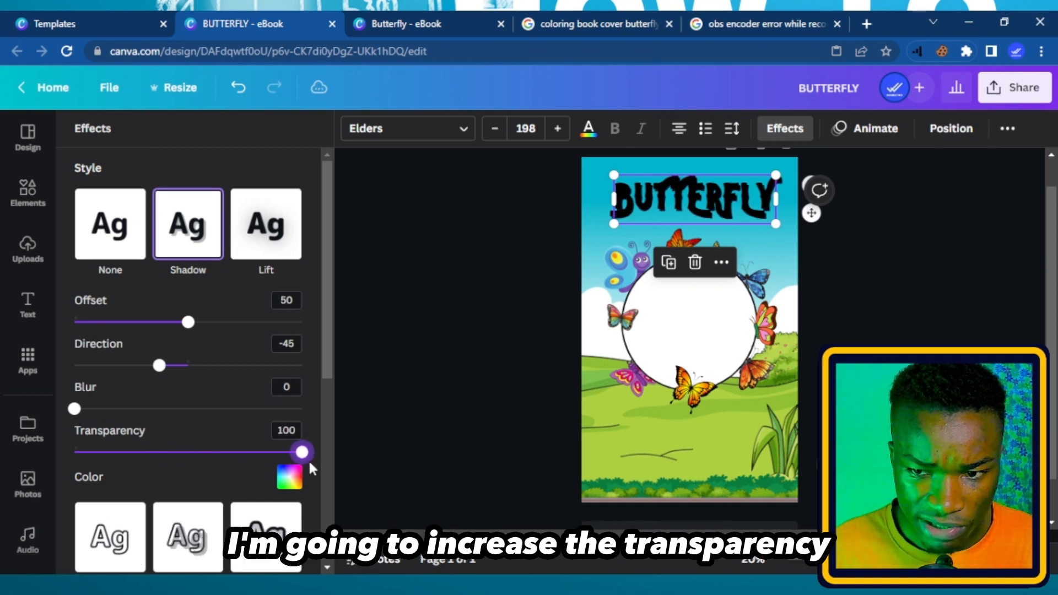
left_click(289, 477)
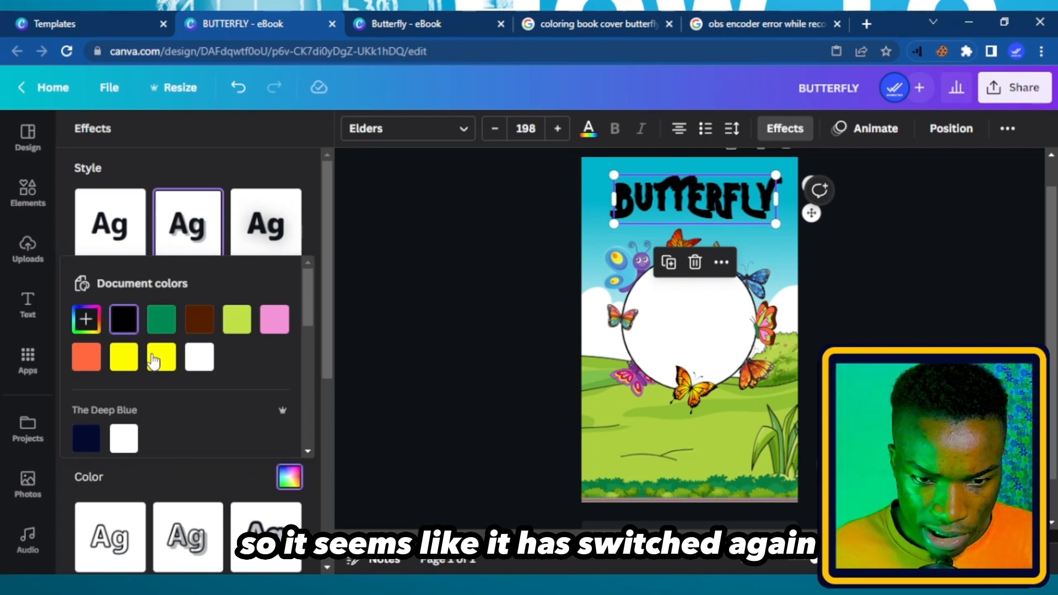
scroll(141, 404, "down", 1)
scroll(113, 382, "up", 1)
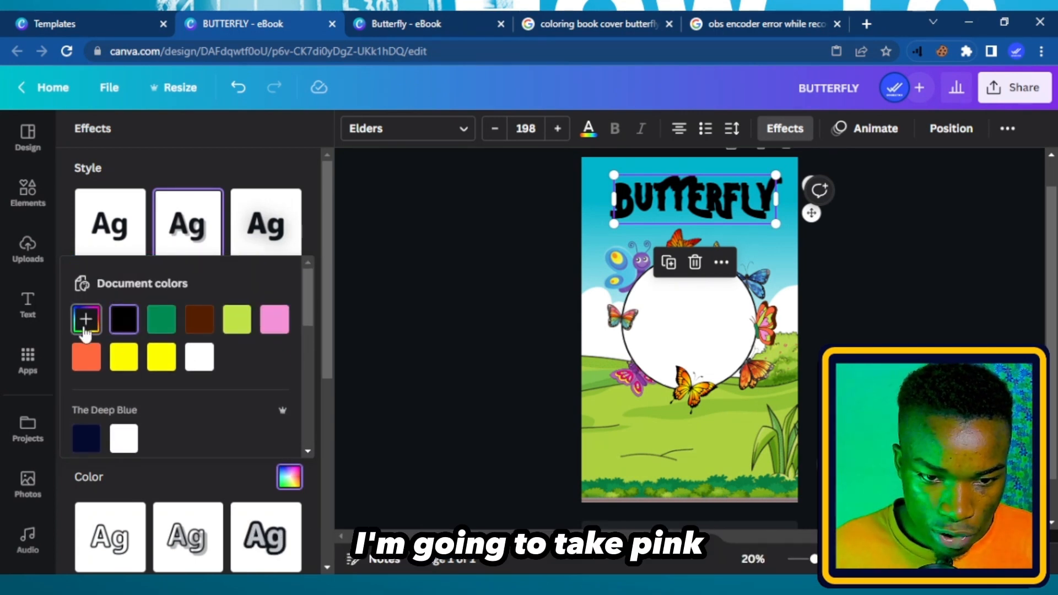
left_click(86, 322)
left_click(266, 450)
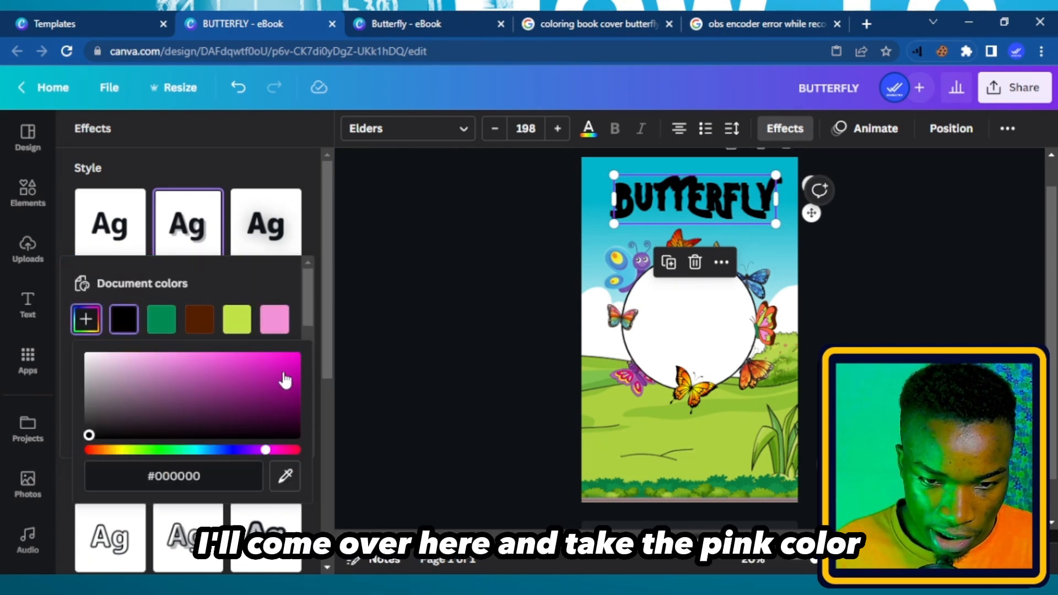
left_click(285, 379)
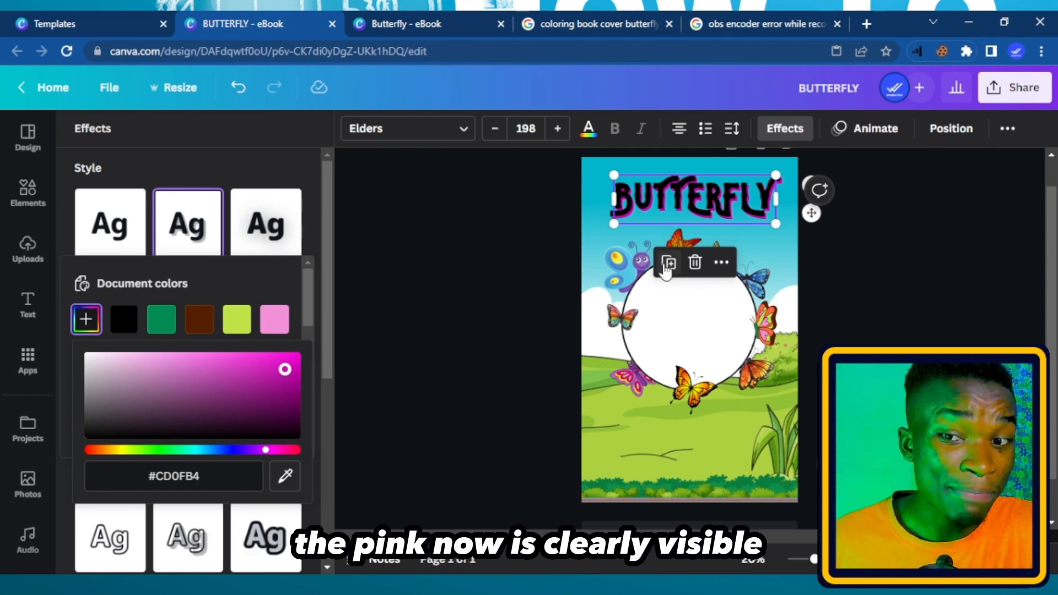
Change the BUTTERFLY heading's text color to the yellow from the document colors
left_click(276, 283)
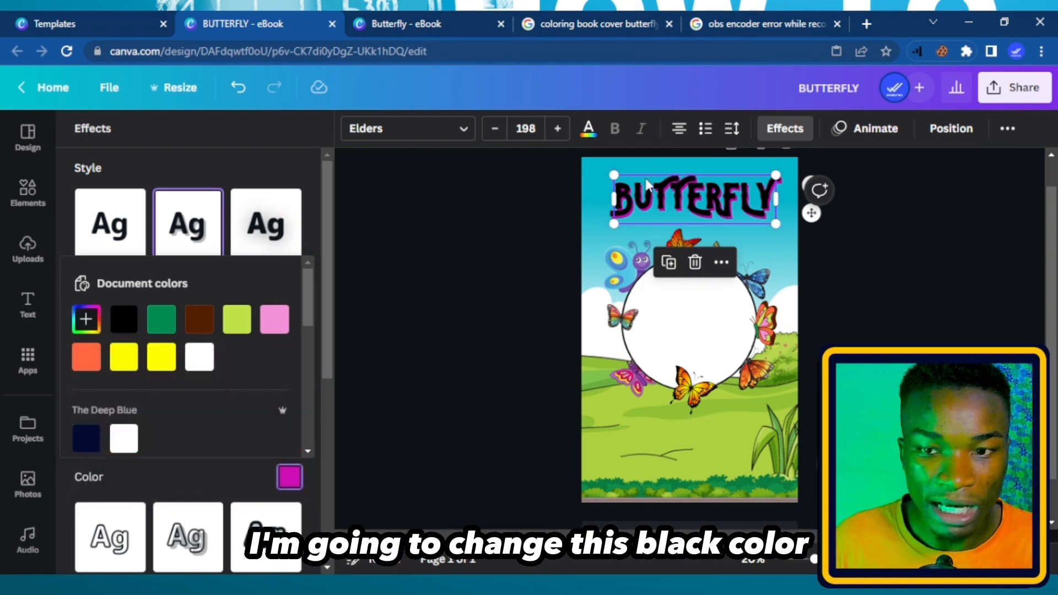
left_click(589, 131)
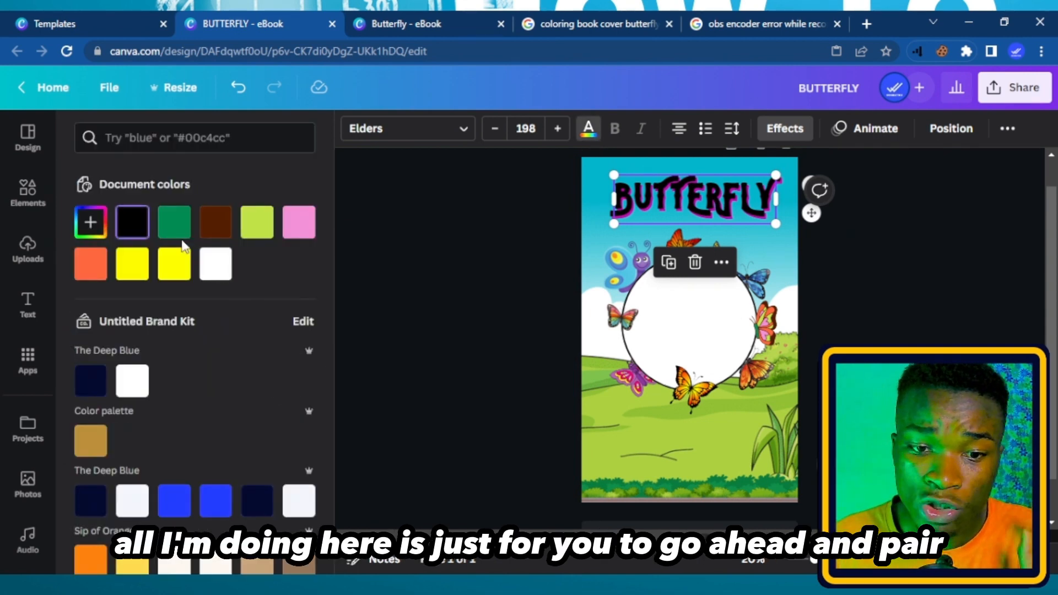
left_click(139, 275)
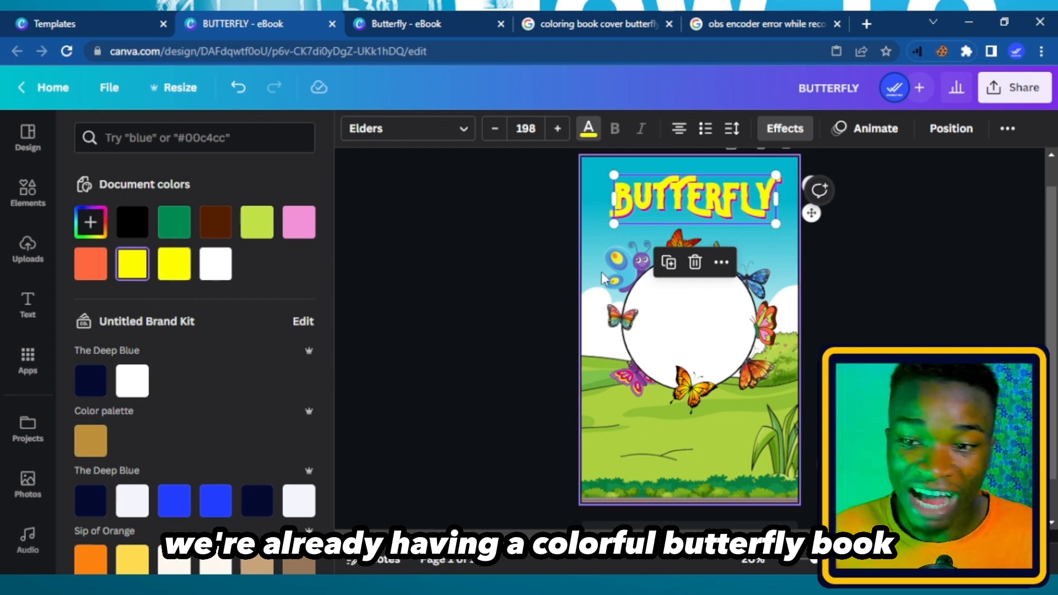
left_click(851, 276)
left_click(910, 242)
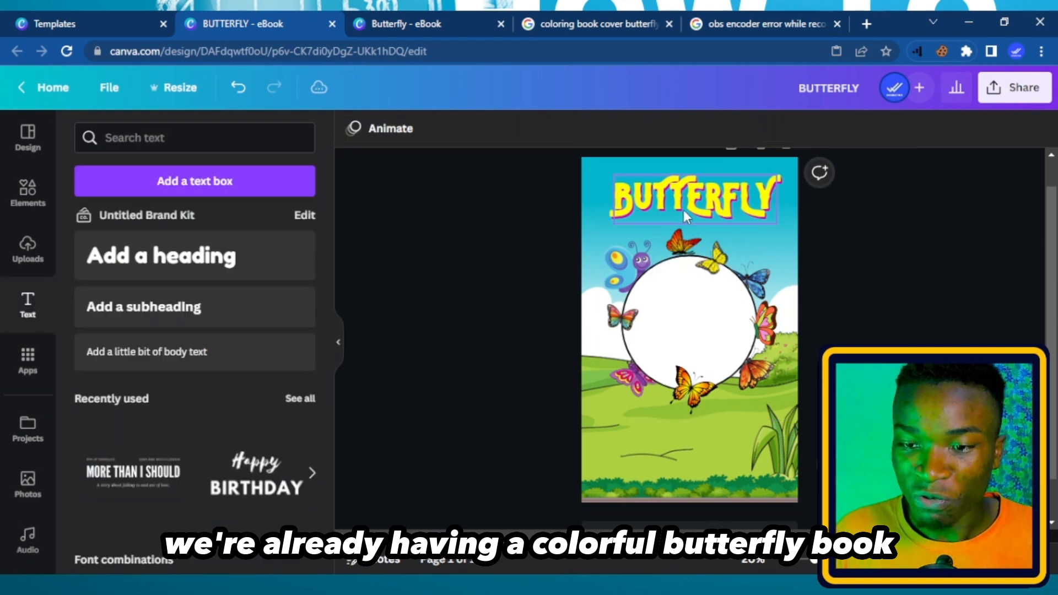
Nudge the BUTTERFLY heading slightly up and add a new heading below it reading "A Coloring Adventure"
left_click(701, 210)
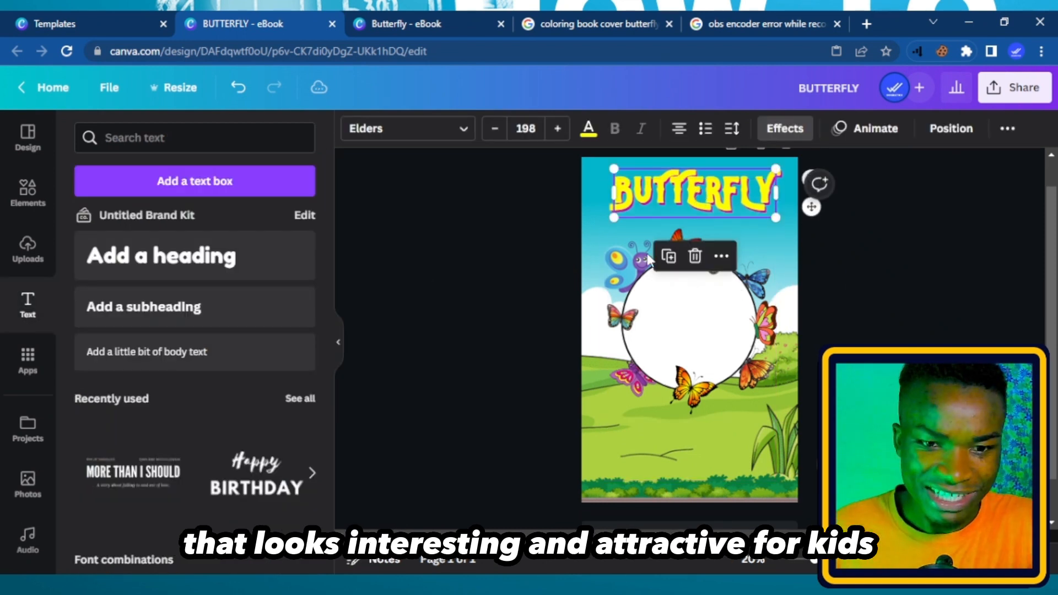
left_click(160, 259)
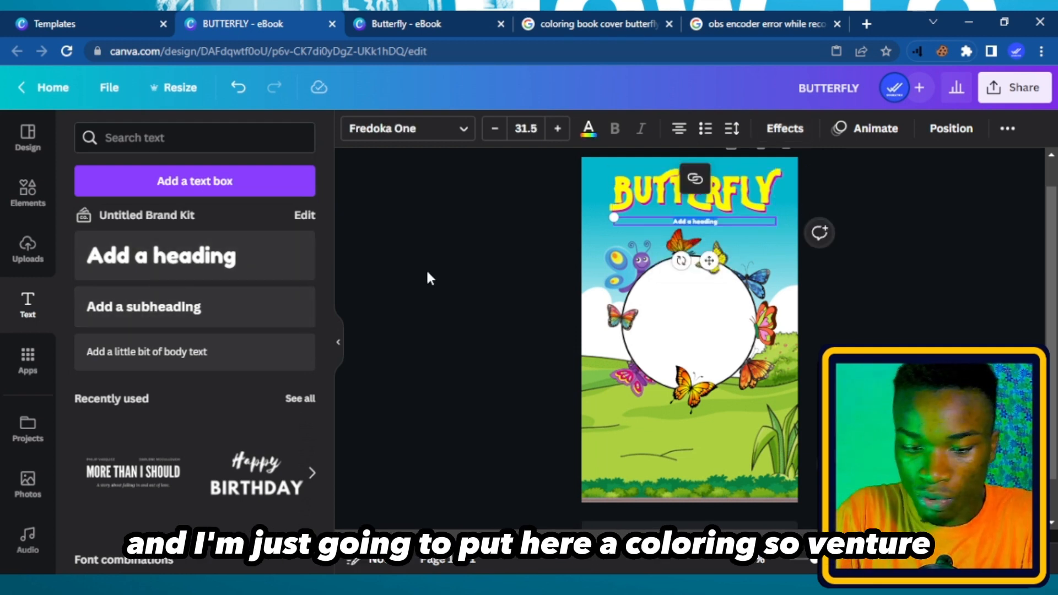
type("A")
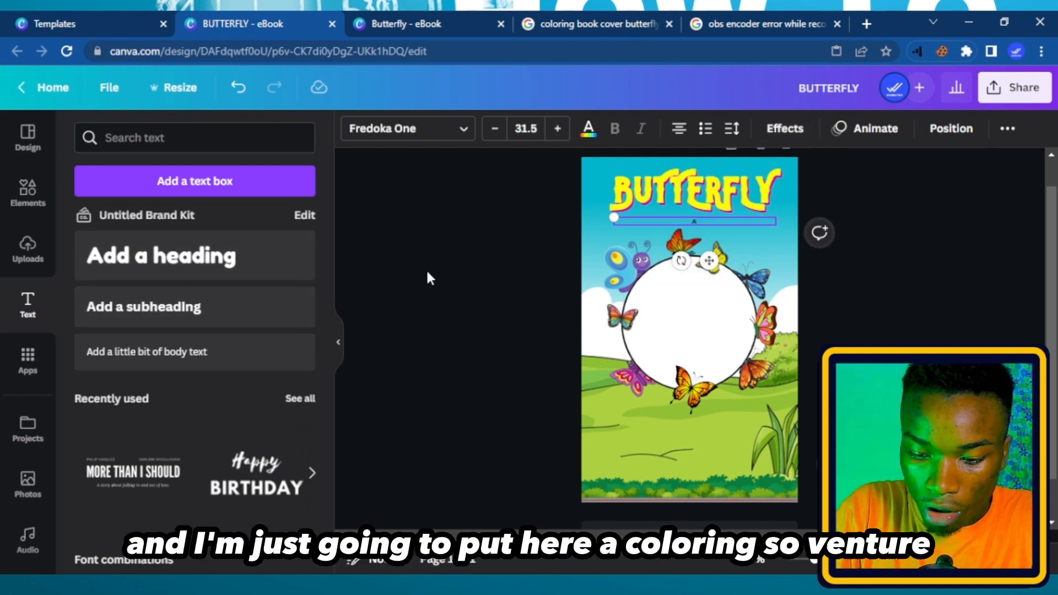
type(" Coloring Adventure")
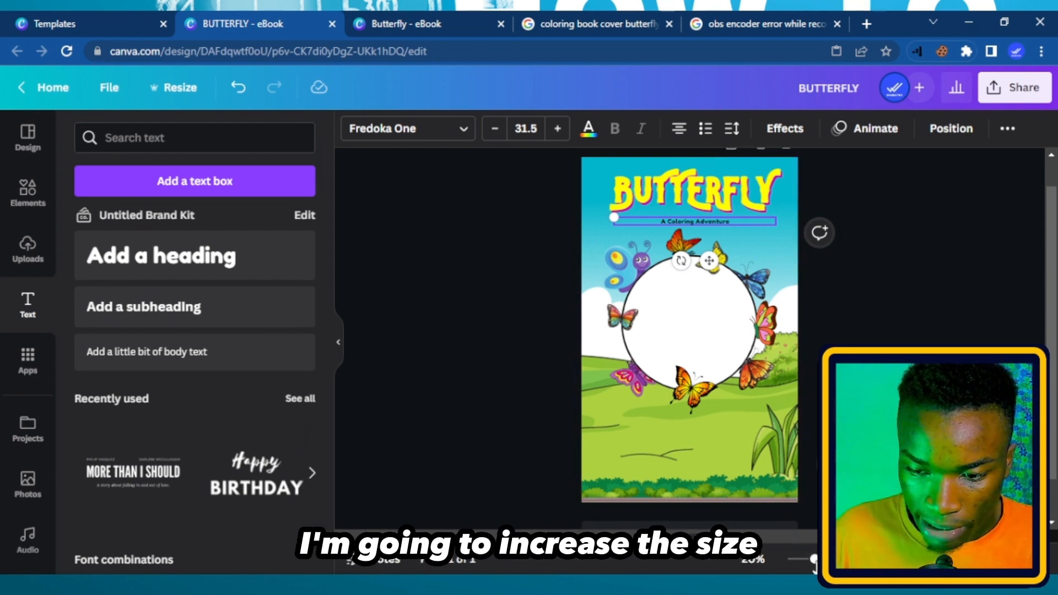
Narrow the "A Coloring Adventure" text box to fit its single line, then scale it up to a font size of about 69.8
left_click_drag(814, 559, 843, 559)
scroll(689, 339, "up", 4)
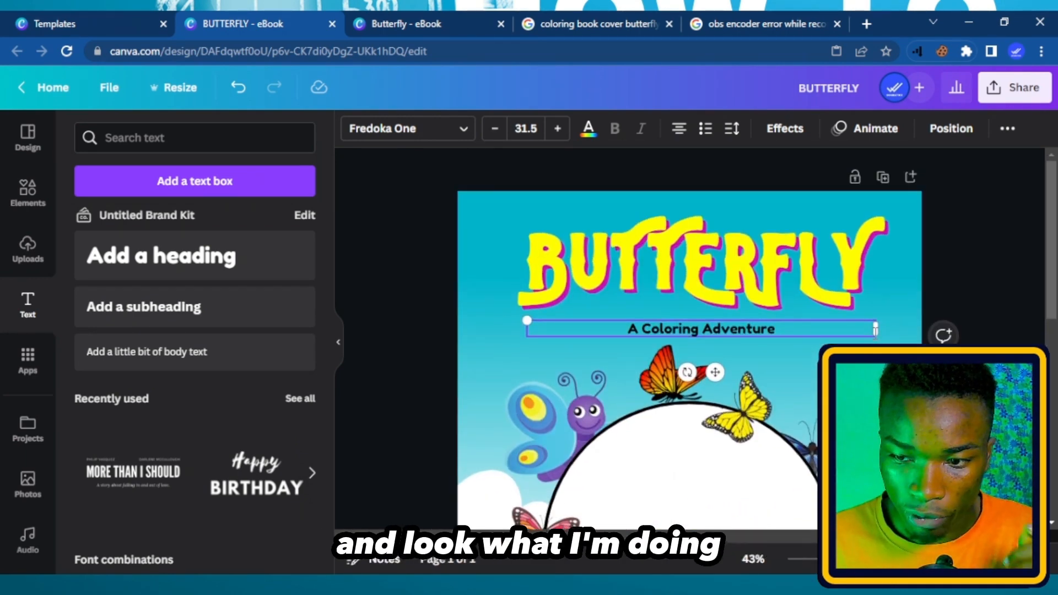
left_click_drag(879, 326, 659, 336)
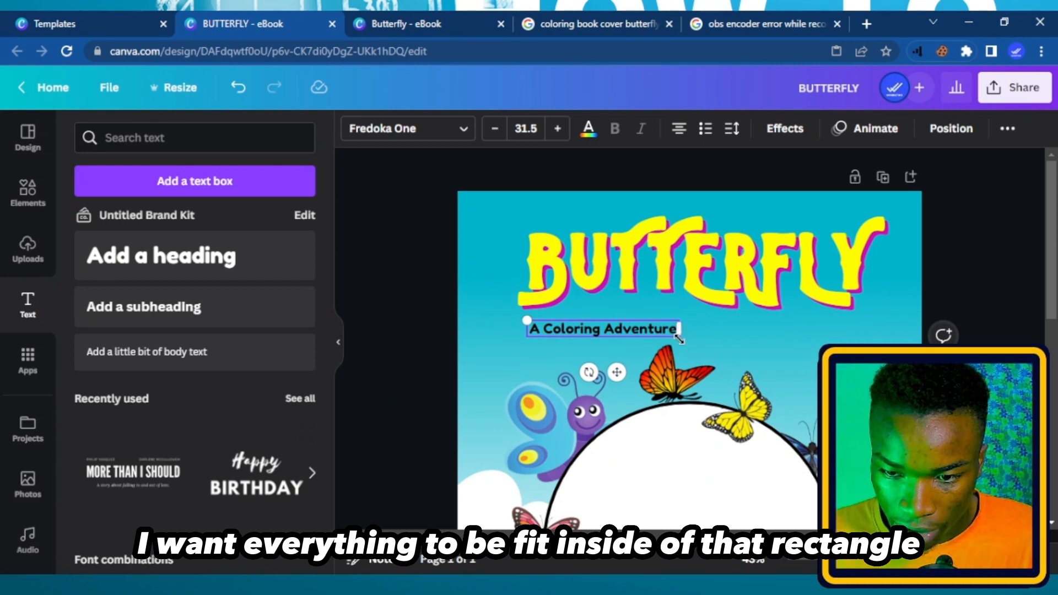
left_click_drag(679, 340, 863, 357)
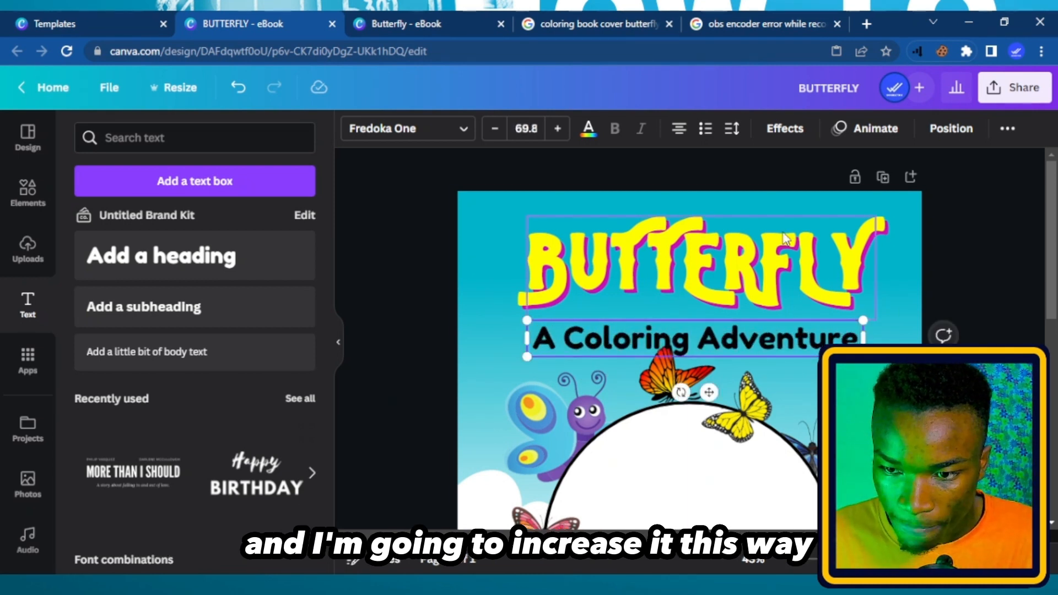
Shift the BUTTERFLY heading slightly left and move the "A Coloring Adventure" line a little further below it
left_click(763, 259)
left_click_drag(763, 259, 763, 243)
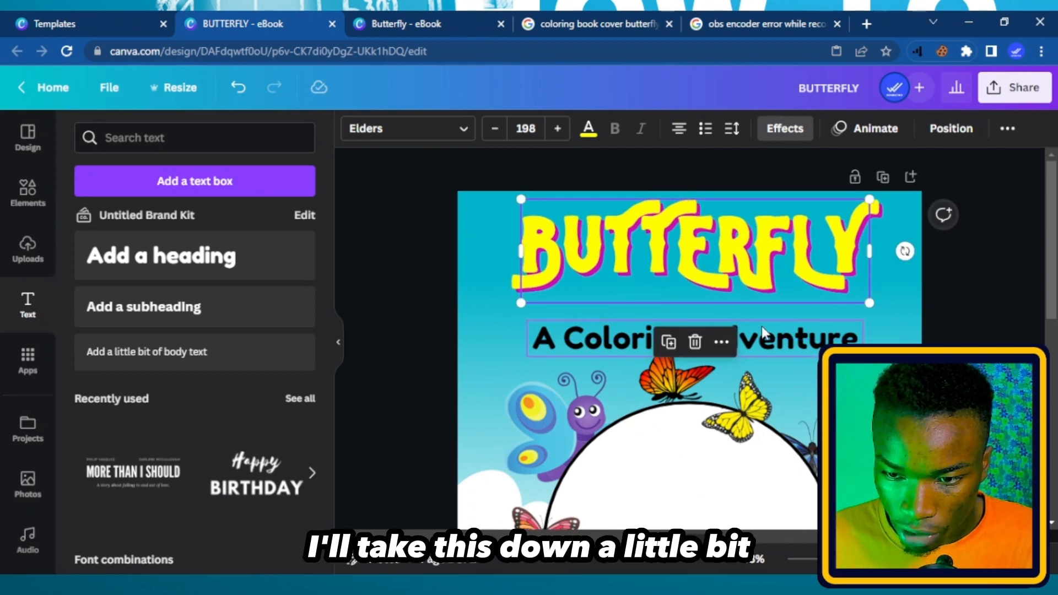
left_click_drag(771, 264, 771, 281)
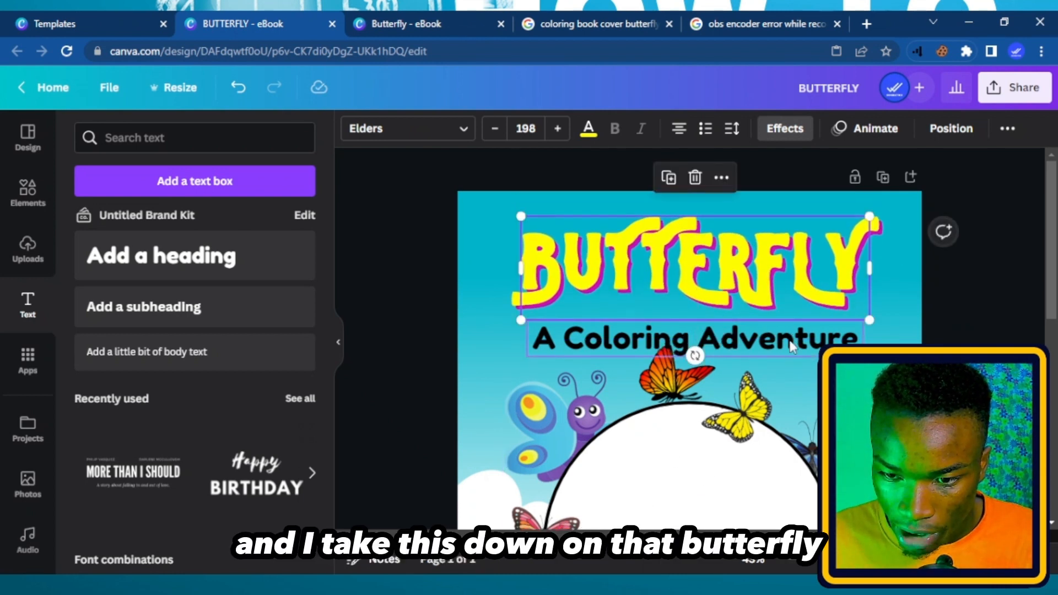
left_click_drag(792, 333, 789, 353)
left_click(1030, 309)
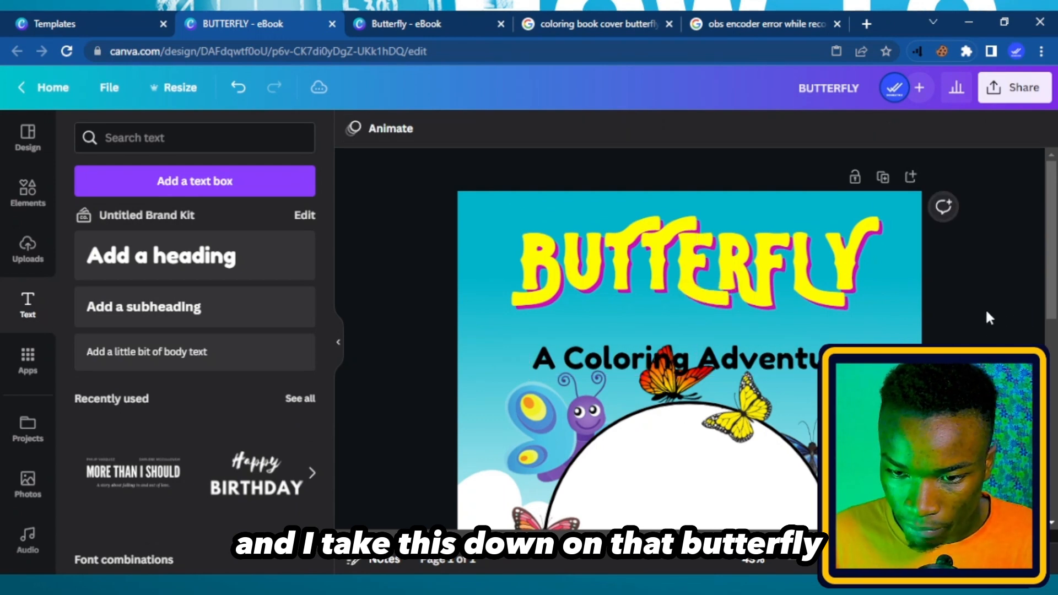
Move the grouped circle and butterflies down so they clear the "A Coloring Adventure" line
scroll(764, 337, "down", 3)
scroll(763, 337, "down", 2)
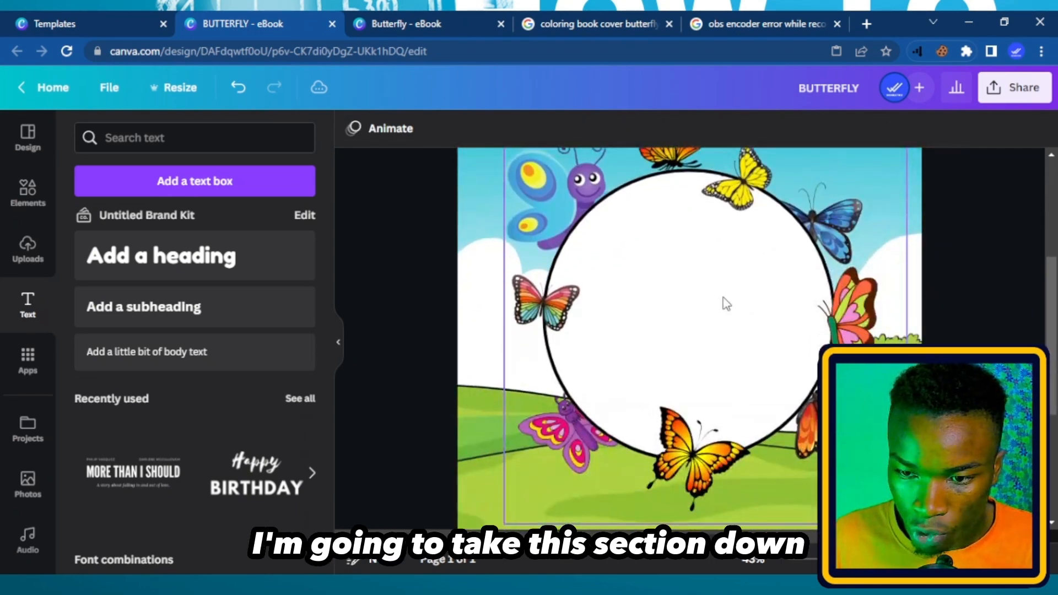
left_click(723, 314)
scroll(723, 313, "up", 1)
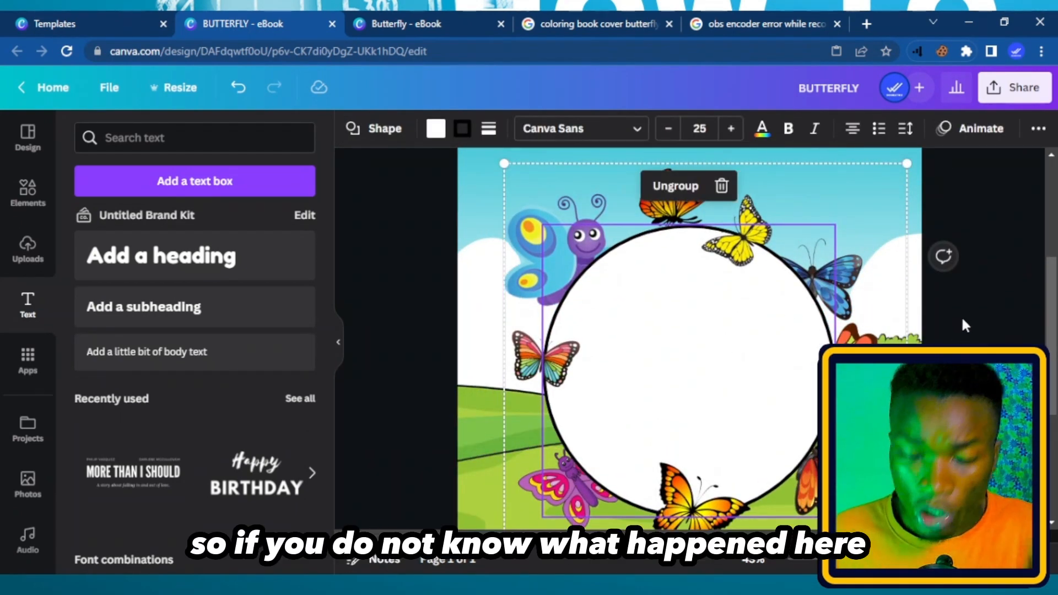
left_click(962, 249)
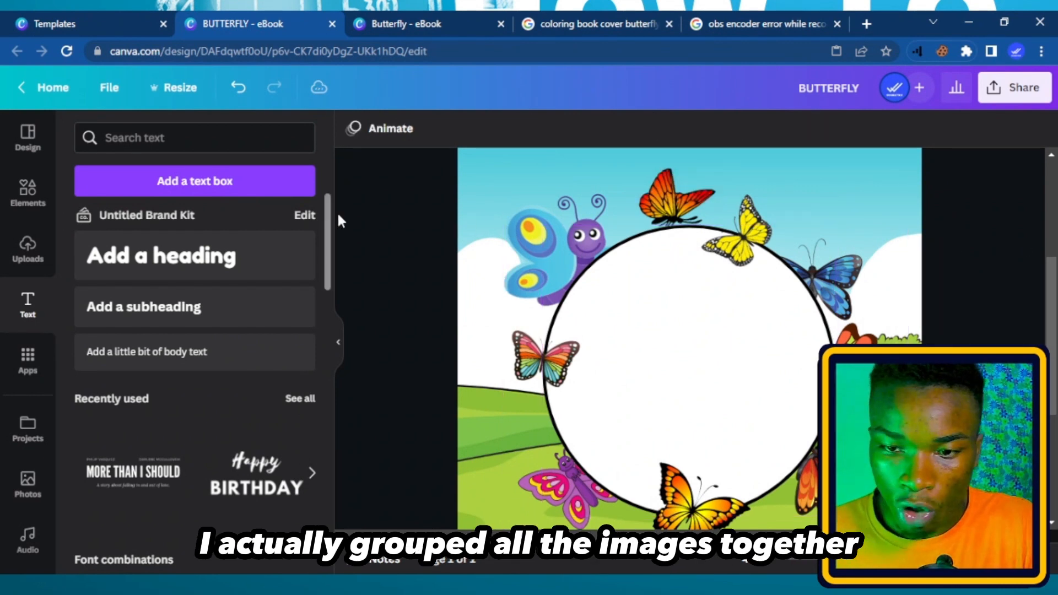
left_click_drag(369, 216, 962, 478)
key("Escape")
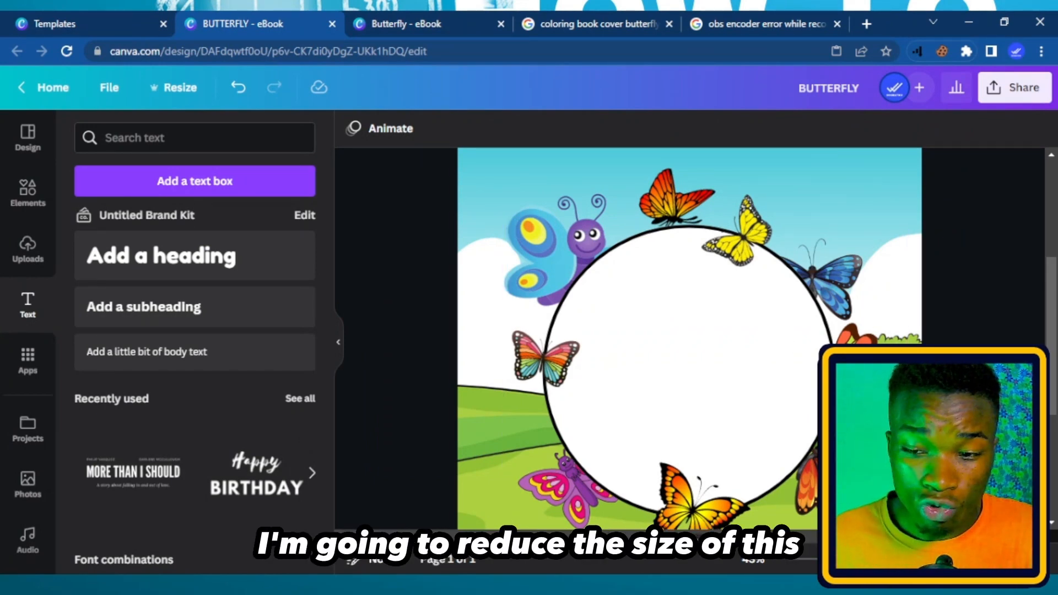
Search the text colors for pink for the "A Coloring Adventure" line
scroll(689, 339, "down", 5, "ctrl")
scroll(689, 339, "down", 3, "ctrl")
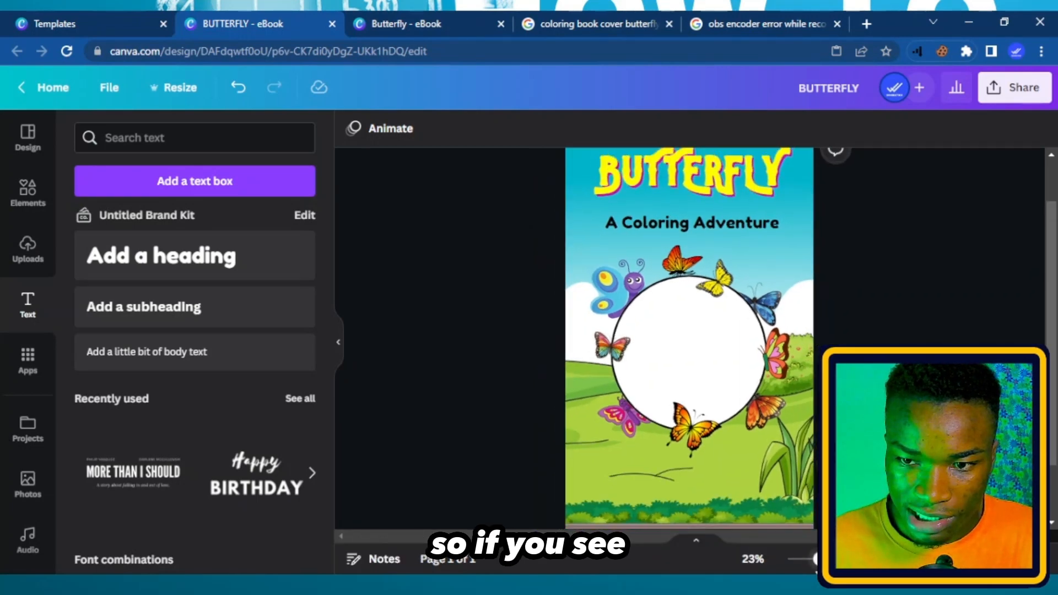
left_click(732, 187)
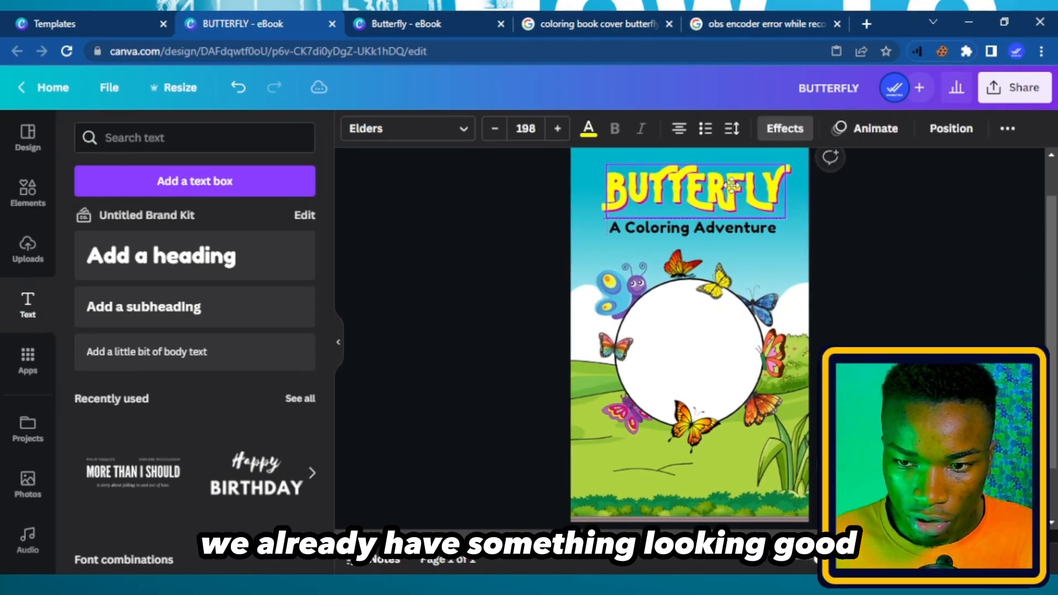
left_click(753, 238)
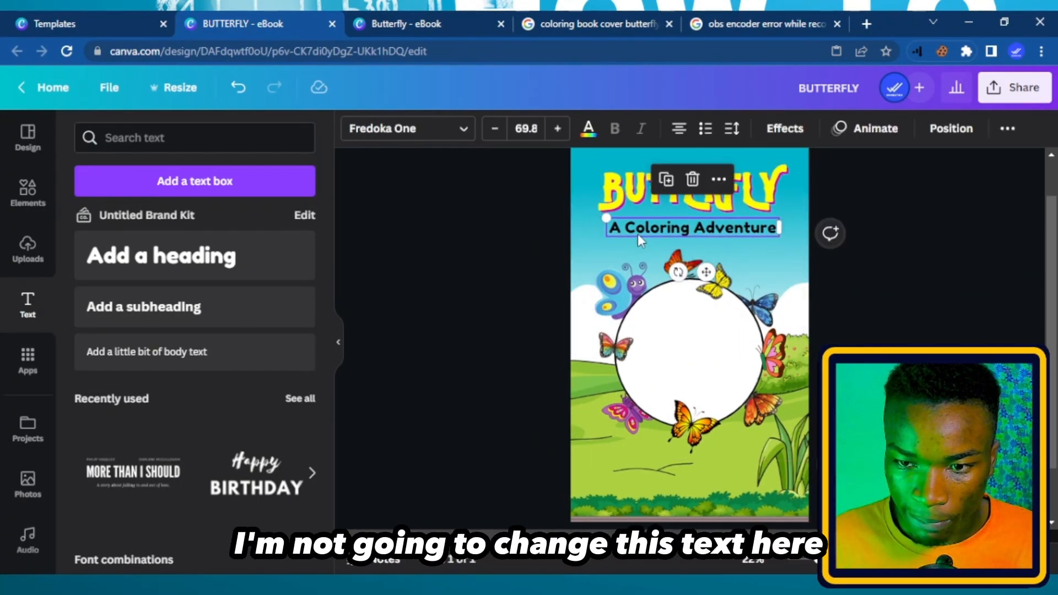
left_click(588, 128)
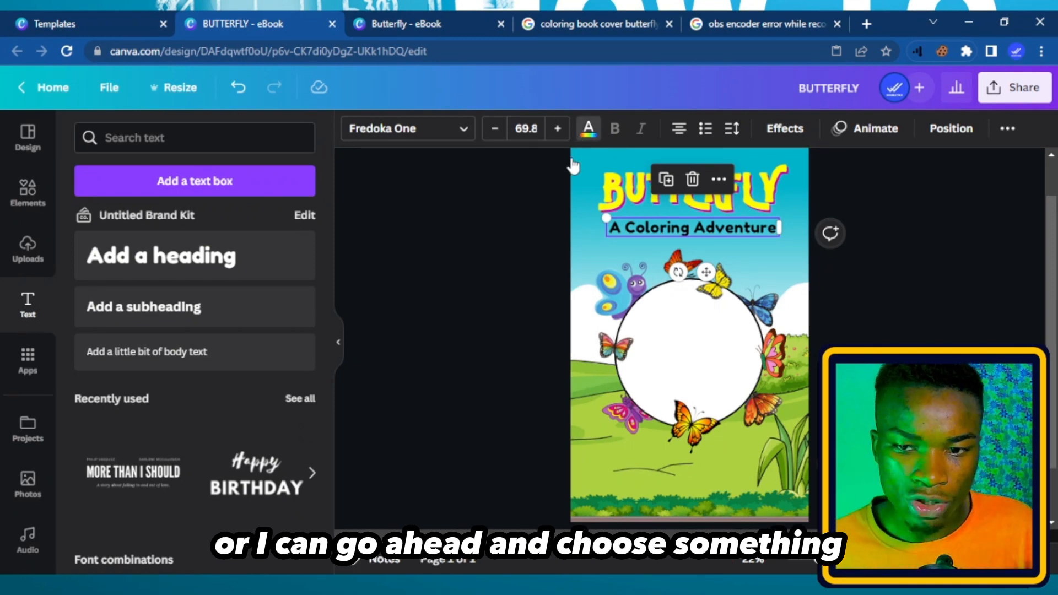
scroll(213, 307, "down", 5)
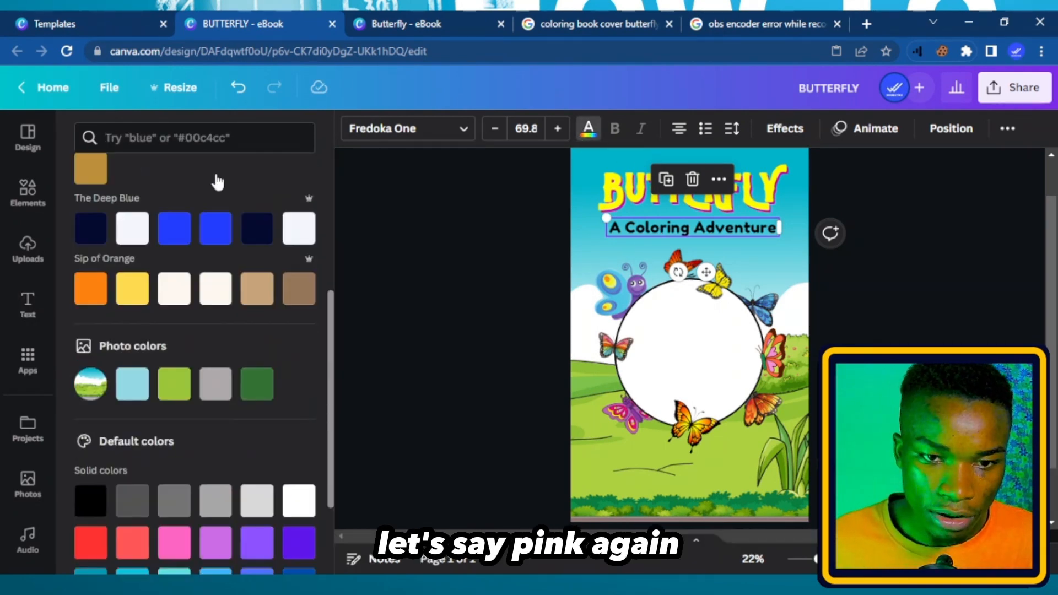
left_click(228, 143)
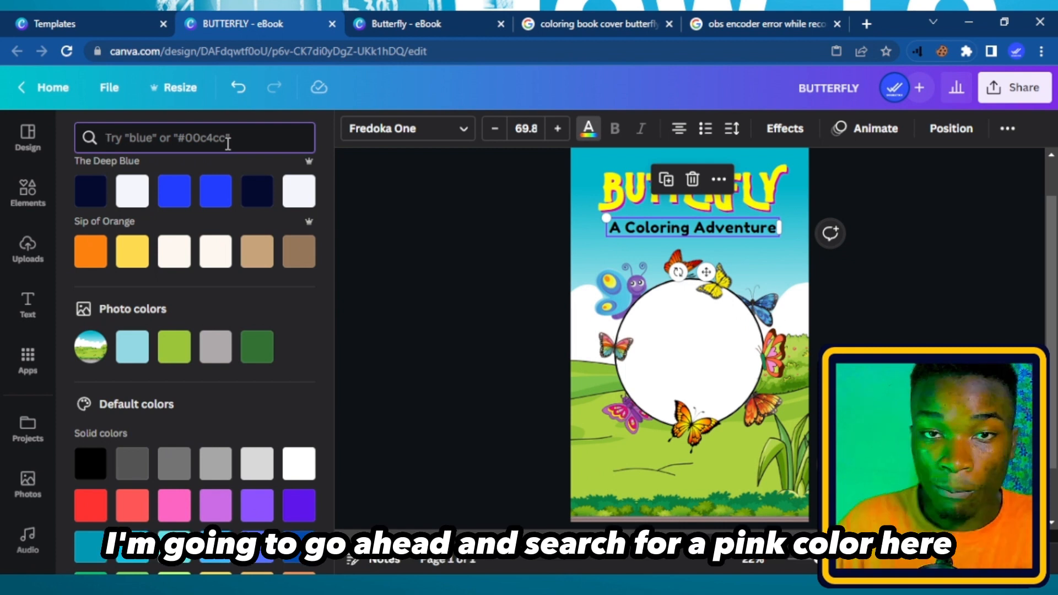
type("pink")
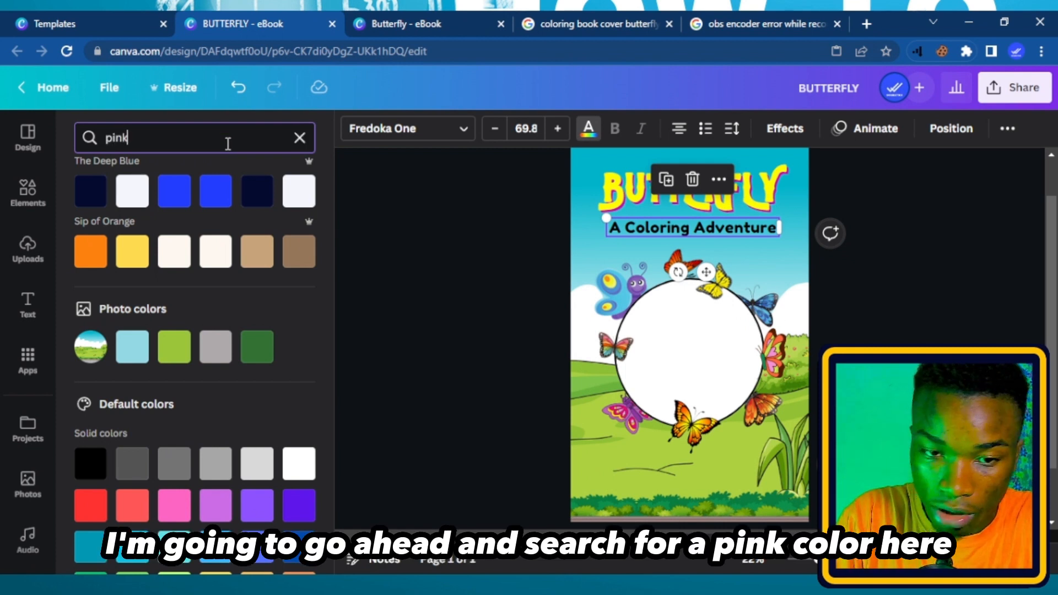
key("Return")
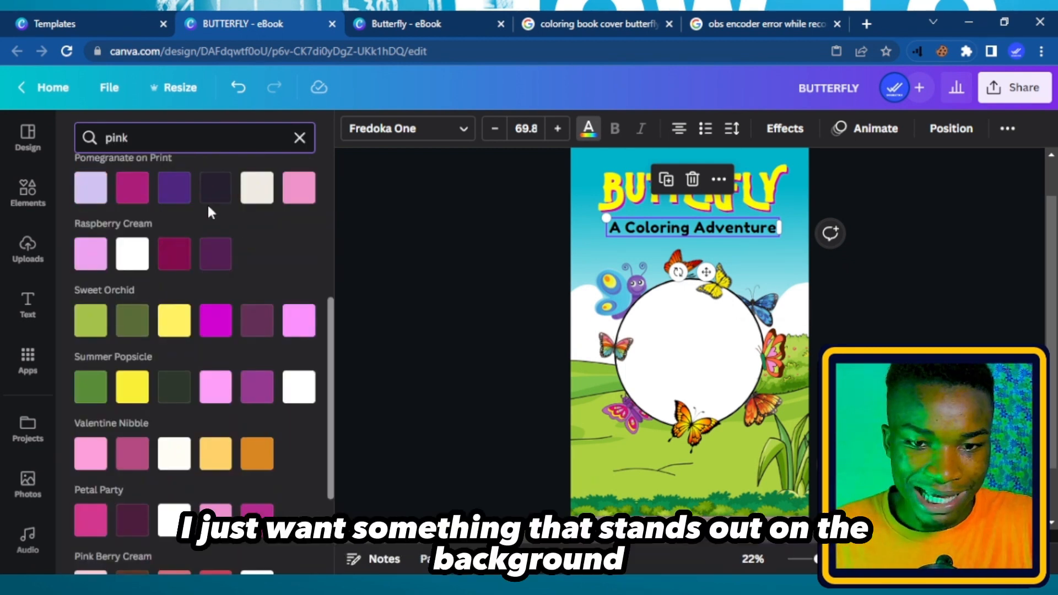
Try the Pomegranate on Print pink and Sweet Orchid magenta on the "A Coloring Adventure" line, settling on dark pink #6d123f
left_click(125, 197)
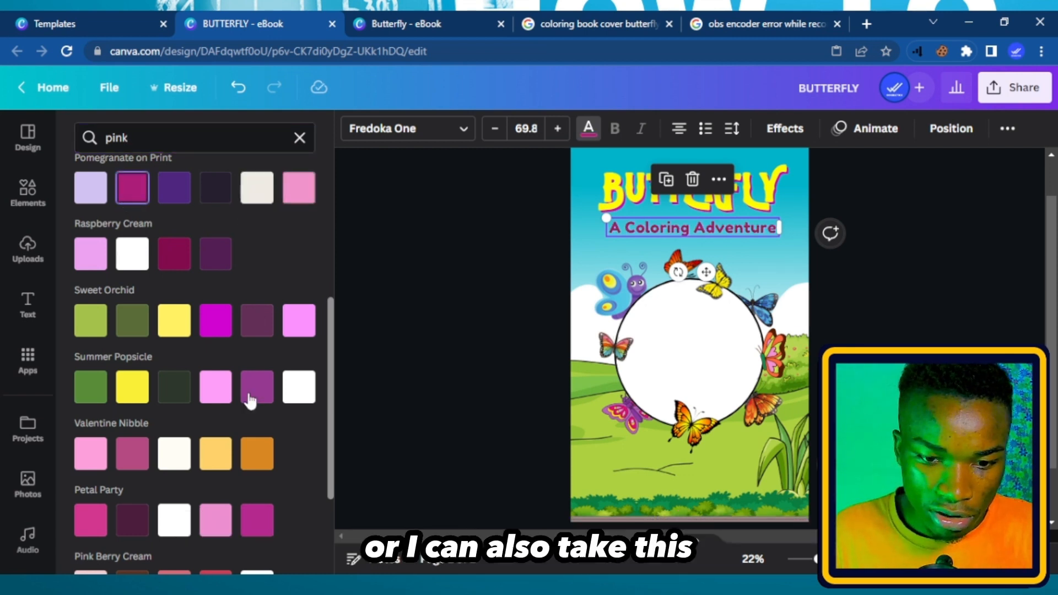
scroll(216, 332, "down", 1)
scroll(216, 332, "down", 2)
left_click(216, 247)
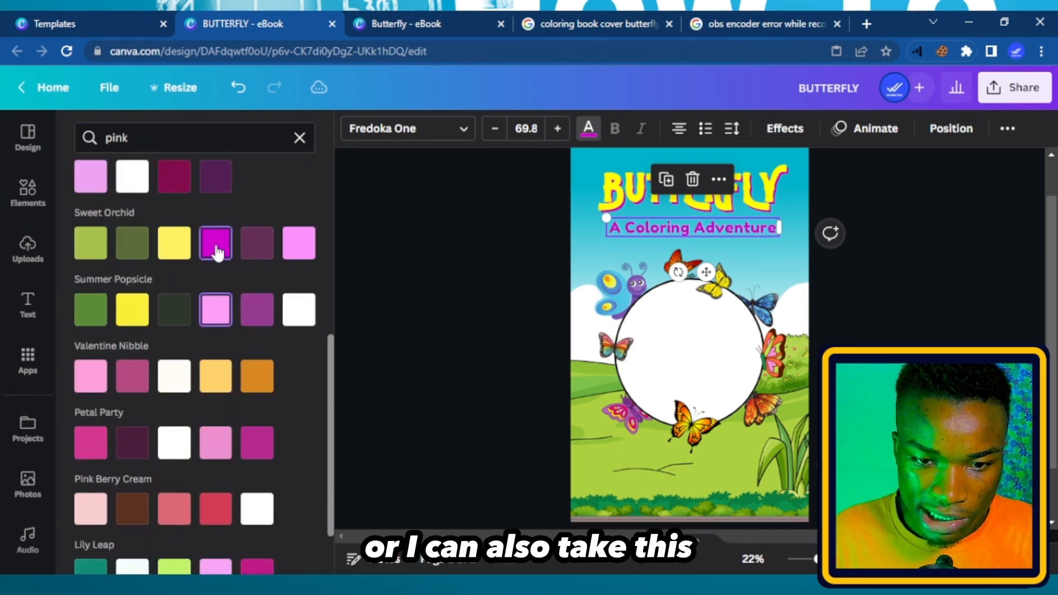
scroll(173, 212, "up", 10)
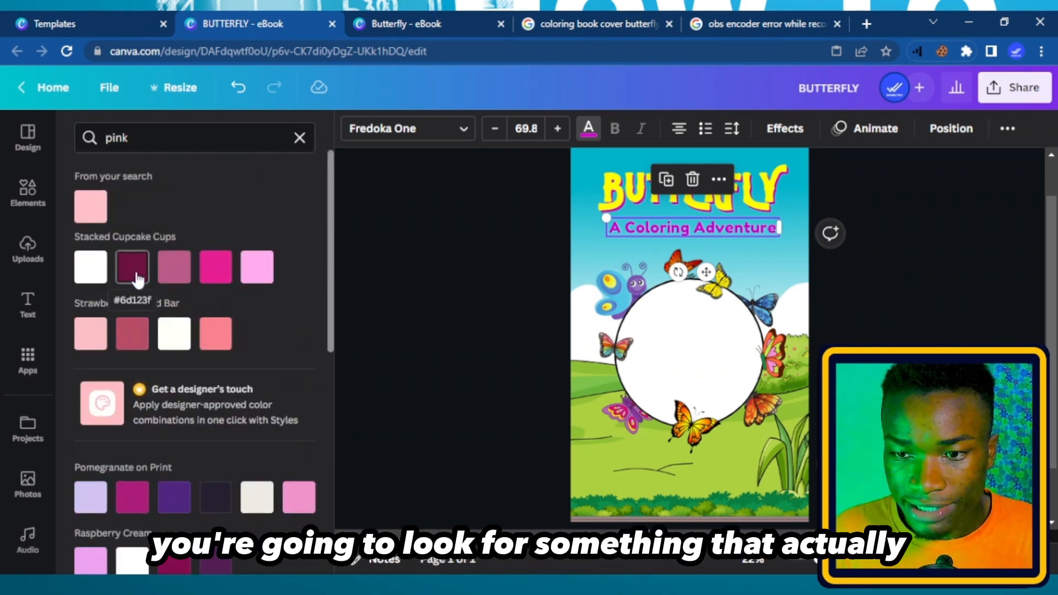
left_click(132, 269)
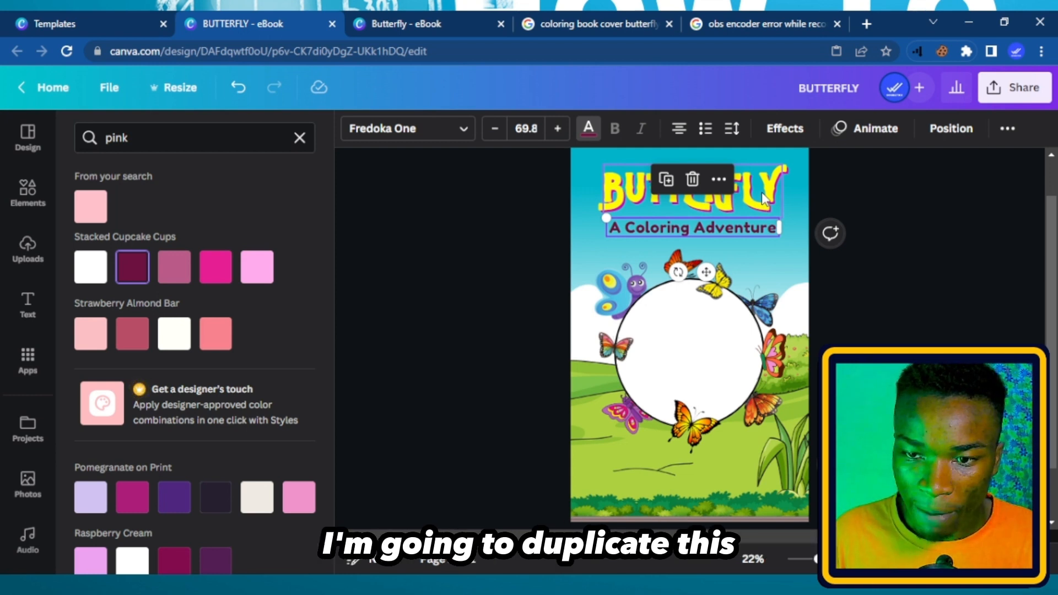
Duplicate the BUTTERFLY heading, place the copy over the central circle and change its text to COLORING BOOK
left_click(670, 193)
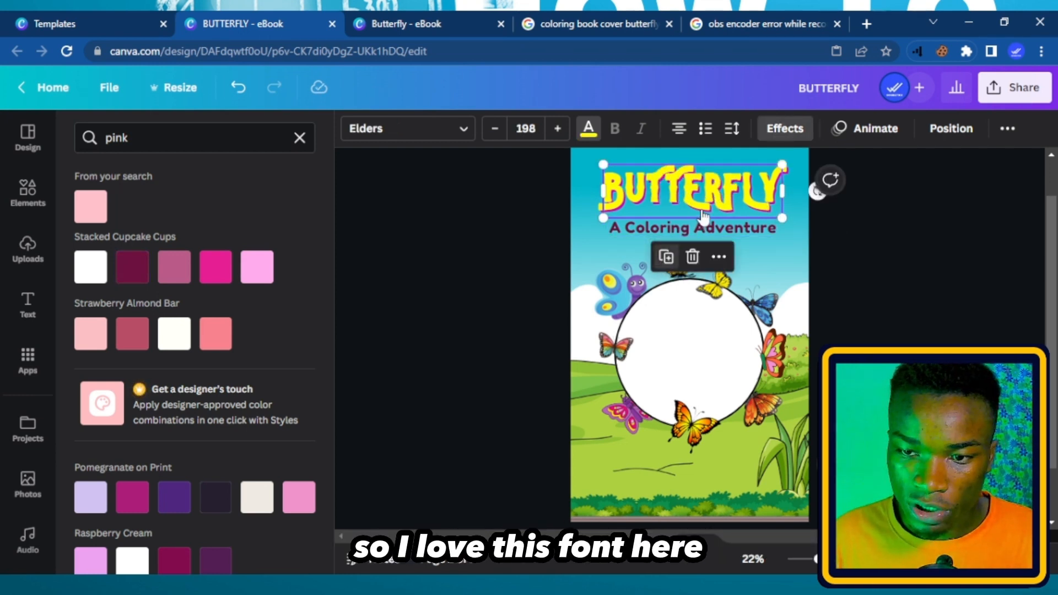
key("ctrl+d")
left_click_drag(710, 223, 706, 342)
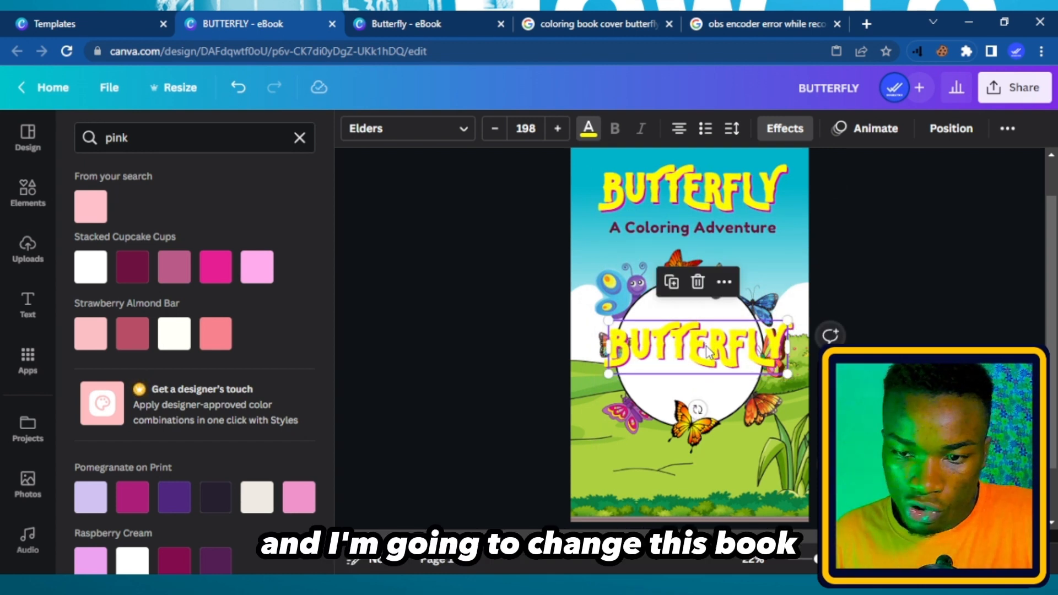
double_click(710, 352)
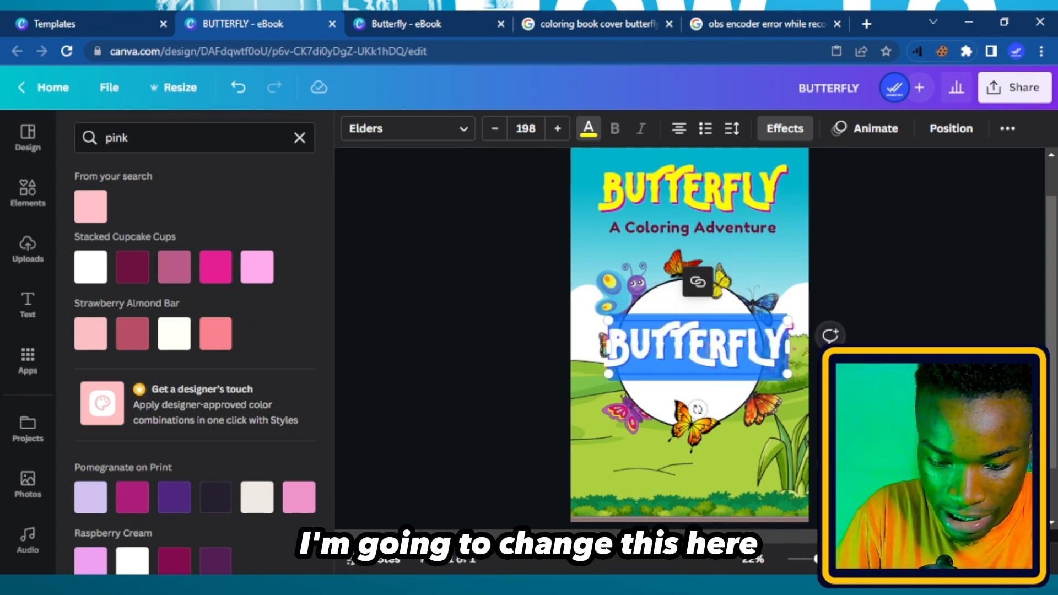
type("COLOR")
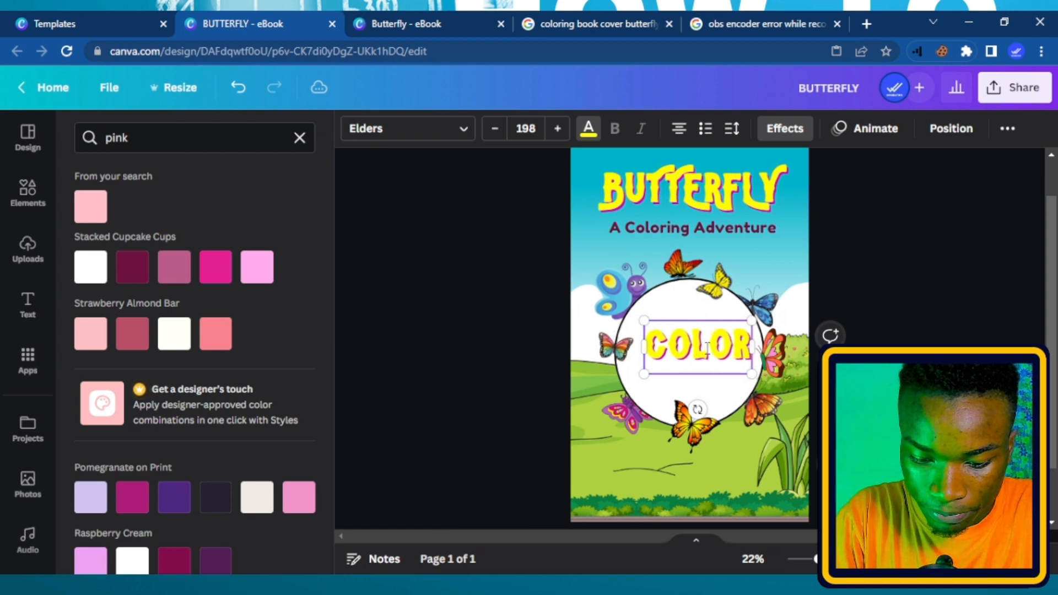
type("ING BOOK")
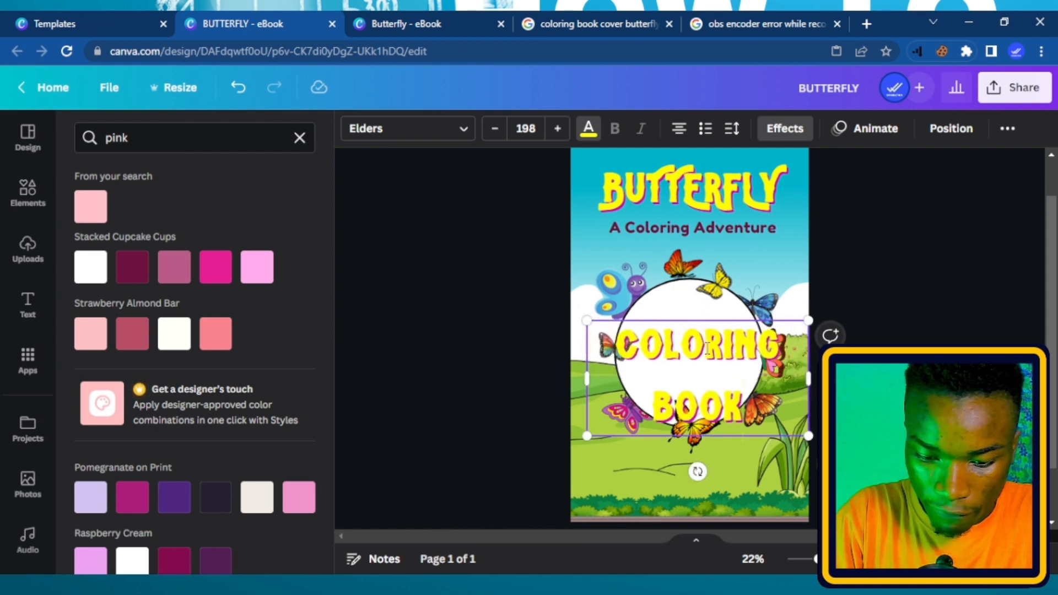
Extend the text over the central circle to read COLORING BOOK FOR KIDS
type(" FOR KI")
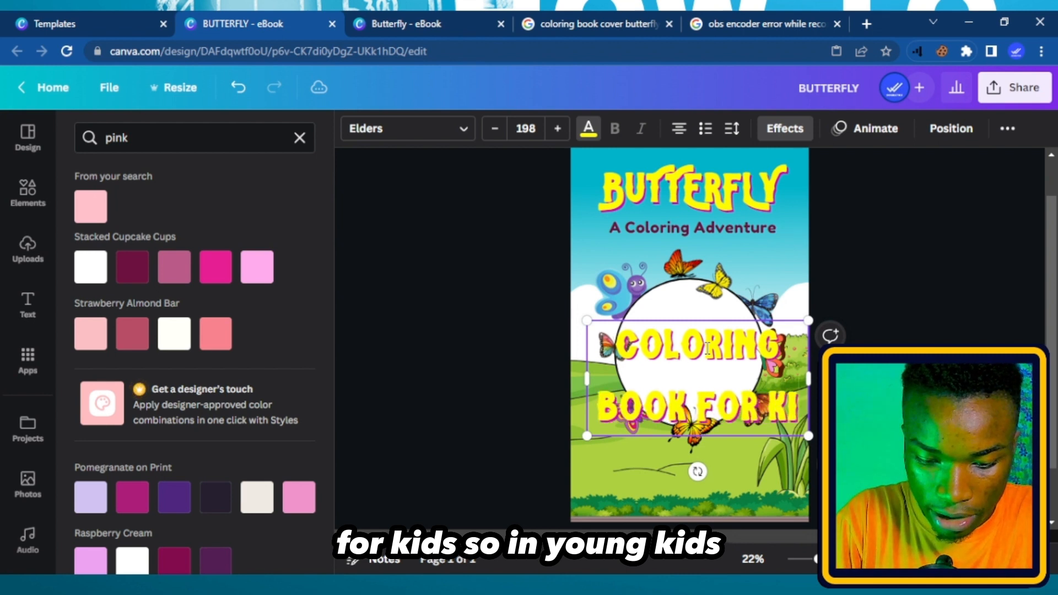
type("DS")
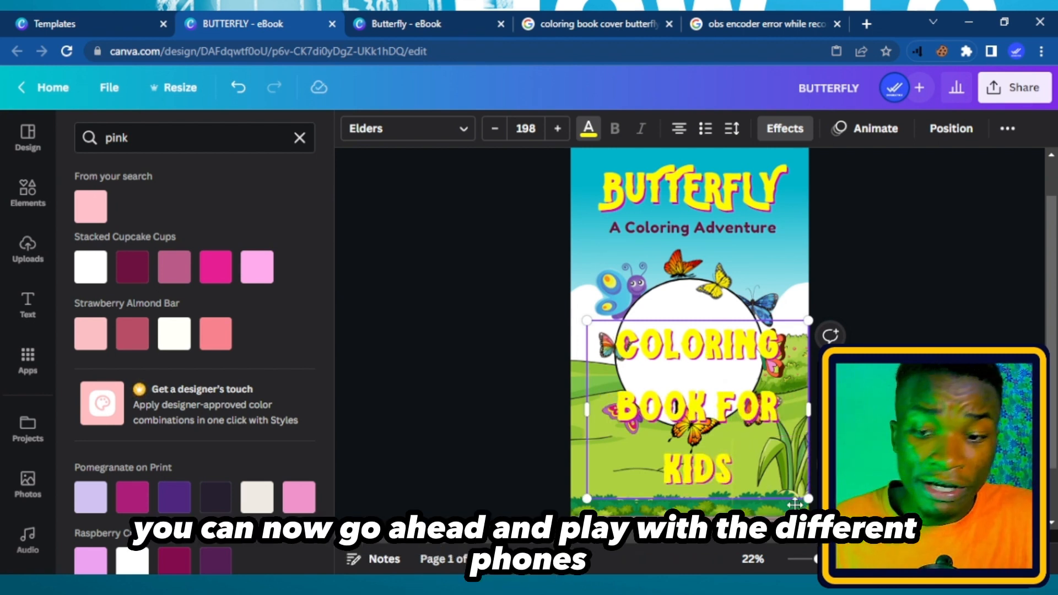
Scale the COLORING BOOK FOR KIDS text down to size 116 and center it inside the white circle
left_click_drag(795, 470, 715, 424)
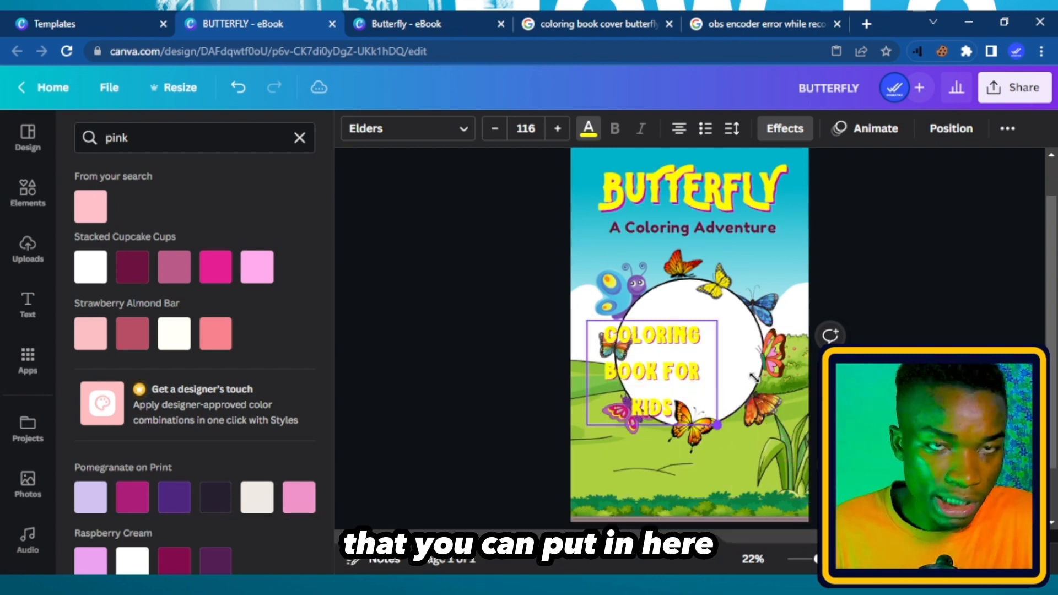
left_click(919, 340)
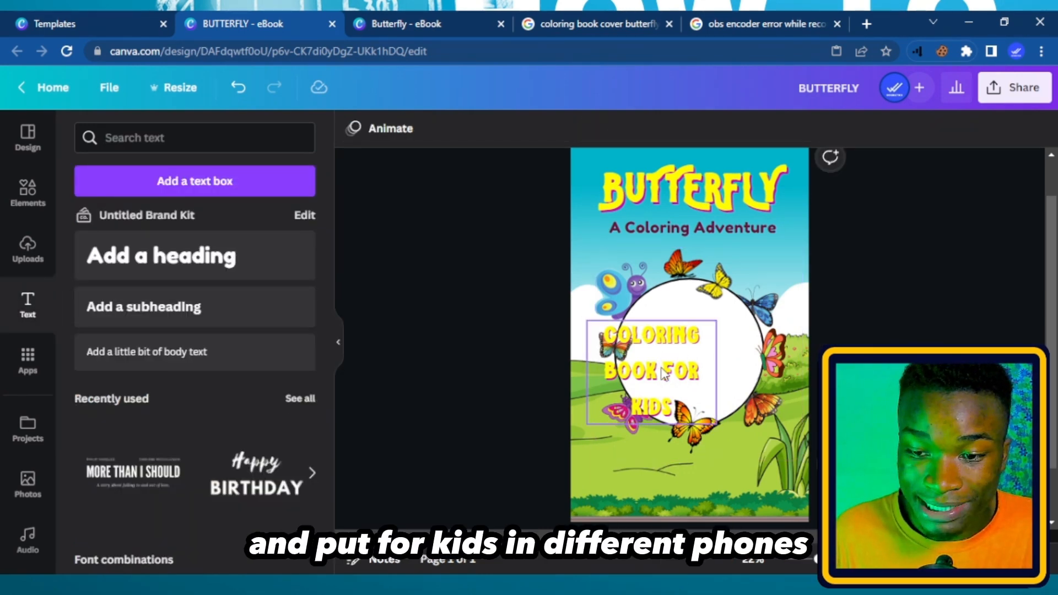
left_click_drag(664, 375, 695, 352)
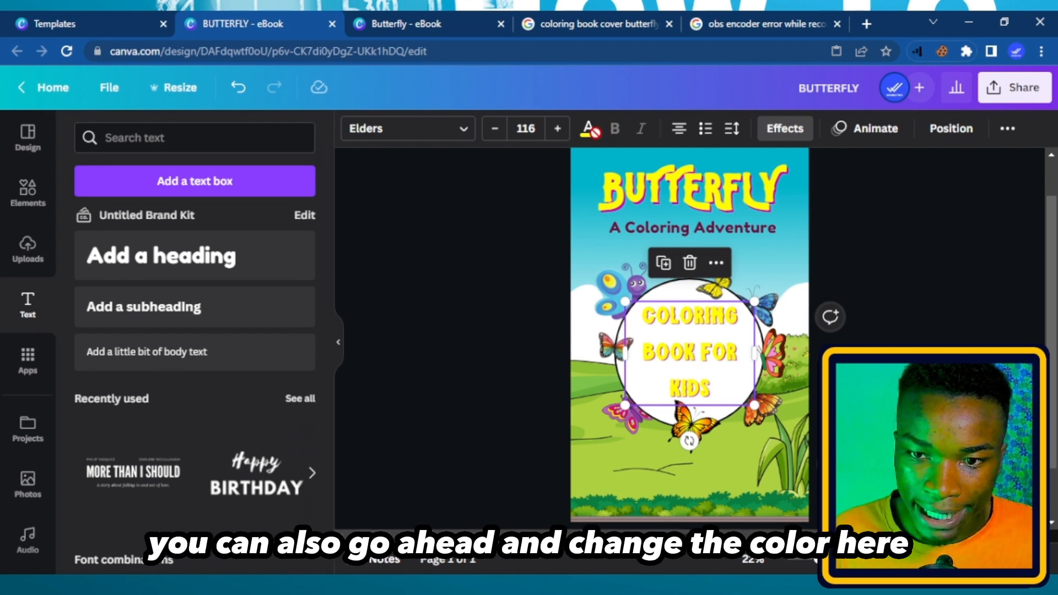
Open the circle text's color choices and compare its styling with the first cover in the prepared Butterfly design
left_click(594, 134)
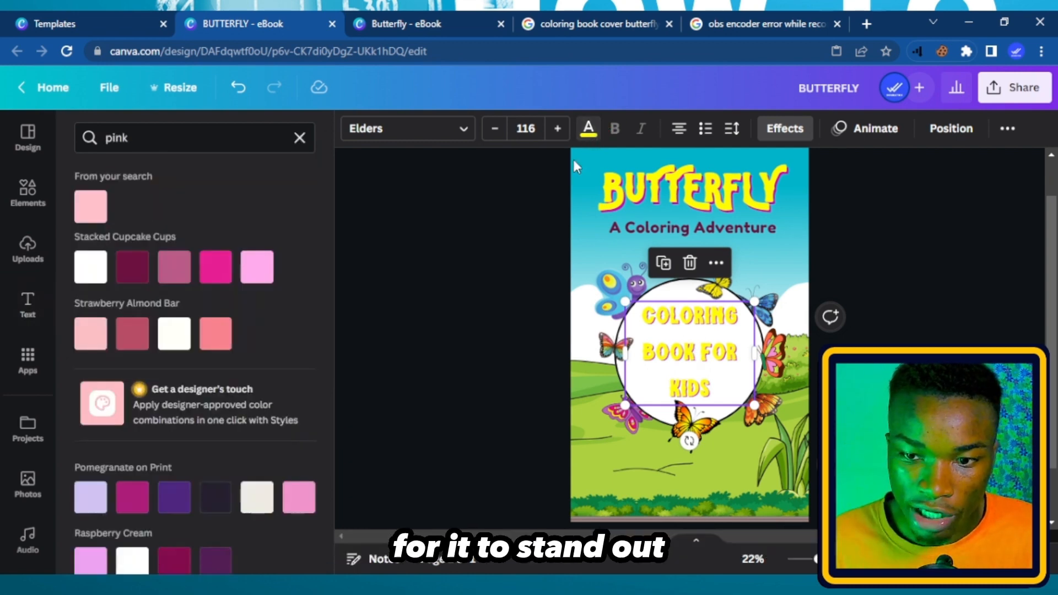
left_click(438, 25)
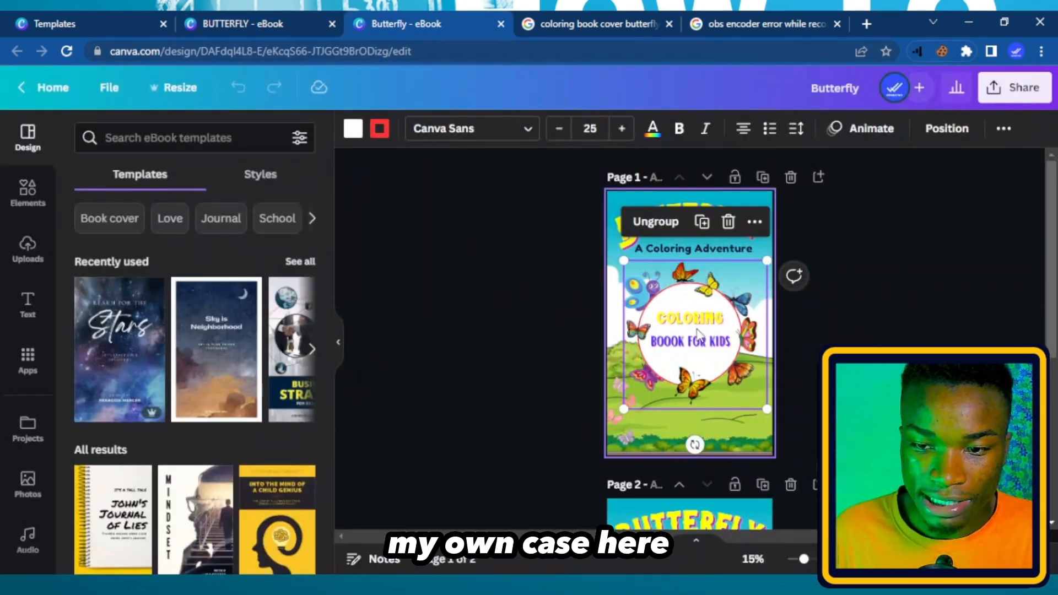
left_click_drag(804, 559, 819, 561)
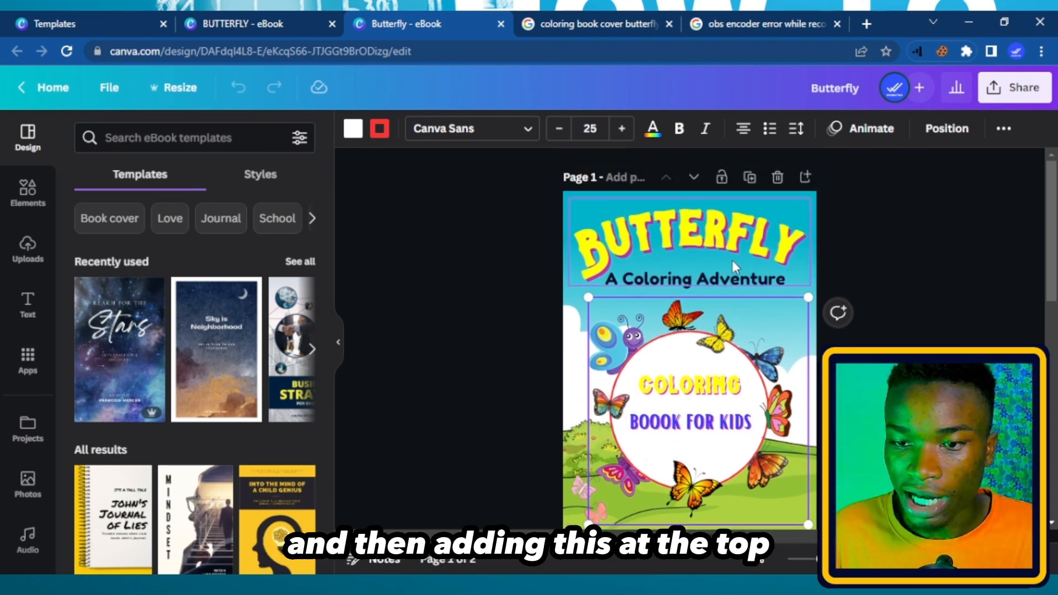
scroll(658, 234, "up", 2)
left_click(228, 26)
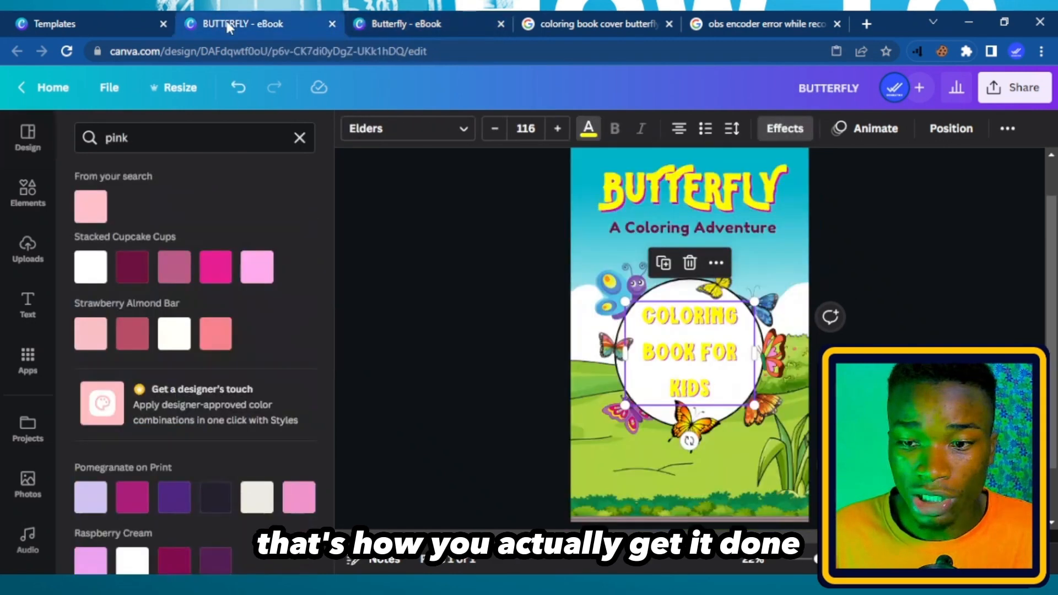
Examine the second cover page of the prepared Butterfly design as a reference for the next layout
scroll(752, 250, "down", 2)
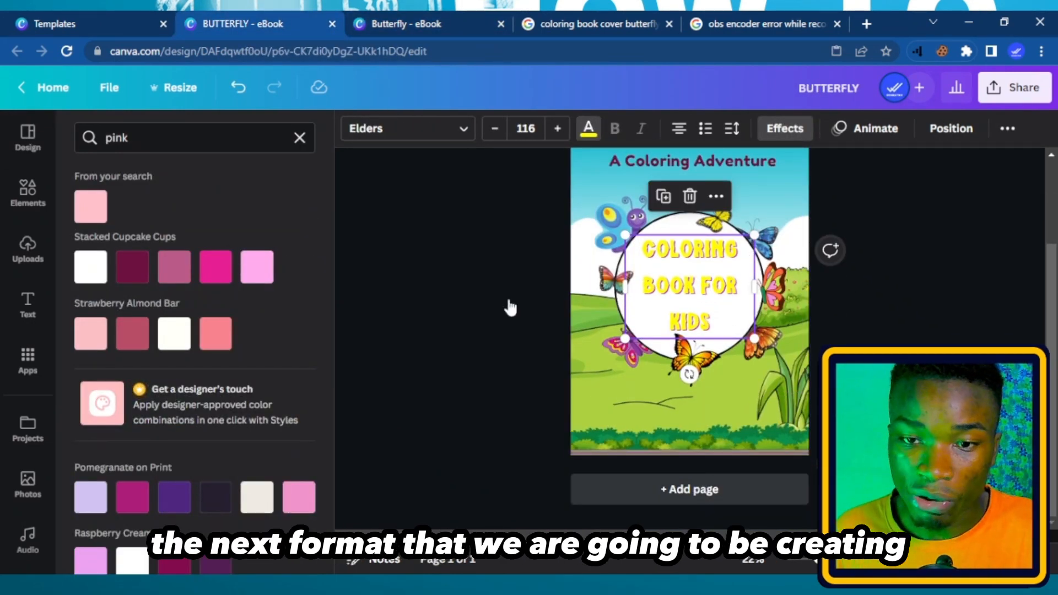
left_click(431, 28)
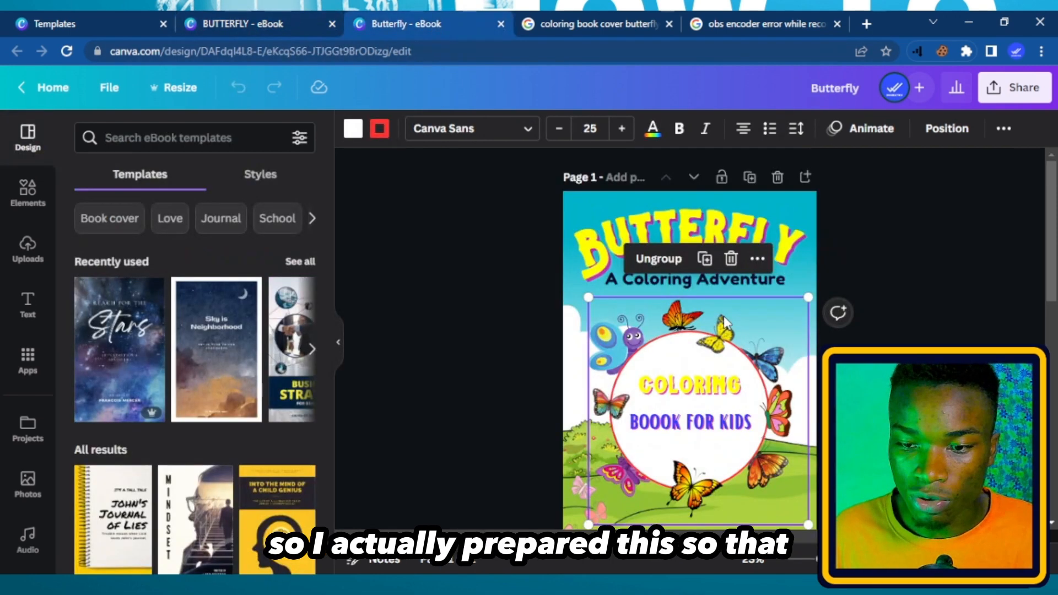
scroll(867, 270, "down", 8)
left_click(869, 266)
scroll(706, 333, "up", 3)
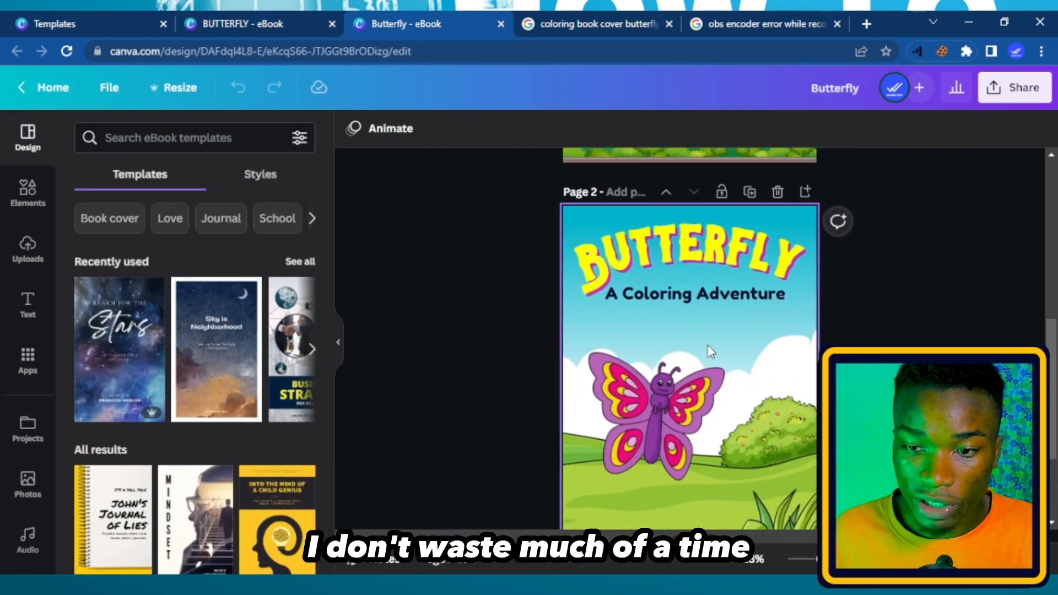
scroll(721, 345, "down", 1)
scroll(727, 350, "down", 2)
scroll(739, 347, "up", 5)
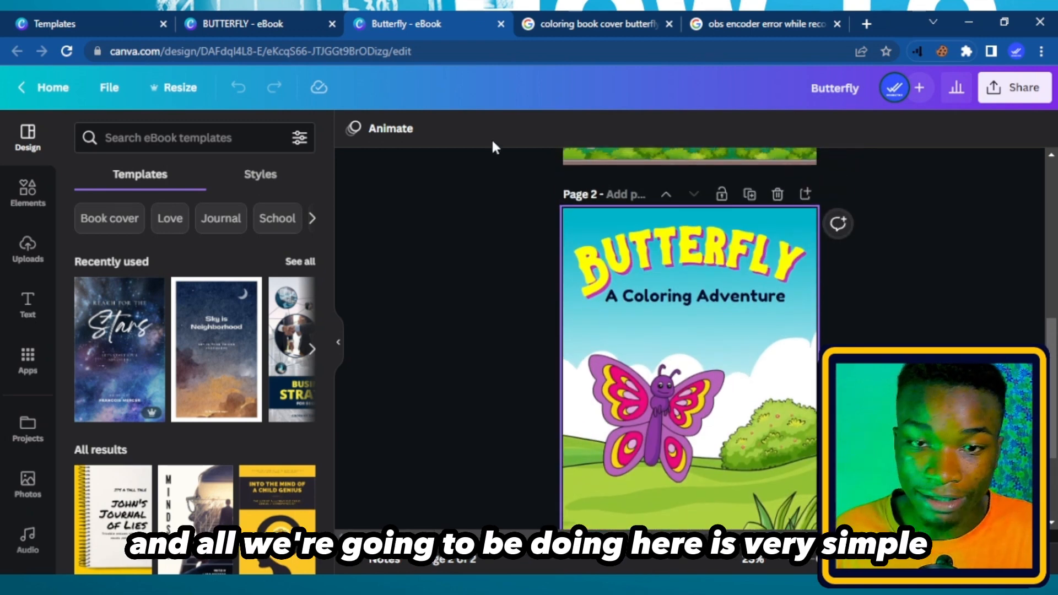
Return to the BUTTERFLY design, delete its blank second page and add a new blank page after the cover
left_click(268, 28)
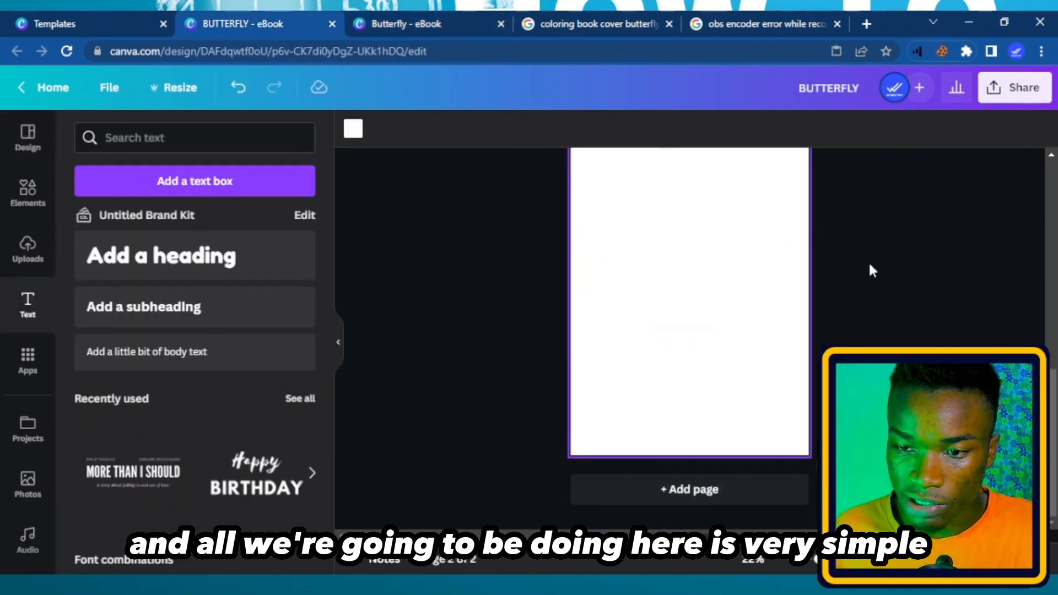
scroll(755, 312, "up", 5)
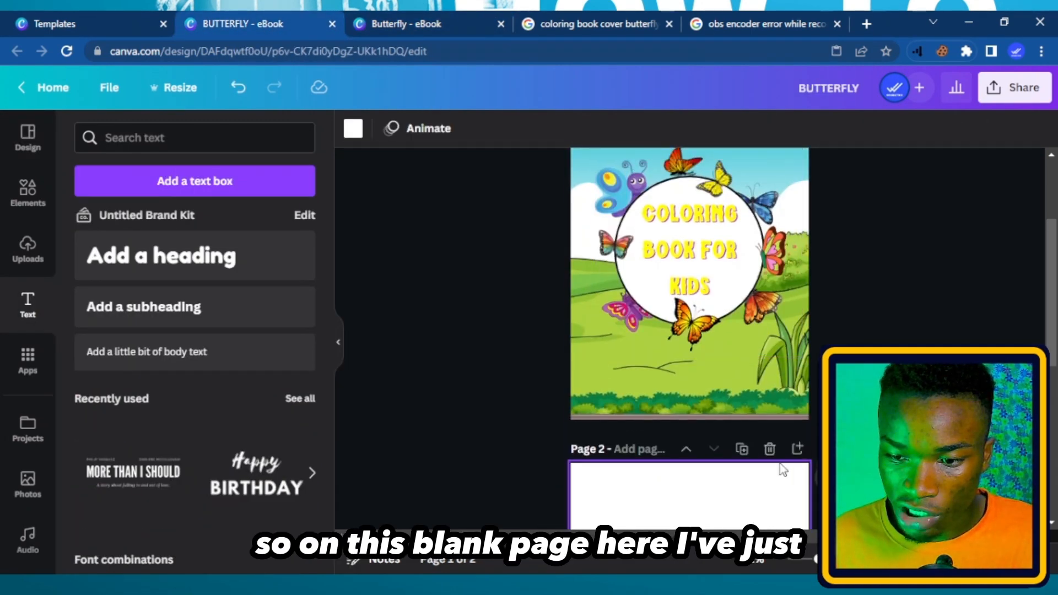
left_click(771, 449)
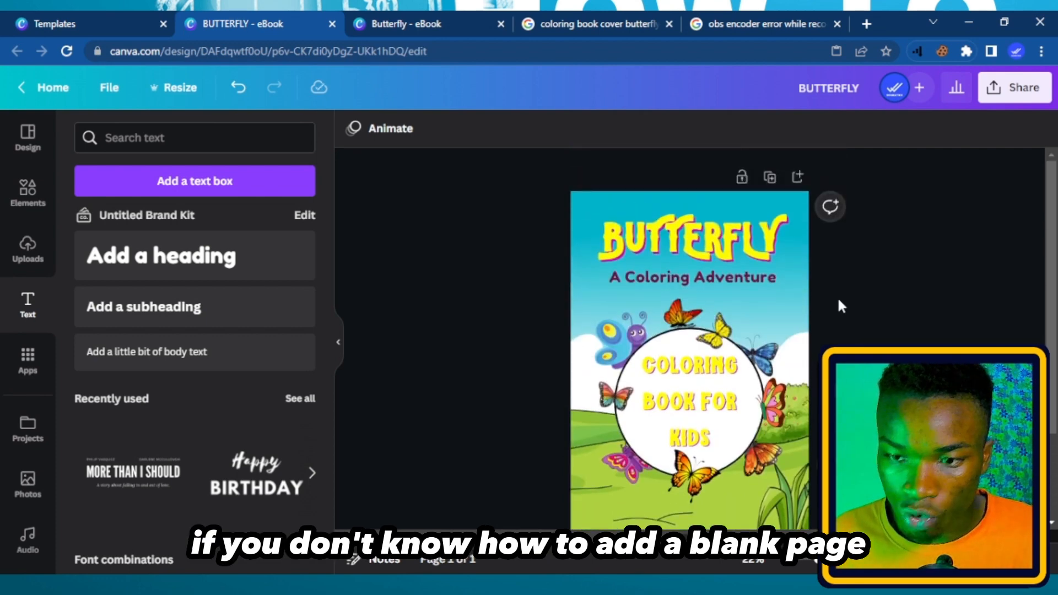
left_click(797, 177)
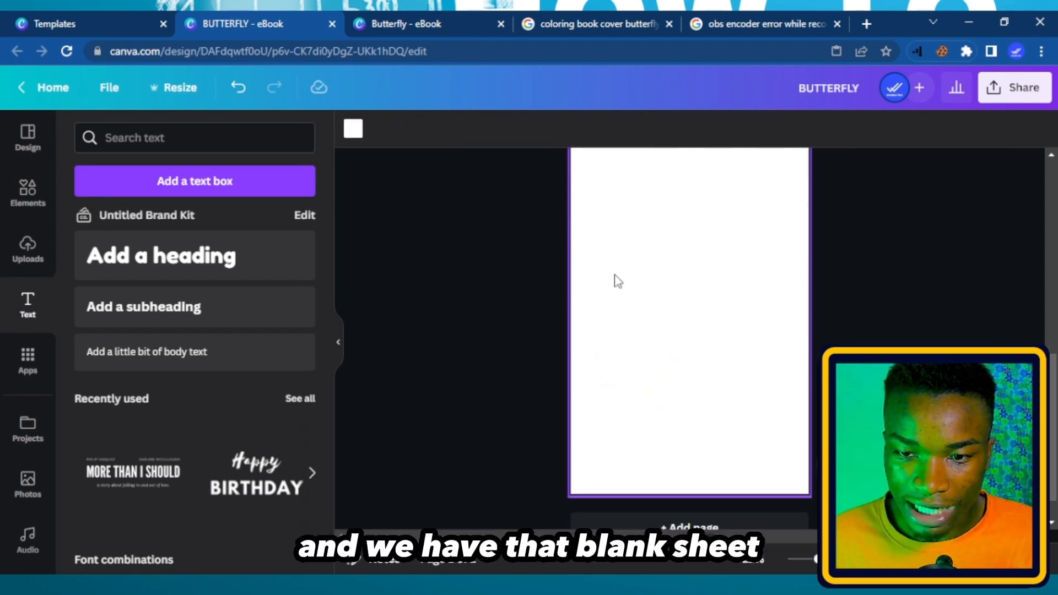
Fill the blank page with a cartoon landscape of clouds and trees from the cartoon grass field graphics and compare it with the cover
left_click(31, 201)
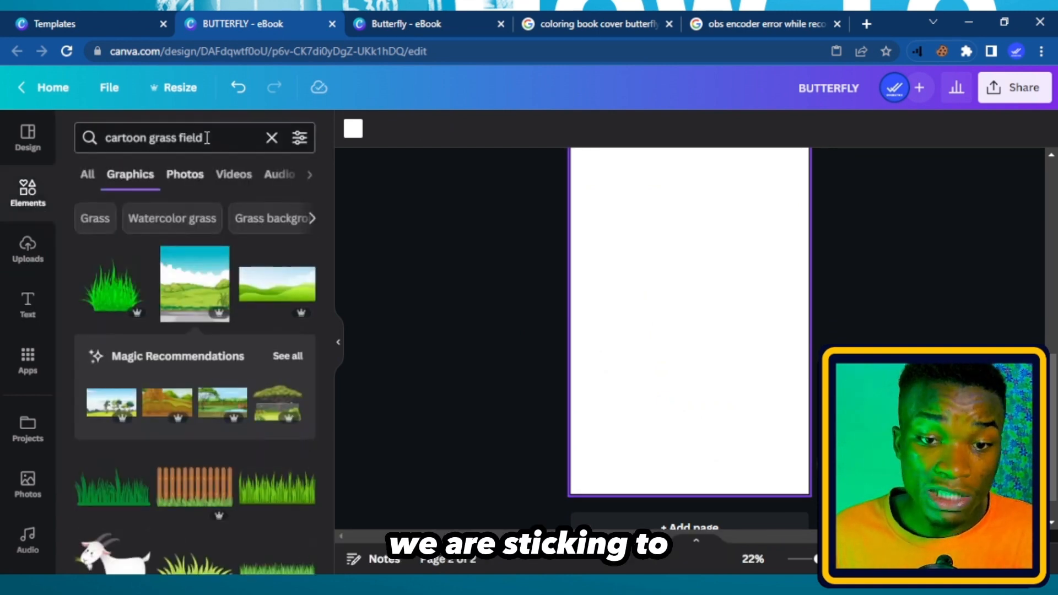
left_click(232, 140)
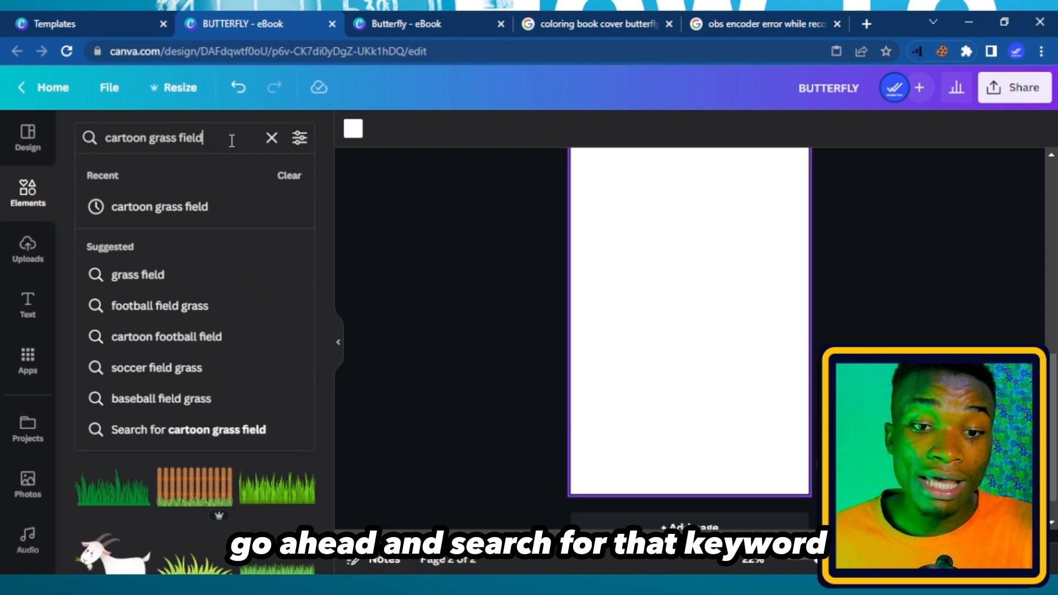
left_click(404, 190)
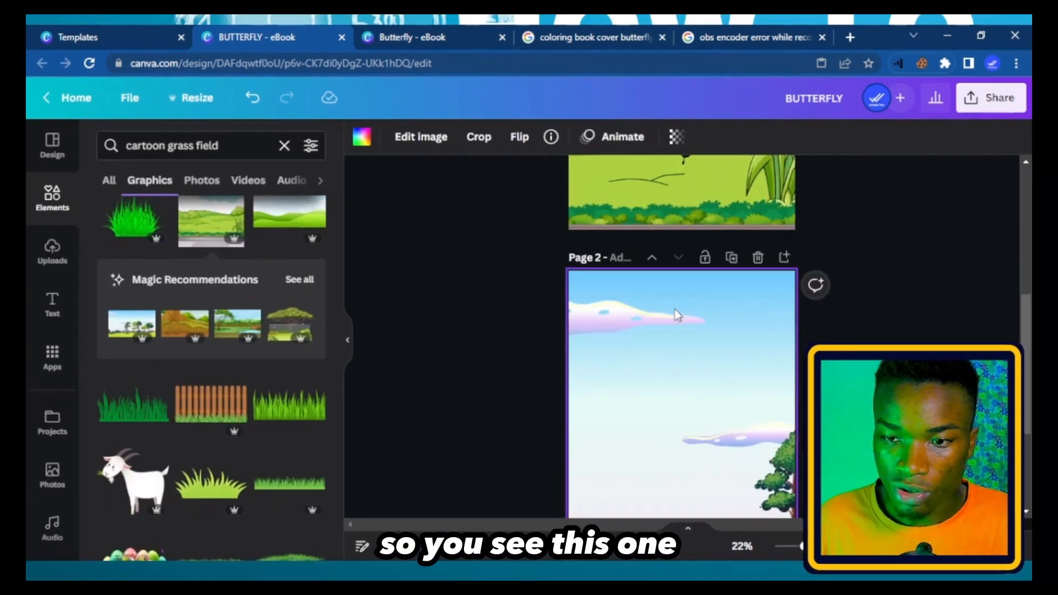
scroll(674, 309, "up", 3)
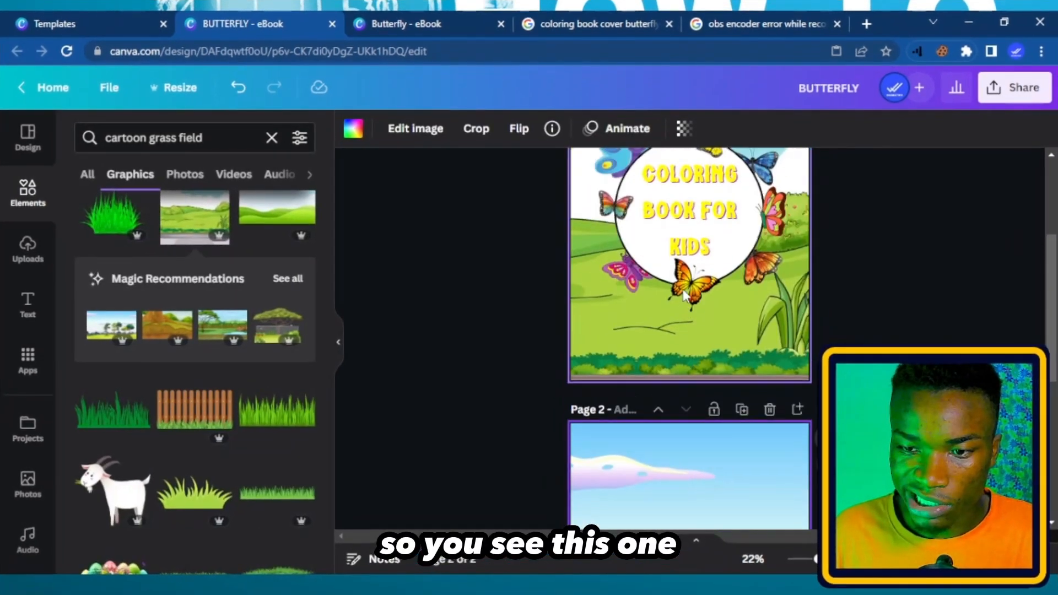
scroll(632, 450, "down", 2)
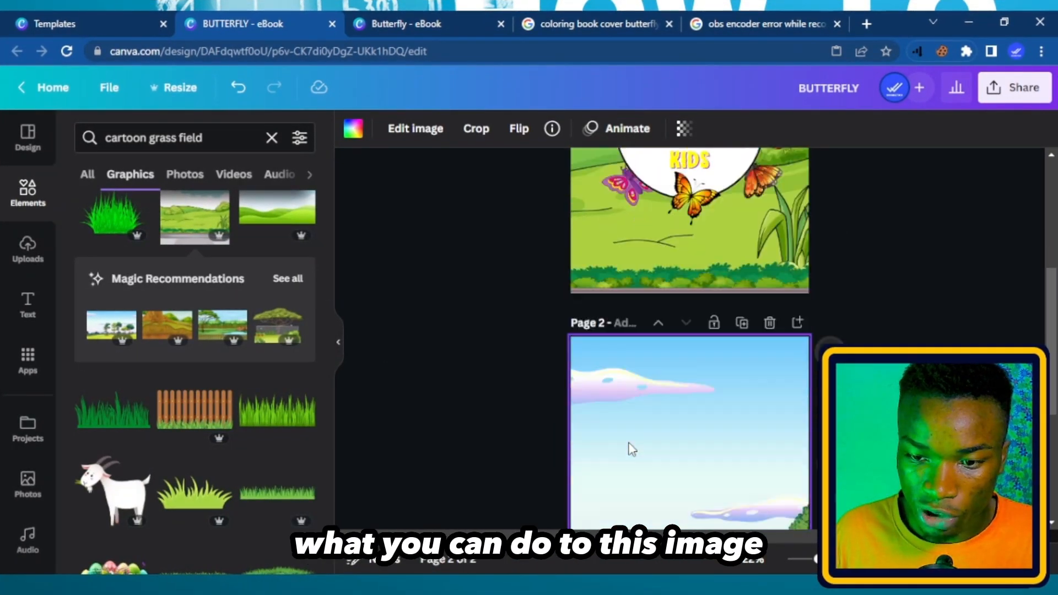
scroll(632, 450, "down", 5)
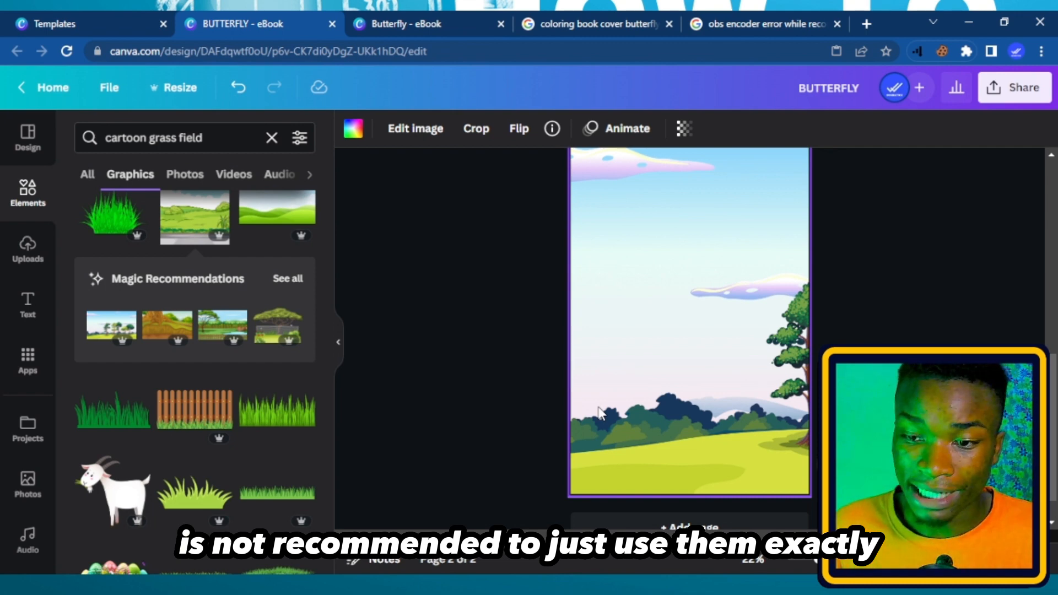
scroll(755, 349, "up", 5)
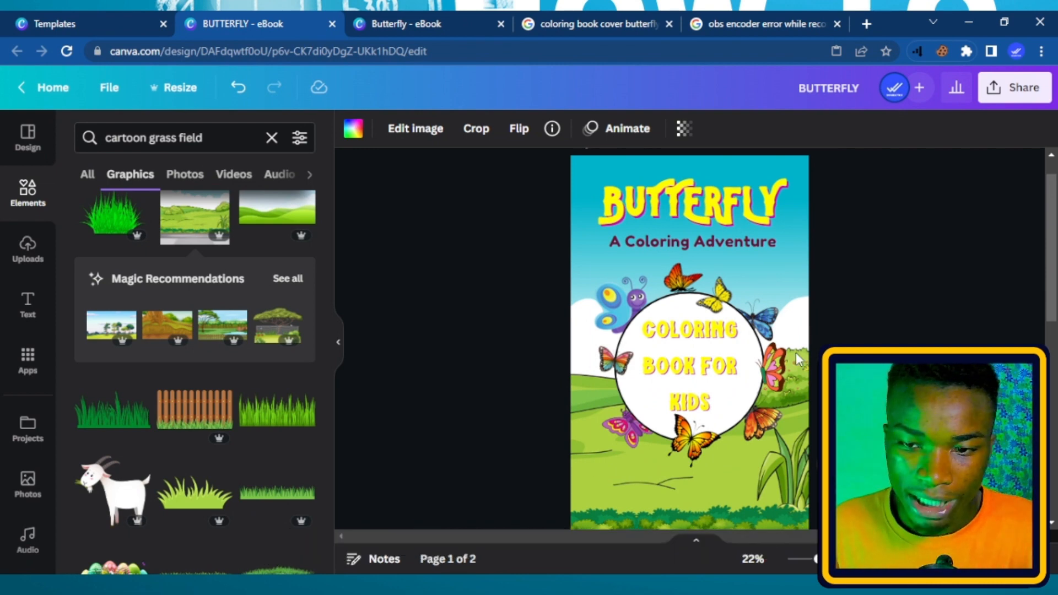
Duplicate the finished cover page
scroll(796, 352, "down", 5)
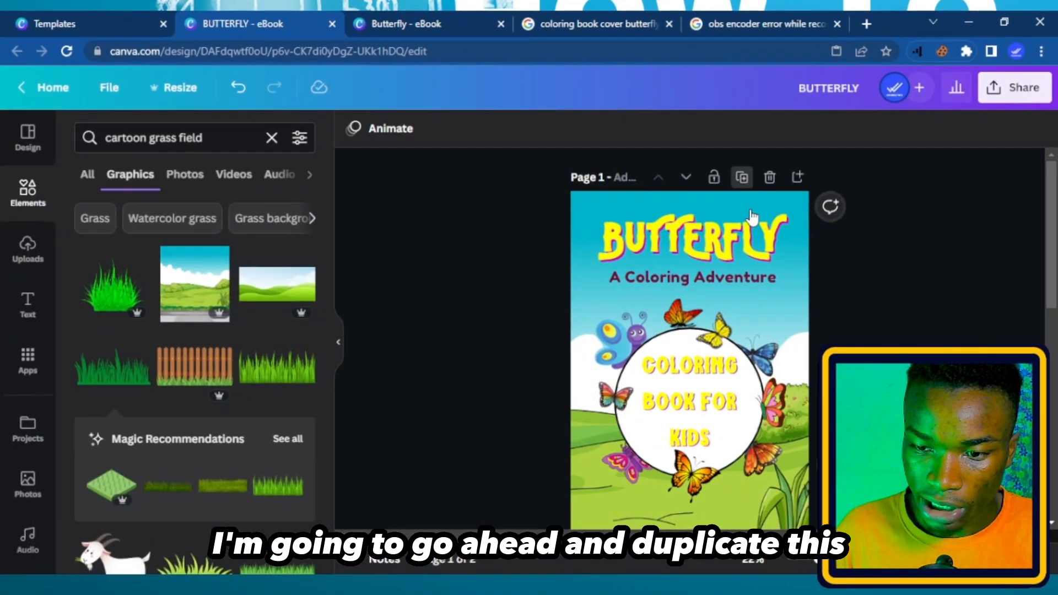
left_click(741, 177)
scroll(689, 303, "down", 2)
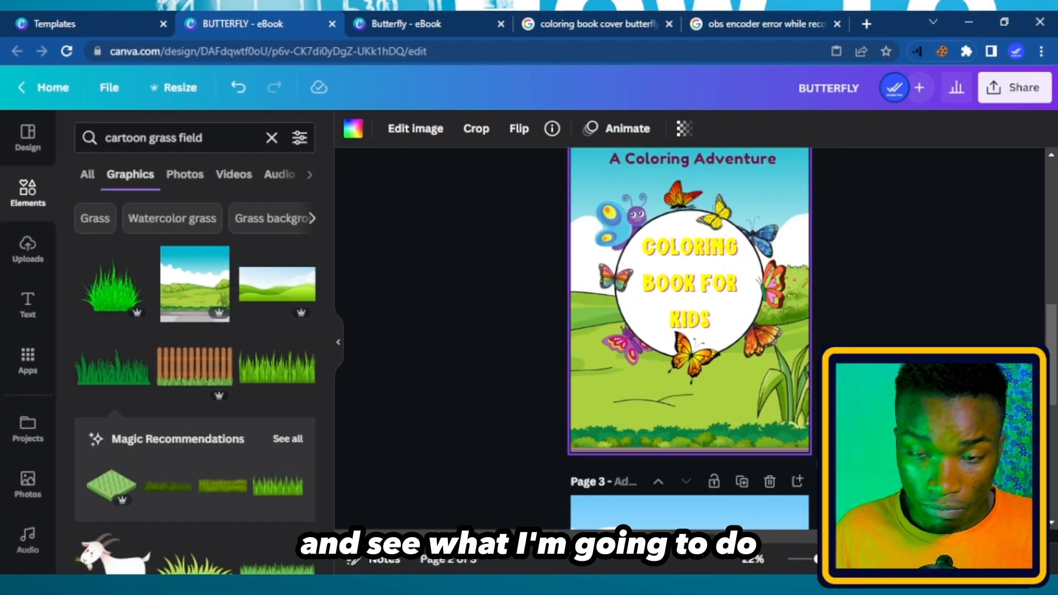
Delete the circle, its ring of butterflies and the COLORING BOOK FOR KIDS text from the duplicated cover page
scroll(689, 338, "down", 1)
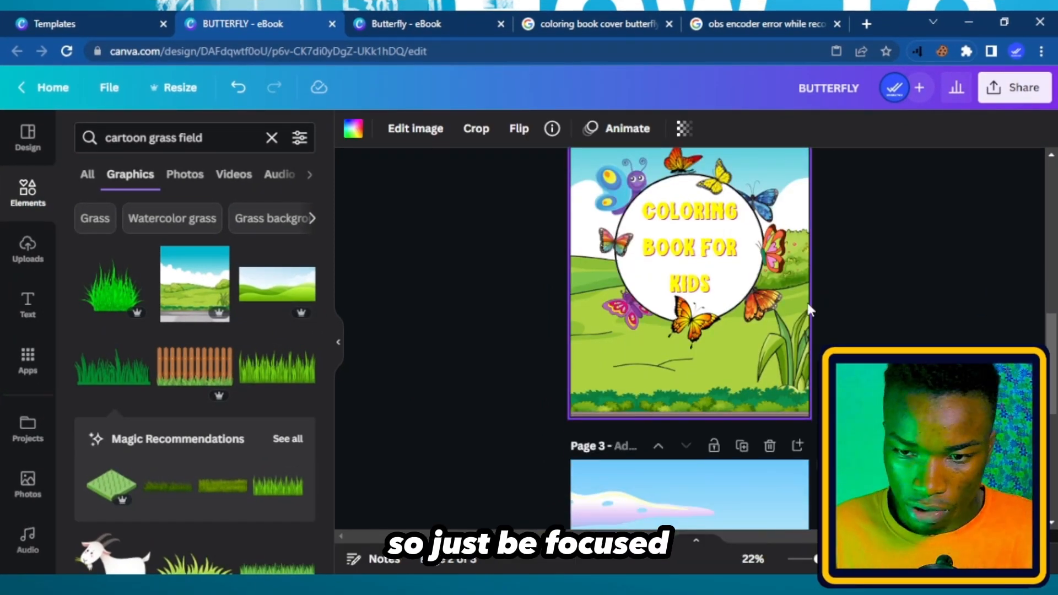
scroll(760, 300, "down", 6)
scroll(769, 268, "up", 10)
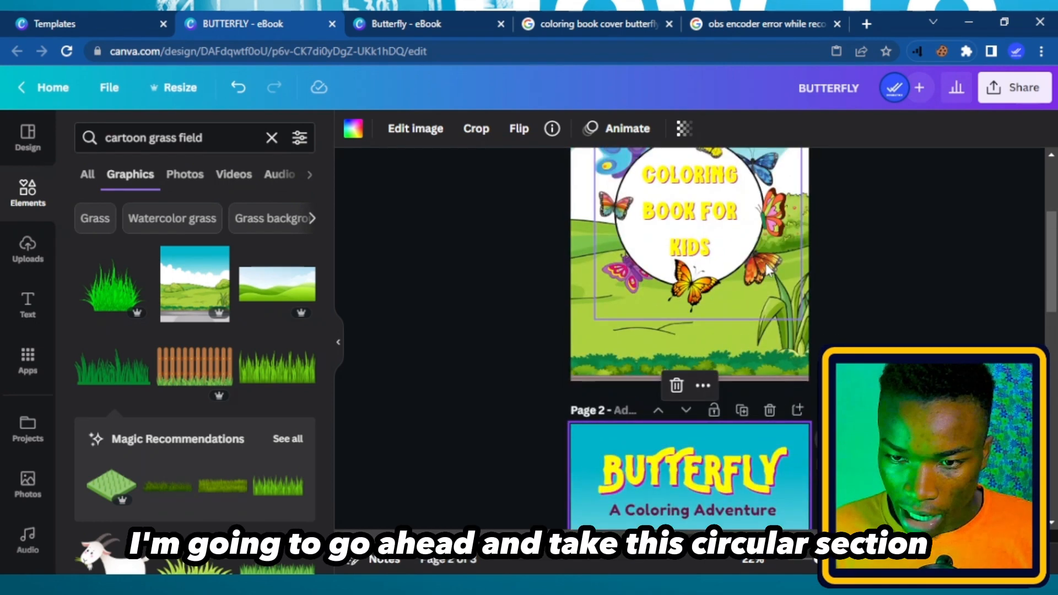
scroll(717, 416, "down", 6)
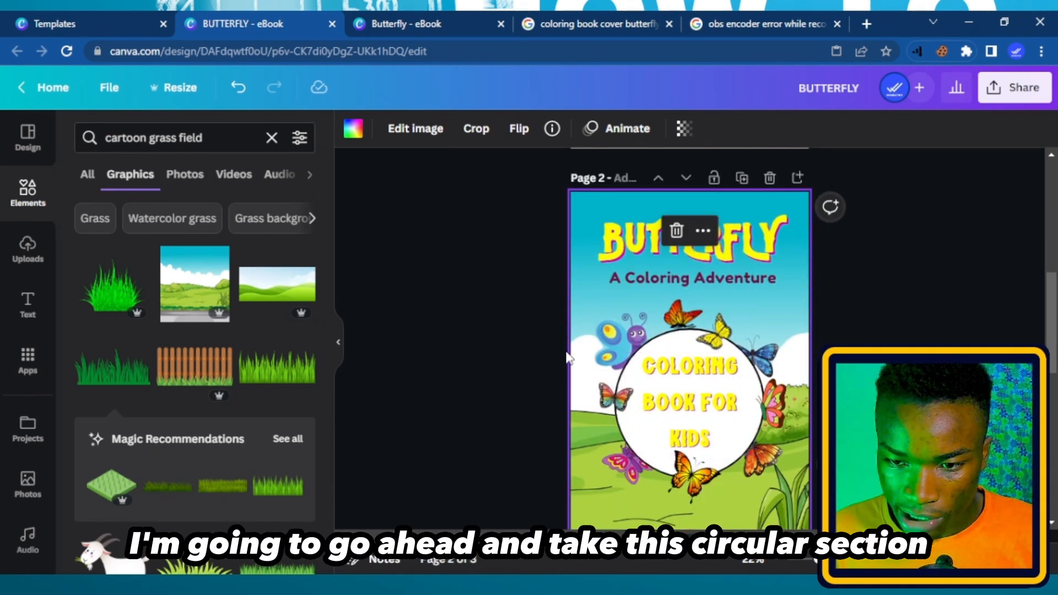
left_click_drag(509, 324, 832, 438)
key("Delete")
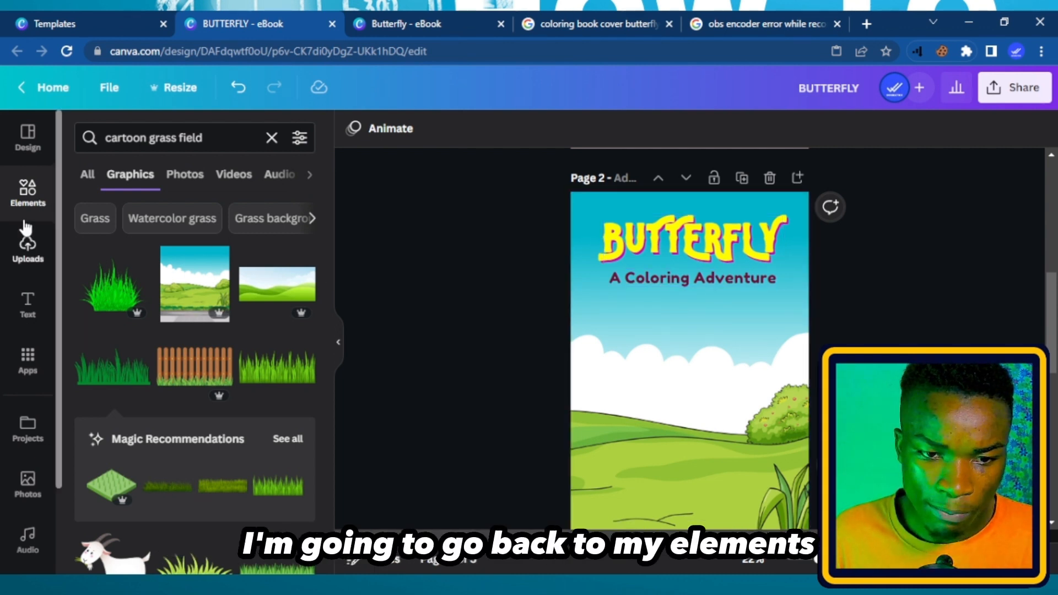
Add the blue cartoon butterfly from the recently used elements to page 2 and place it over the clouds above the hill
left_click(271, 138)
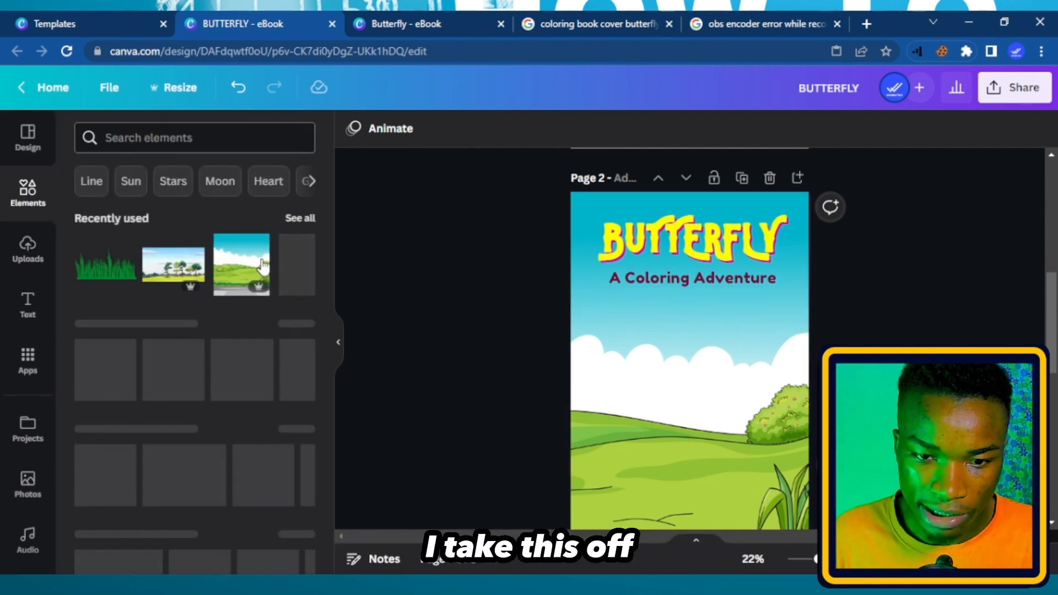
left_click(298, 219)
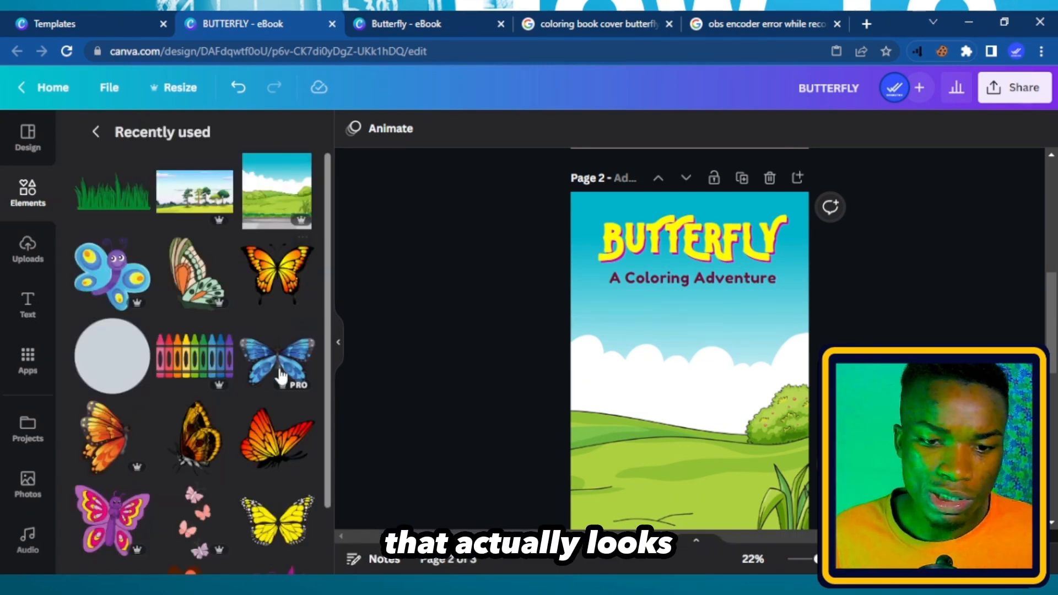
scroll(273, 465, "down", 2)
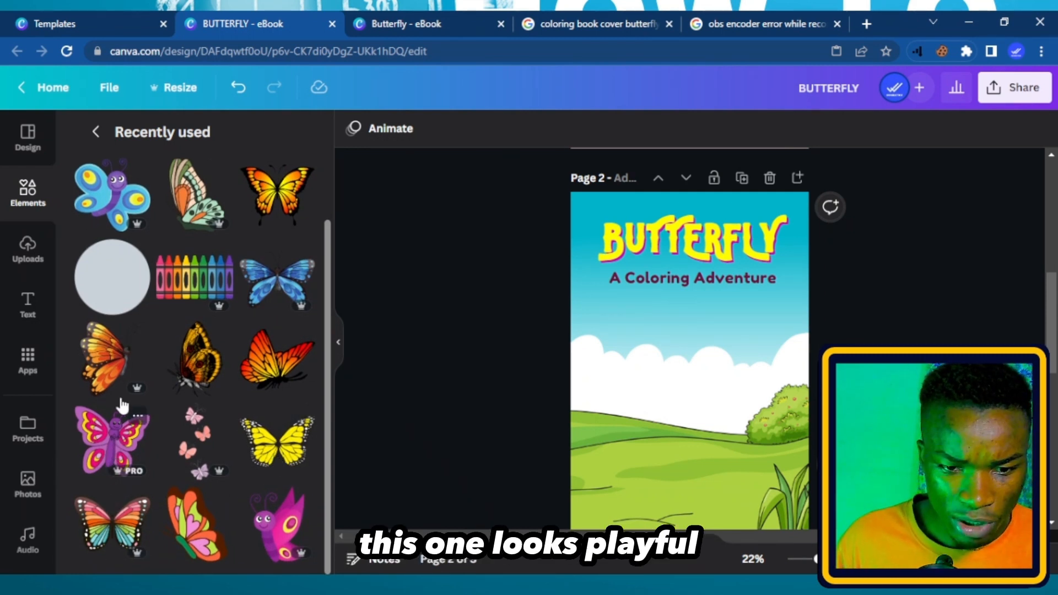
left_click(130, 205)
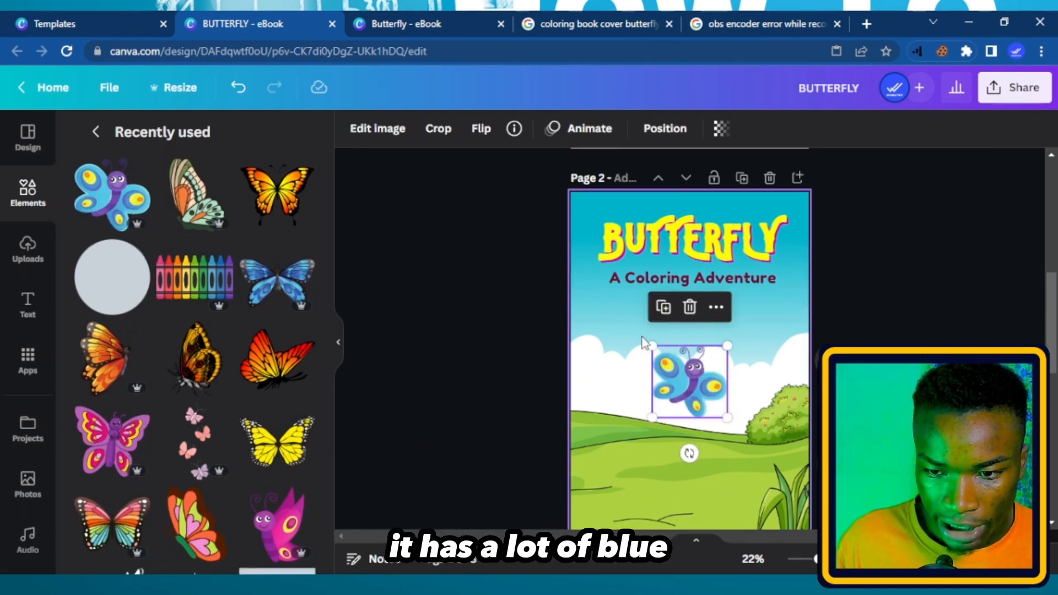
left_click_drag(693, 369, 668, 376)
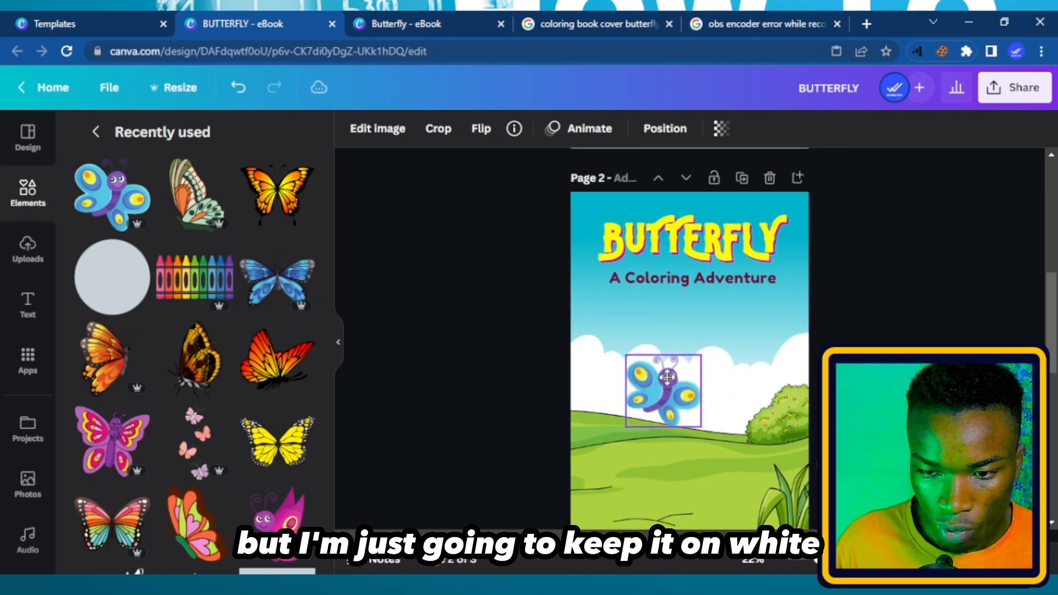
Add the purple-and-pink cartoon butterfly to page 2, enlarge it and place it above and to the right of the blue butterfly
left_click(123, 442)
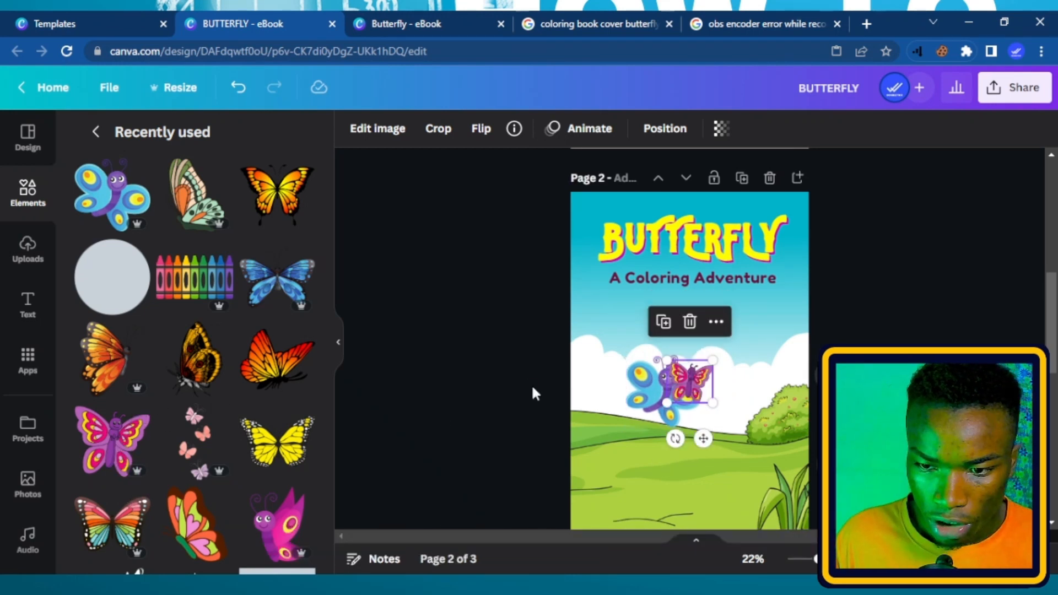
left_click_drag(690, 384, 730, 390)
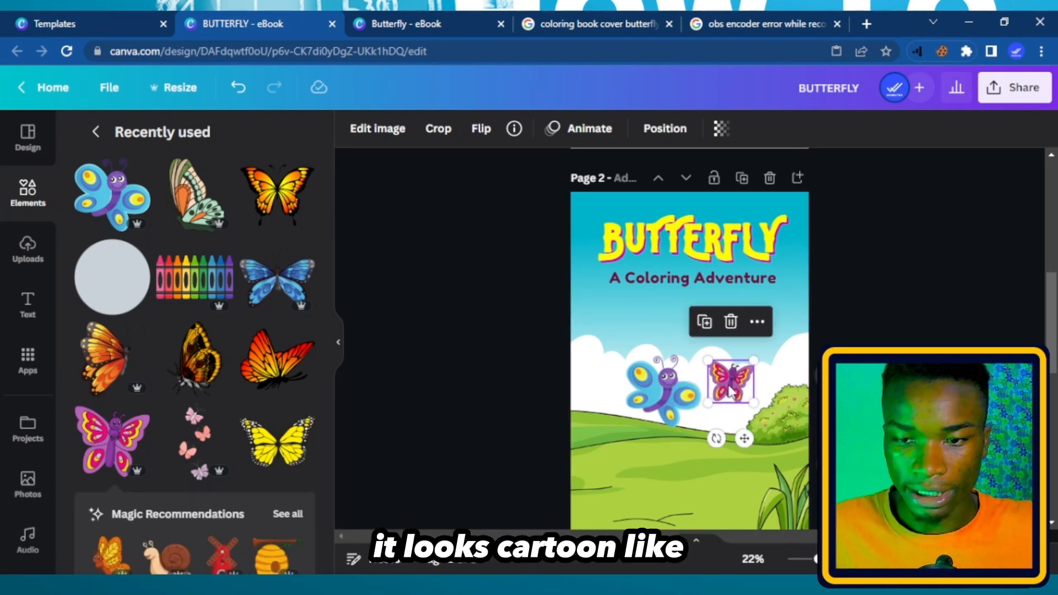
left_click_drag(752, 403, 798, 444)
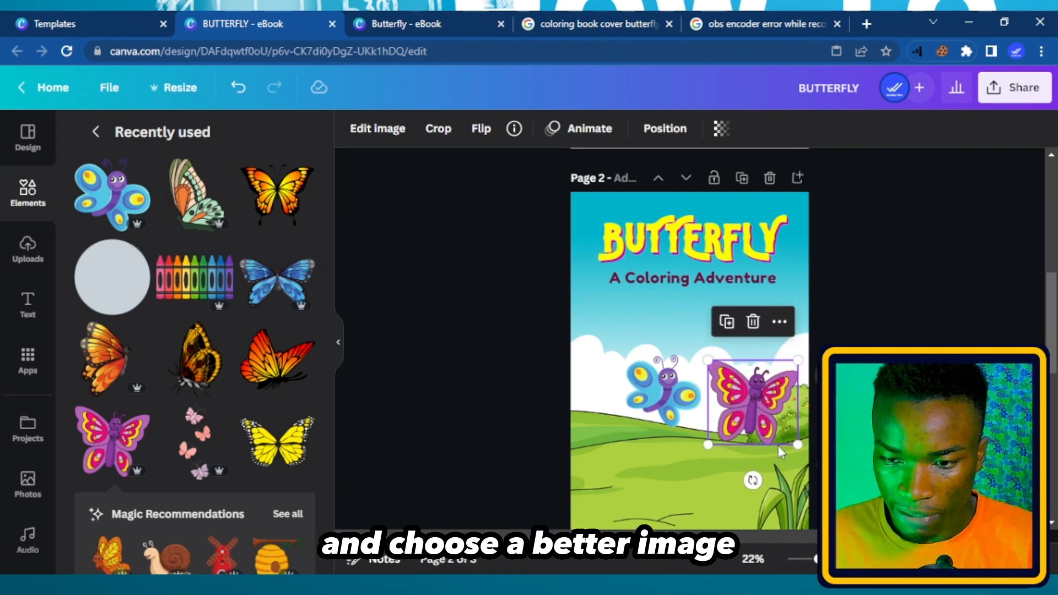
left_click_drag(746, 395, 725, 355)
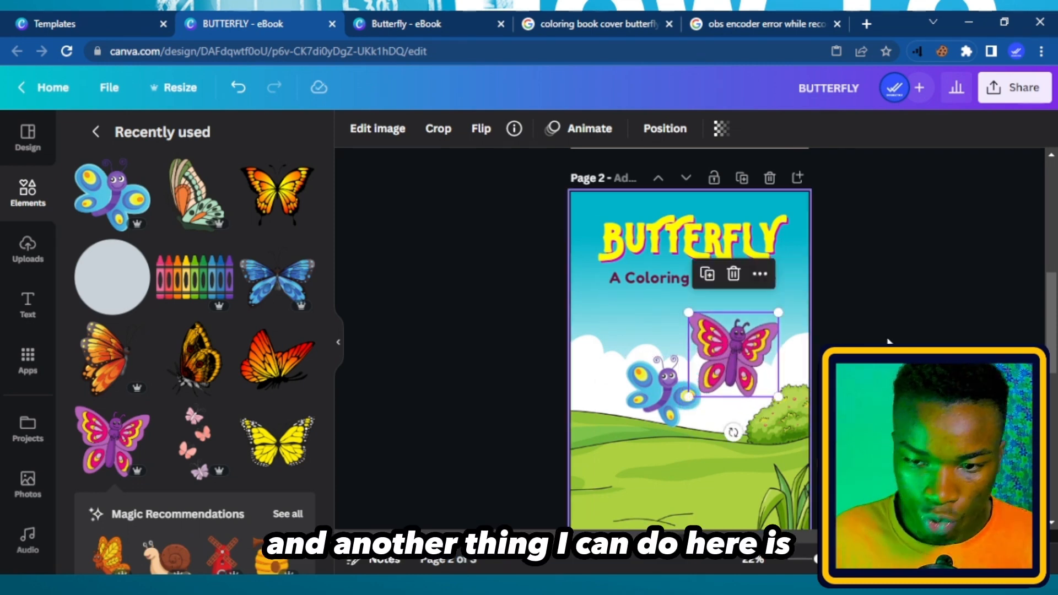
left_click(893, 338)
scroll(902, 337, "down", 1)
scroll(690, 339, "down", 1)
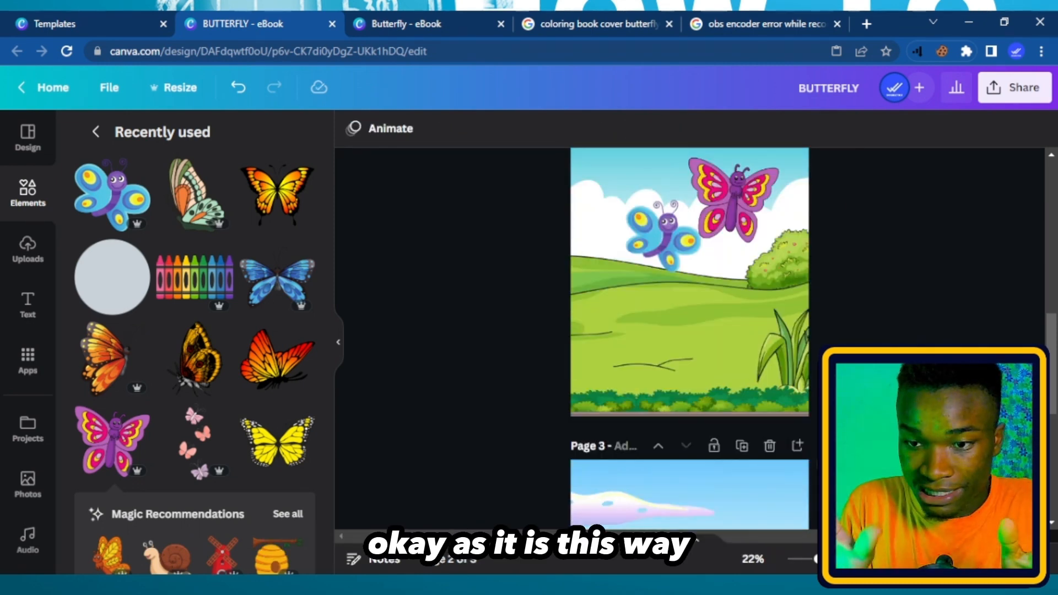
scroll(690, 339, "up", 2)
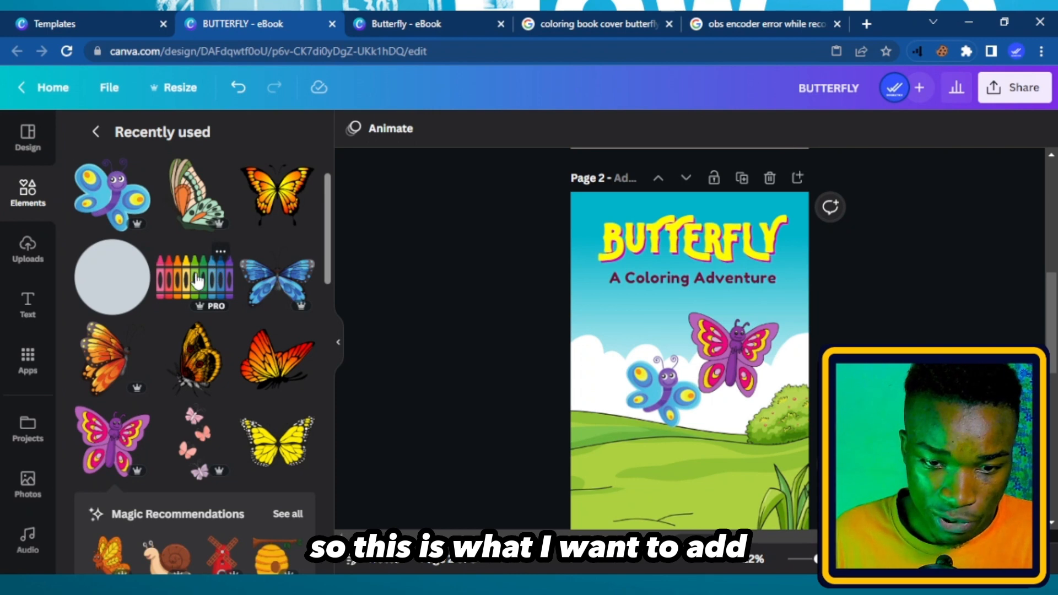
Search the elements for crayons and add the graphic of a rainbow row of upright crayons to page 2
left_click(95, 132)
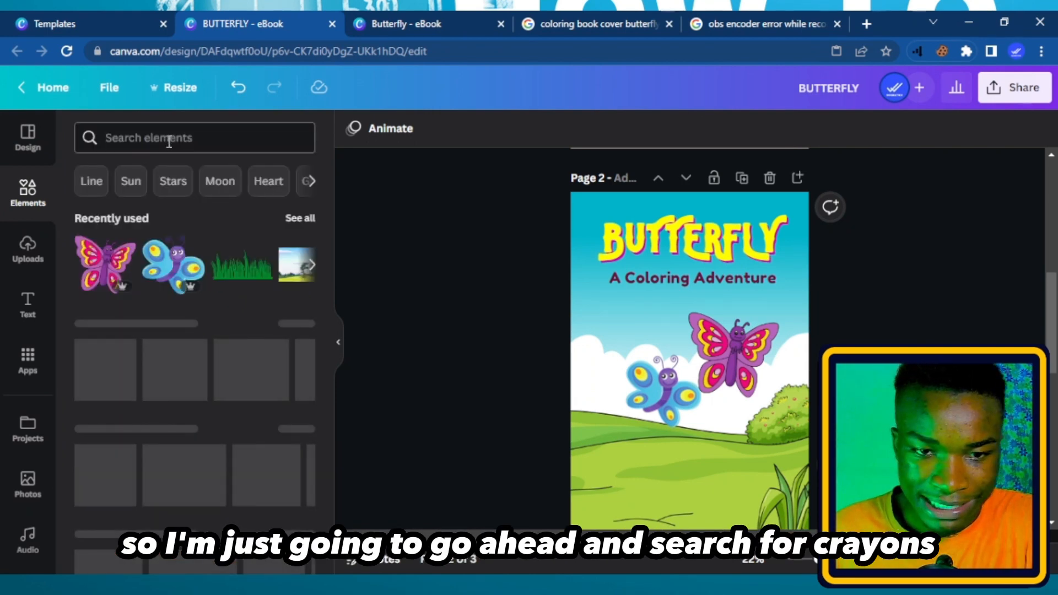
left_click(169, 139)
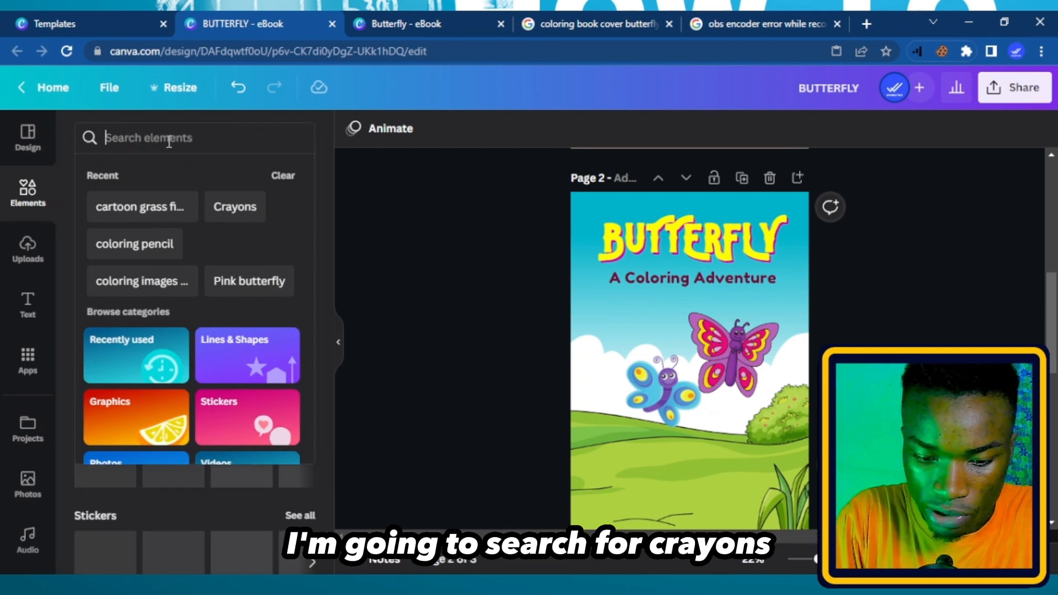
type("crayo")
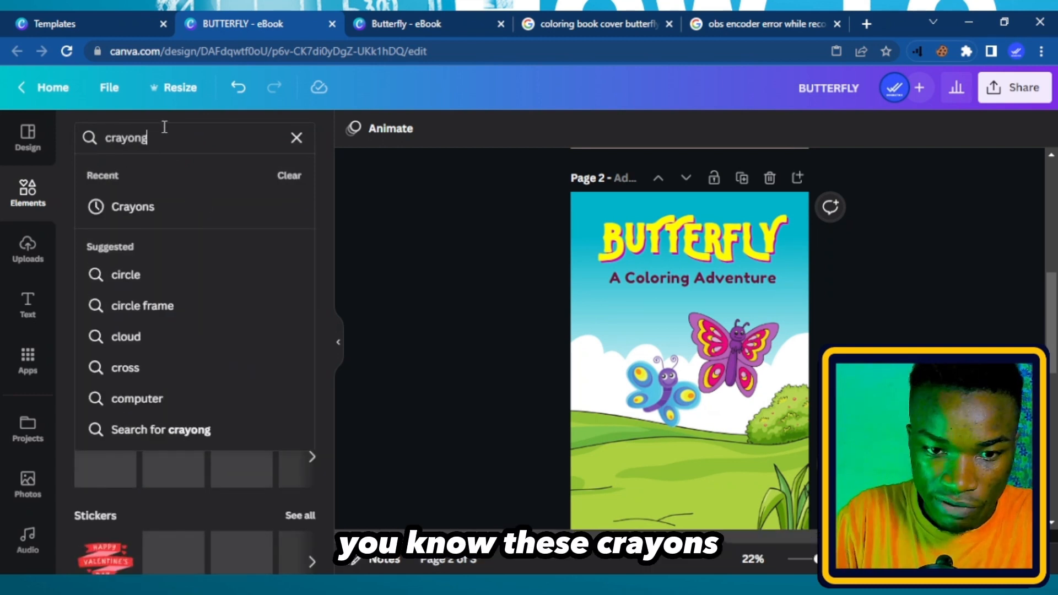
type("ng")
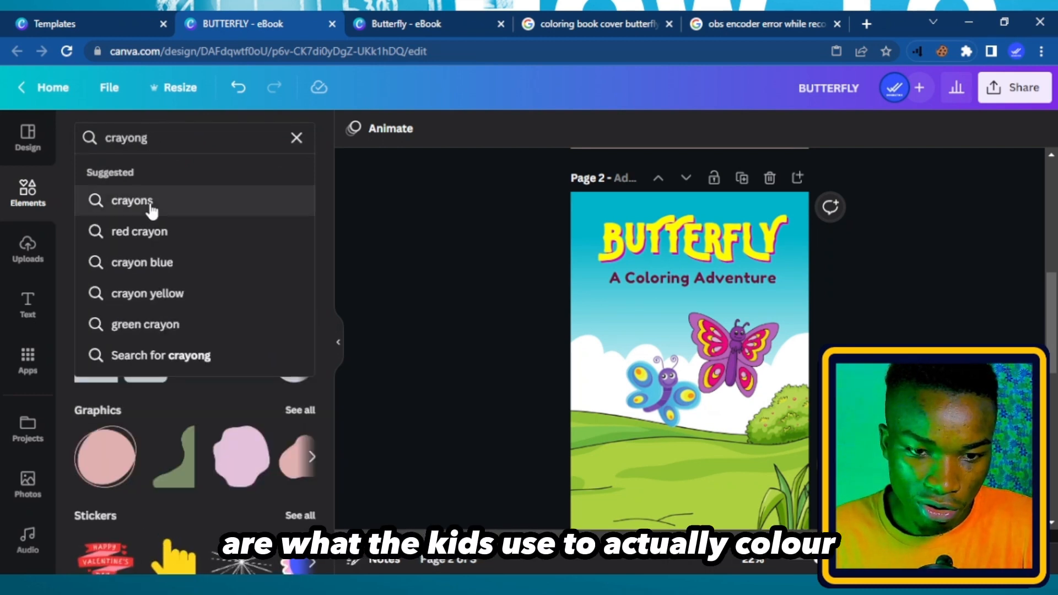
left_click(133, 200)
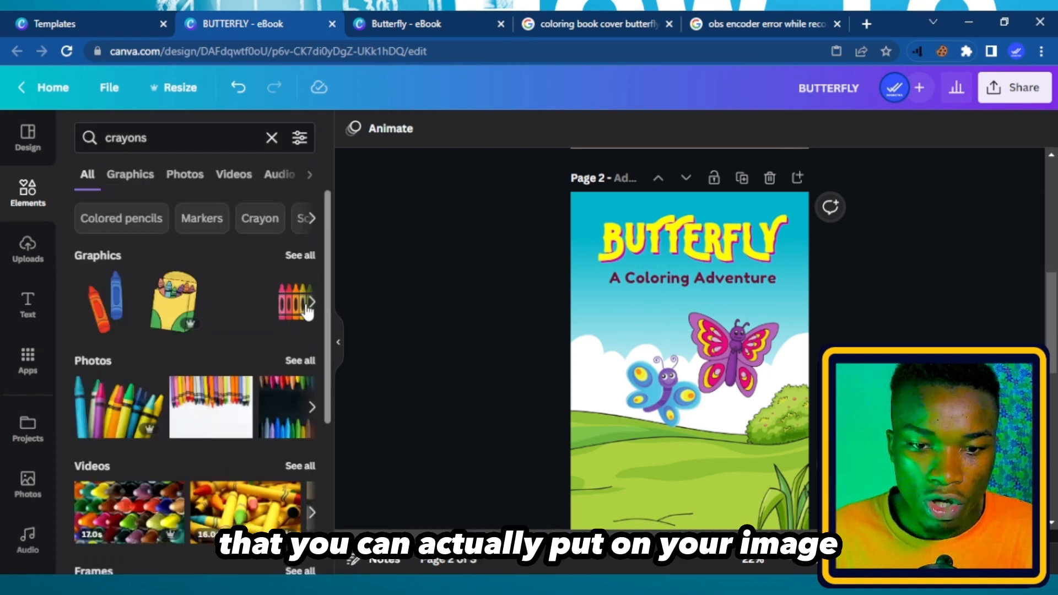
left_click(308, 308)
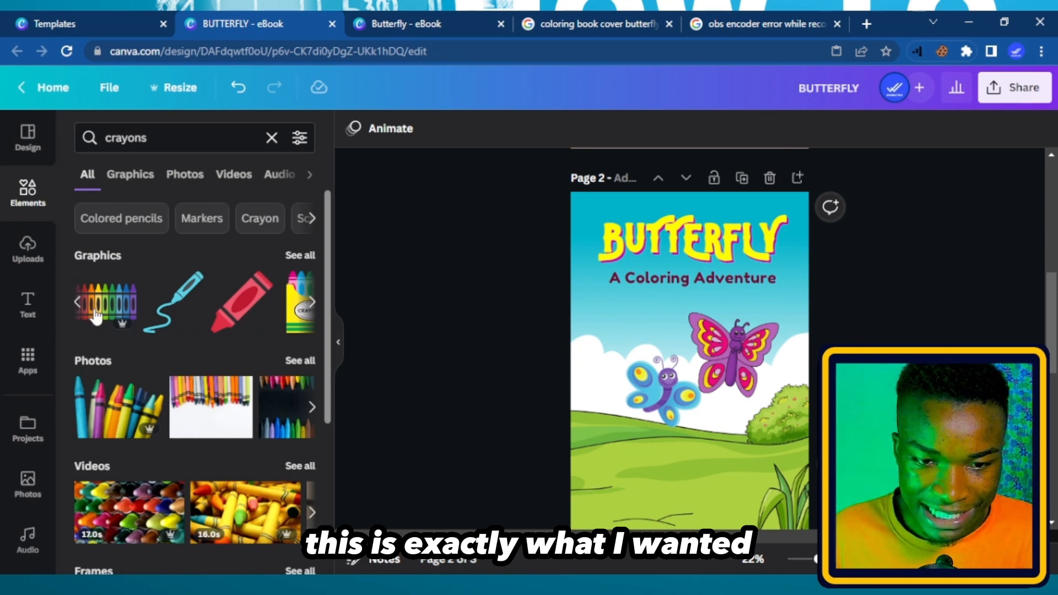
left_click(101, 313)
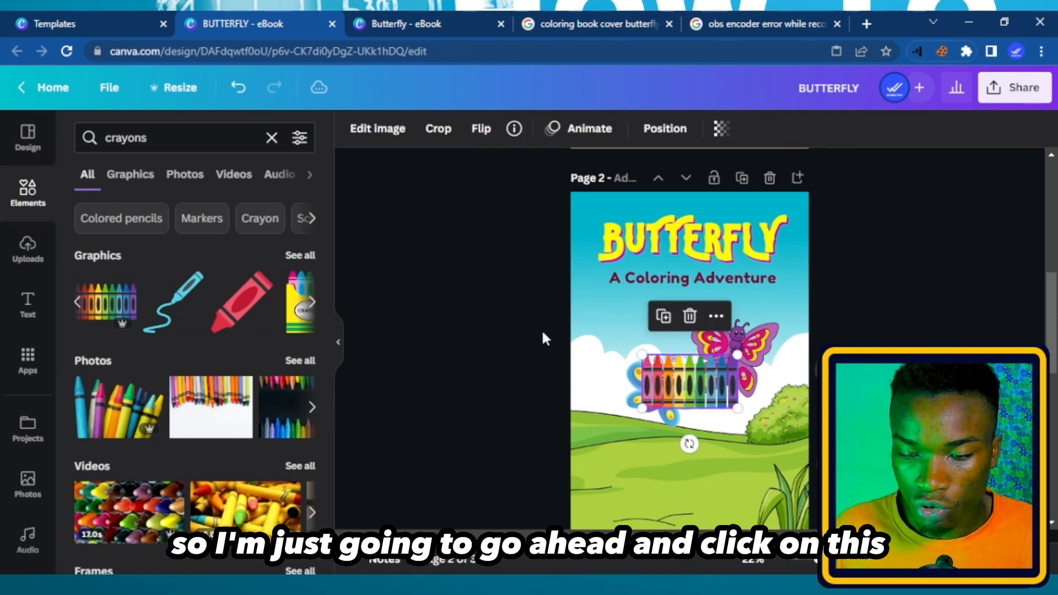
Place the crayons in the page's bottom-left corner and enlarge them to span about two-thirds of the page width
left_click_drag(650, 391, 605, 508)
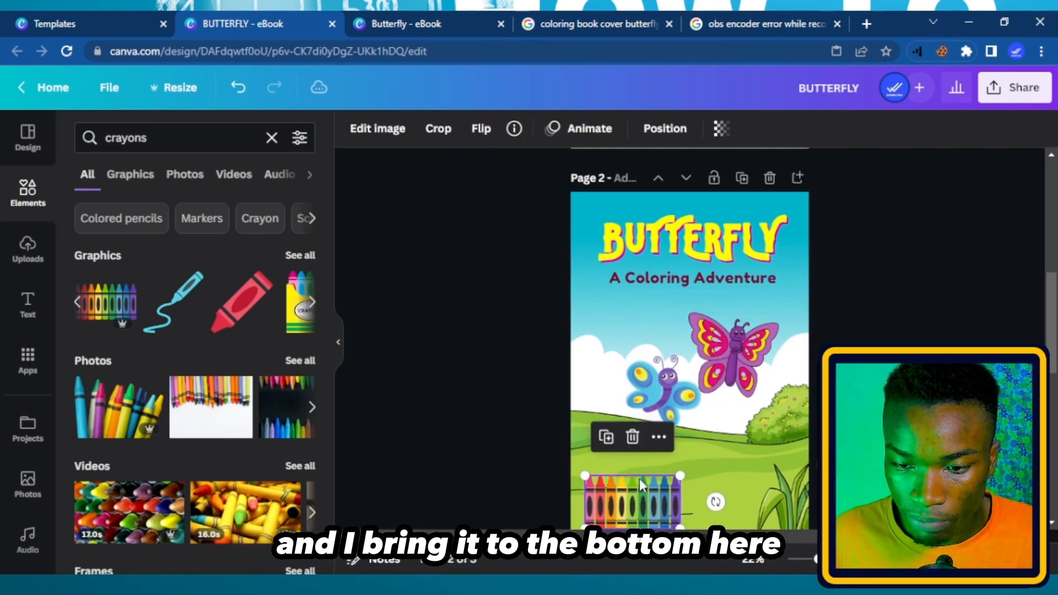
scroll(639, 478, "down", 3)
left_click_drag(649, 368, 633, 413)
left_click_drag(663, 367, 727, 329)
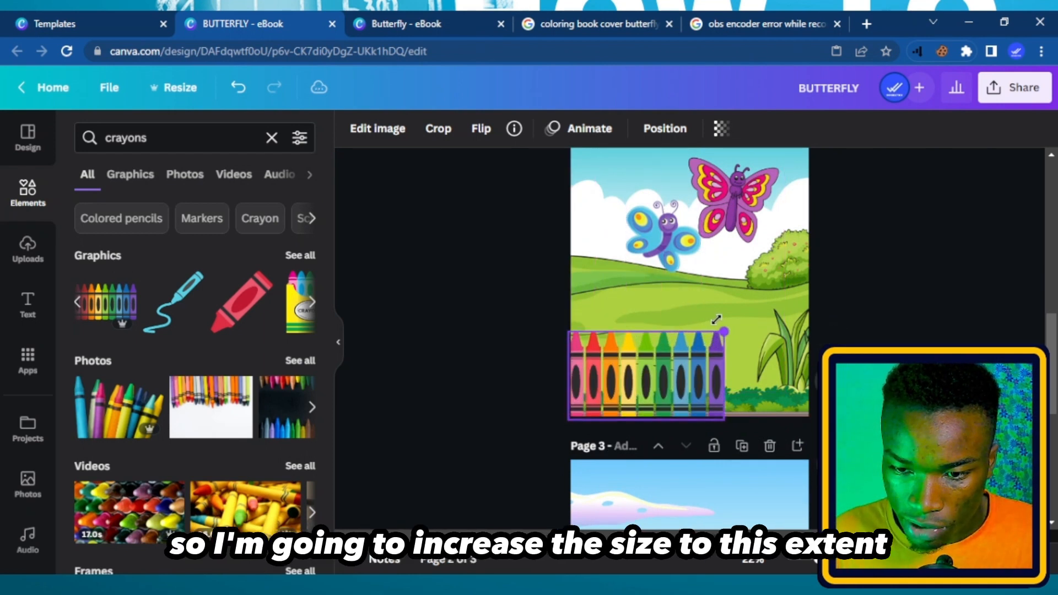
left_click_drag(648, 373, 642, 392)
left_click(951, 314)
scroll(951, 324, "up", 3)
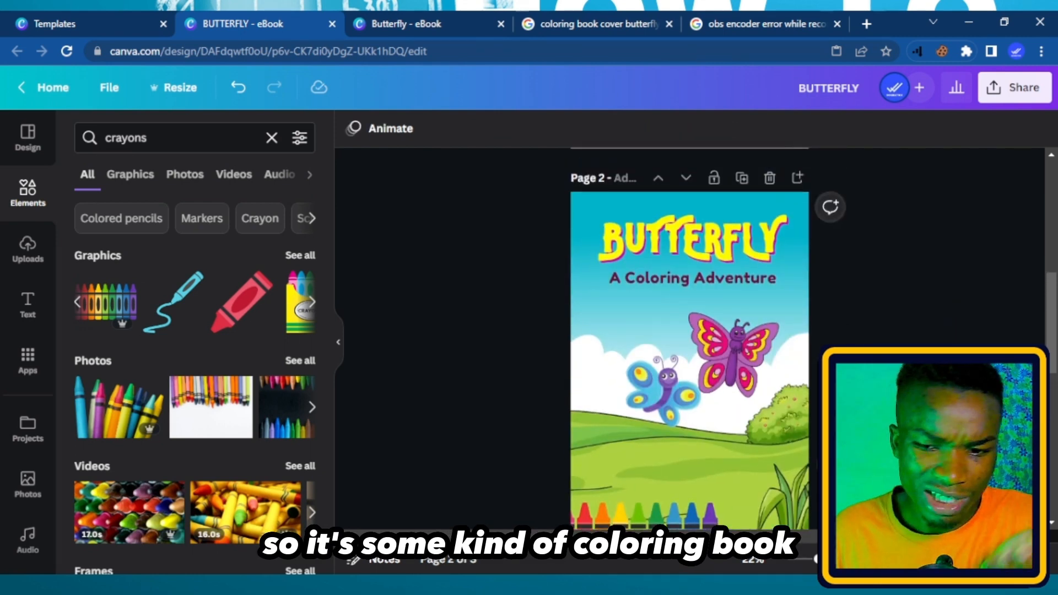
Duplicate page 2 with the two cartoon butterflies and the crayons
scroll(950, 325, "down", 1)
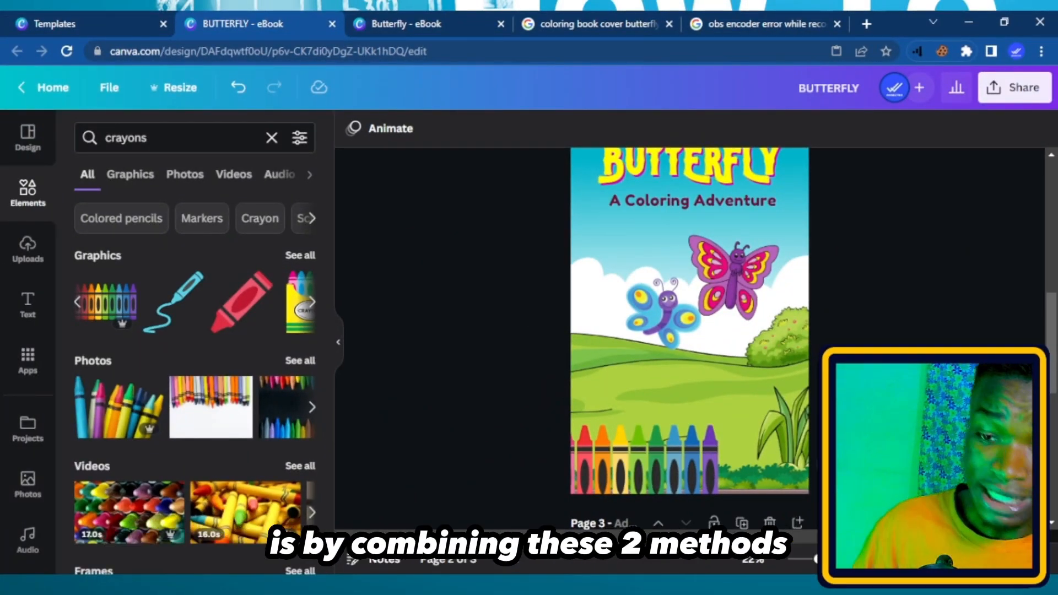
scroll(830, 355, "up", 5)
scroll(830, 355, "down", 3)
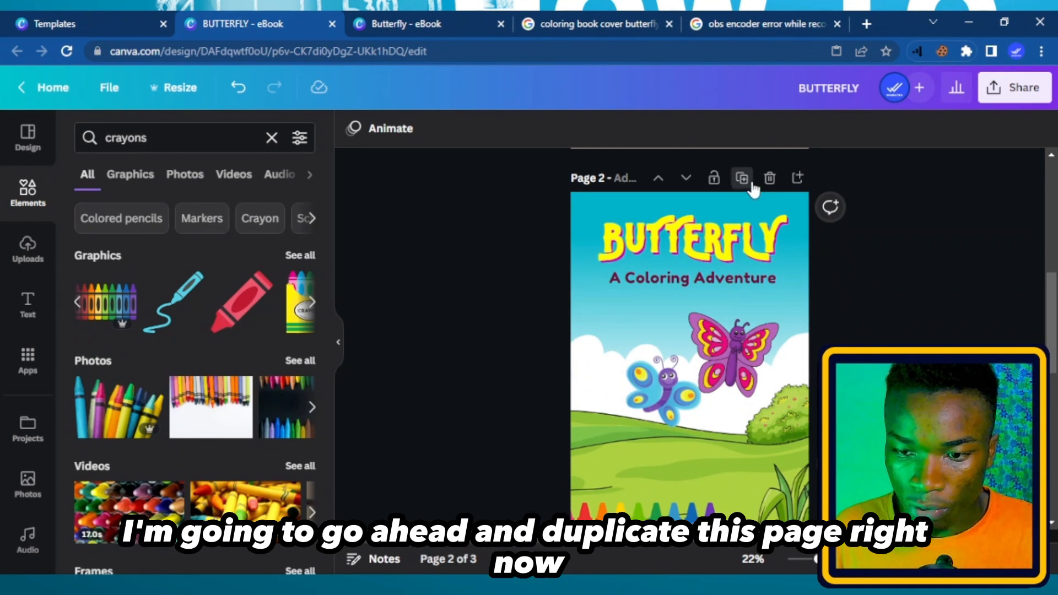
left_click(742, 177)
scroll(725, 319, "down", 5)
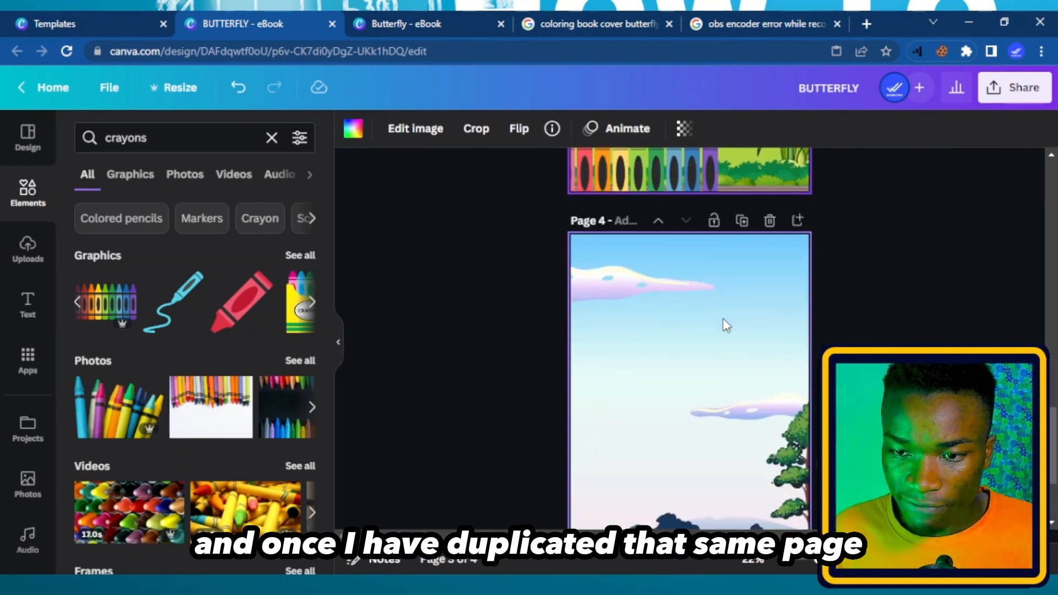
scroll(726, 325, "up", 4)
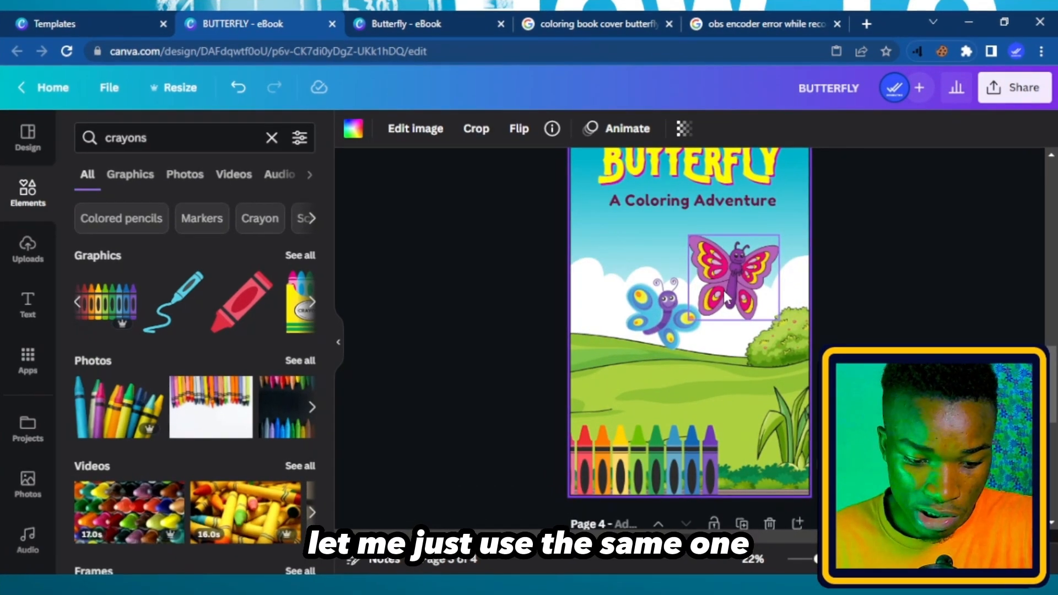
On the duplicated page, move the two cartoon butterflies together toward the left edge, shrink them slightly and group them
left_click(728, 285)
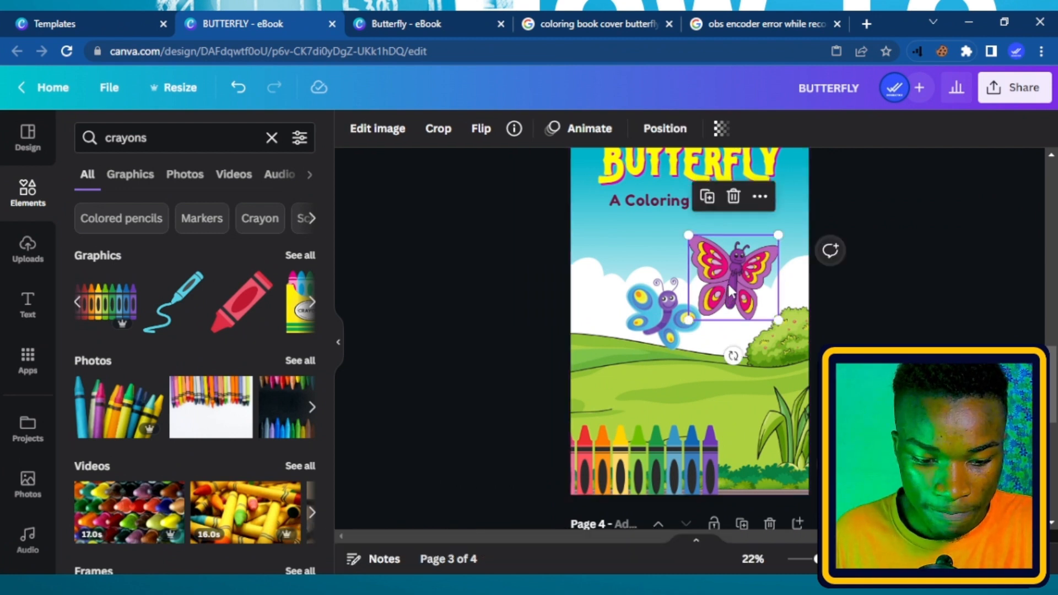
key("shift")
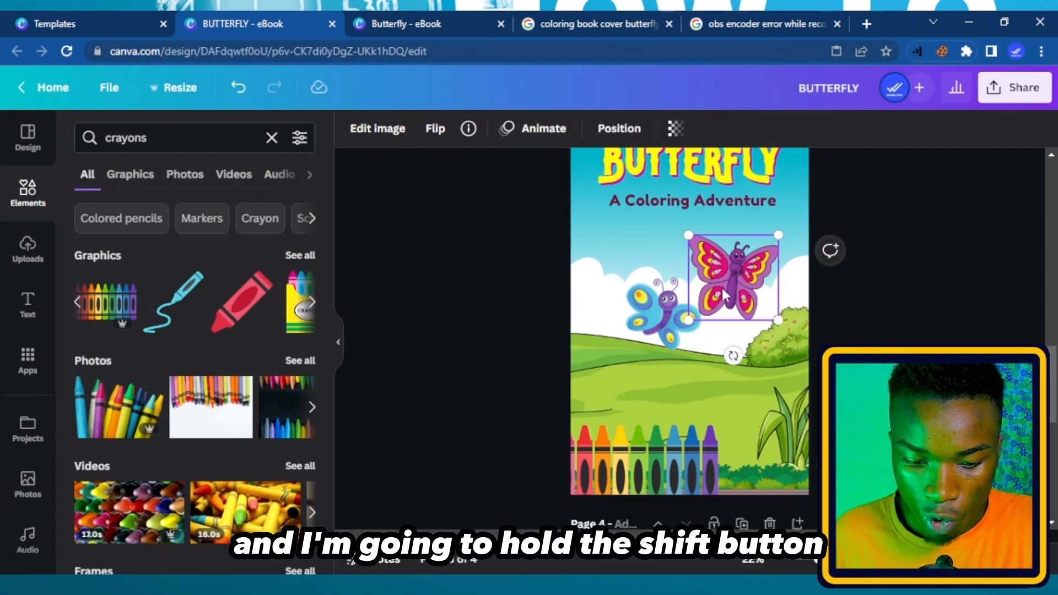
left_click(660, 306, "shift")
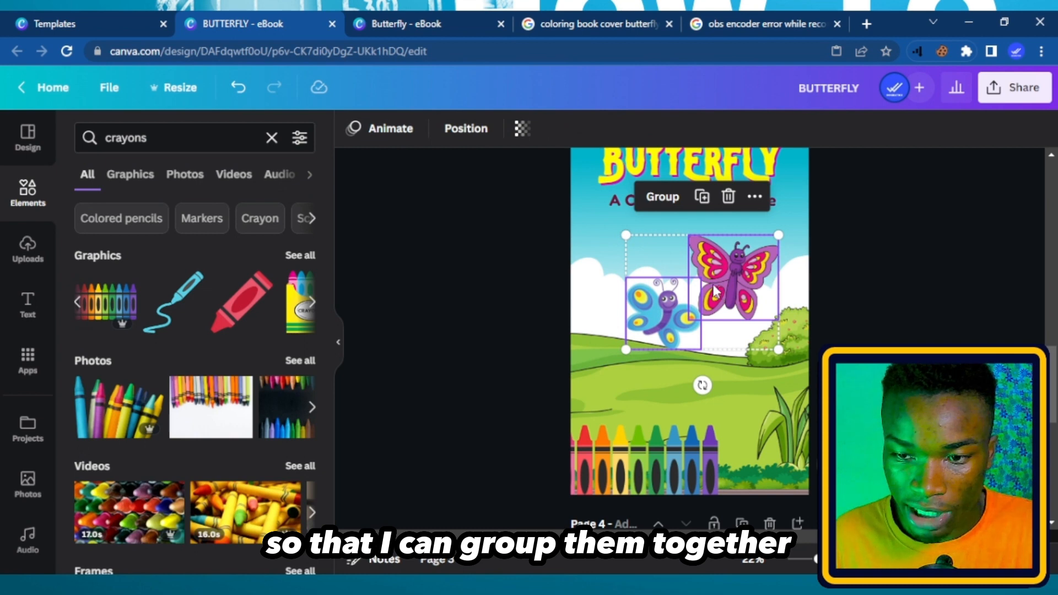
left_click_drag(714, 291, 675, 280)
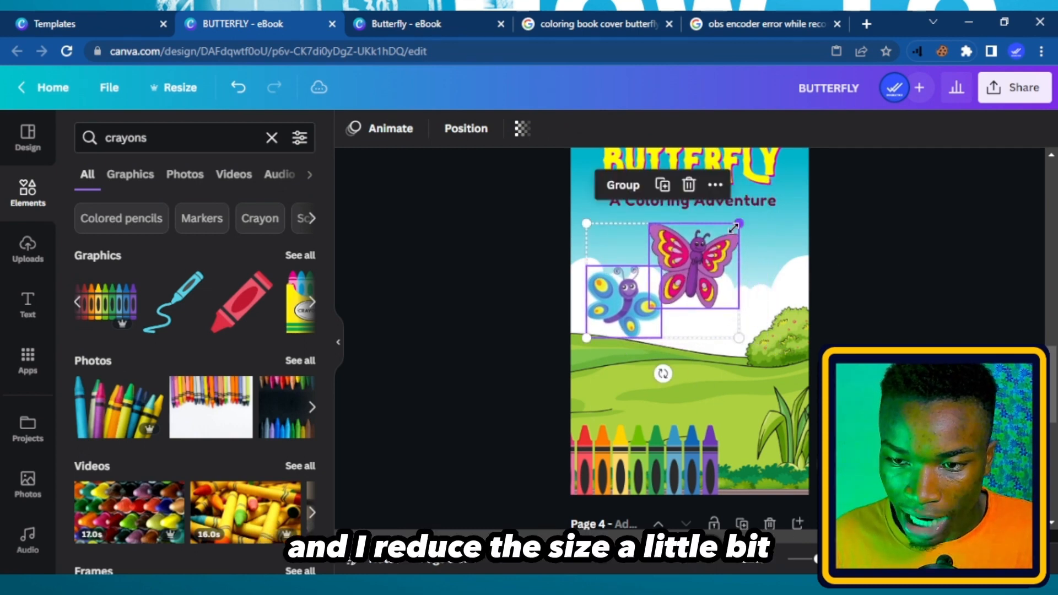
left_click_drag(736, 225, 712, 243)
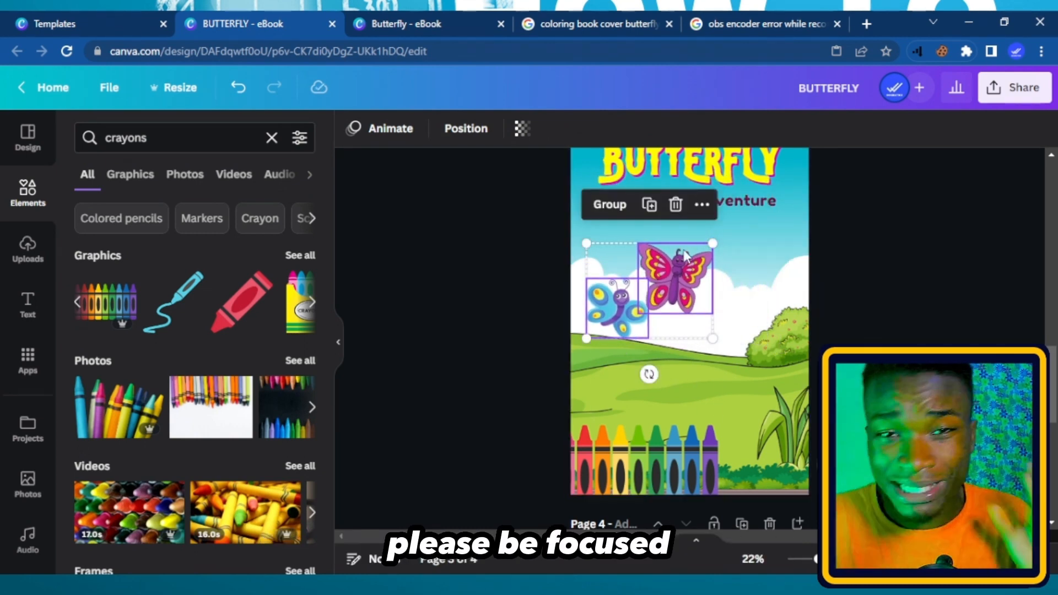
left_click(609, 205)
Group and copy the butterfly-ringed "Coloring Book for Kids" circle from page 1 and paste it onto page 3
scroll(885, 197, "up", 6)
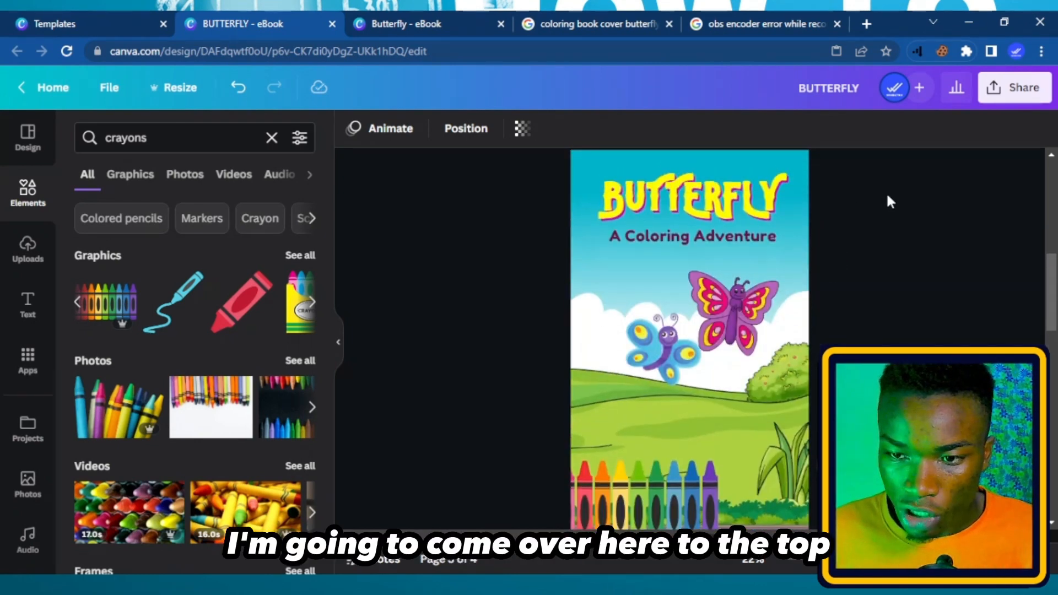
scroll(676, 326, "up", 5)
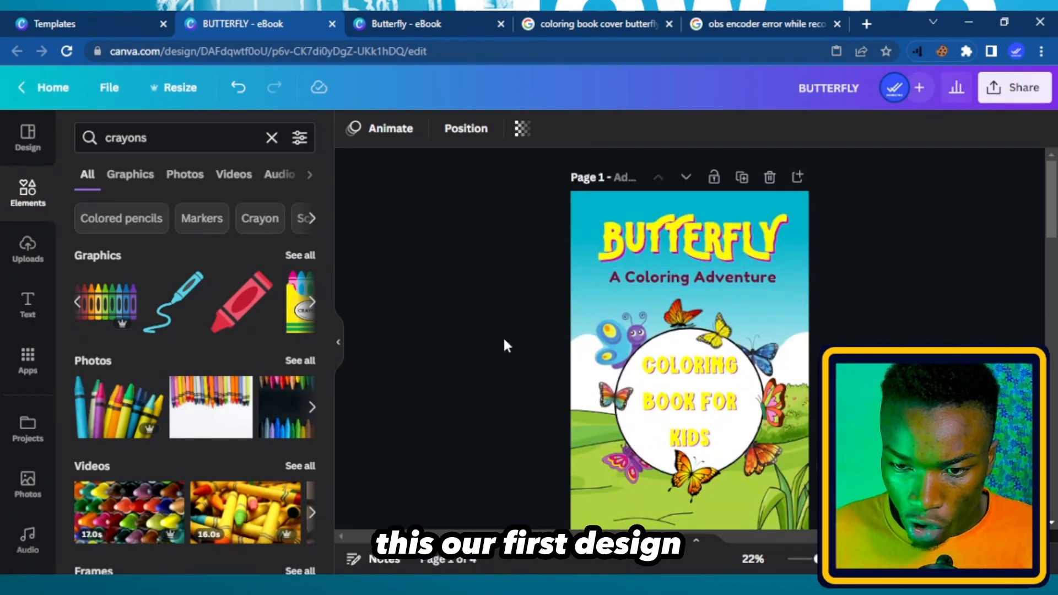
left_click_drag(502, 337, 756, 441)
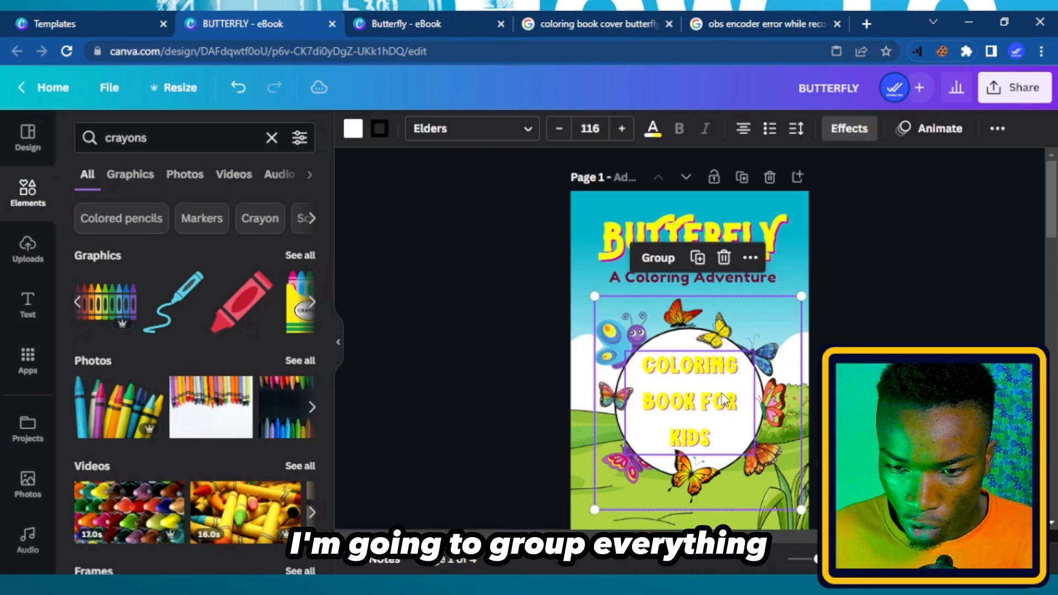
scroll(696, 287, "down", 8)
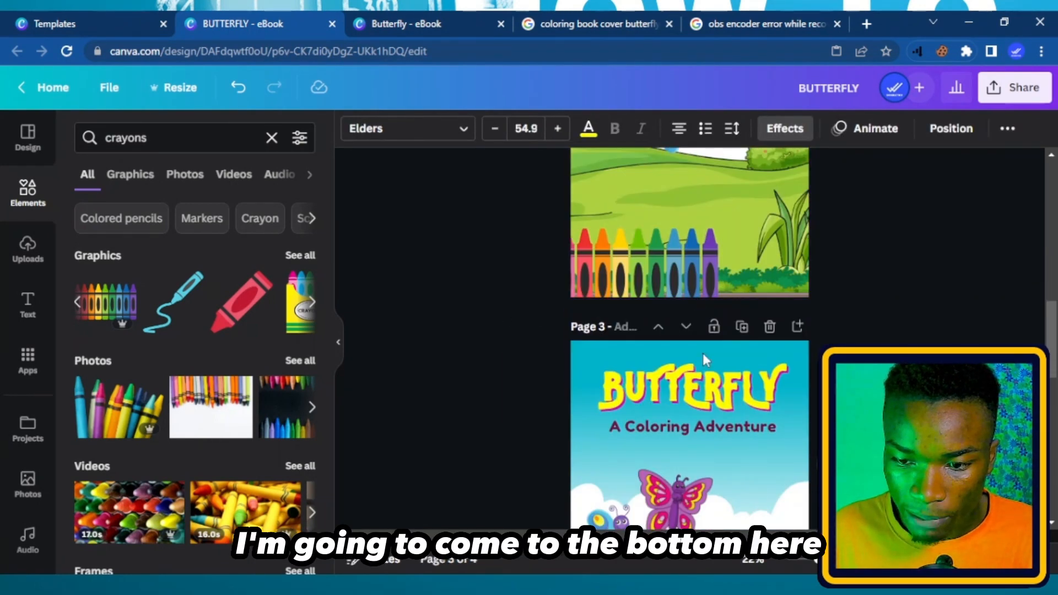
scroll(704, 364, "down", 7)
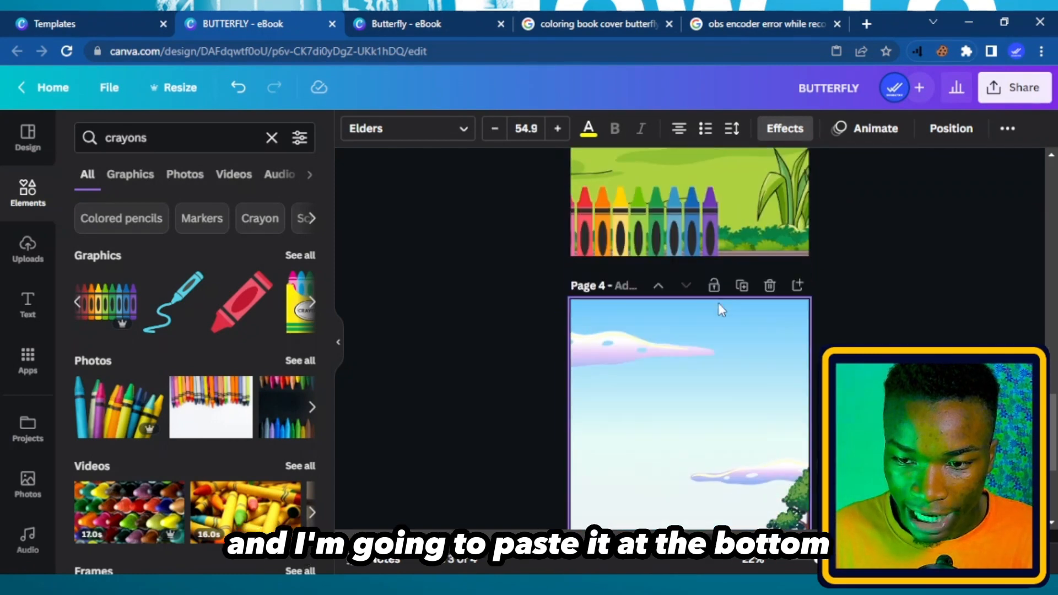
scroll(716, 309, "up", 4)
right_click(708, 329)
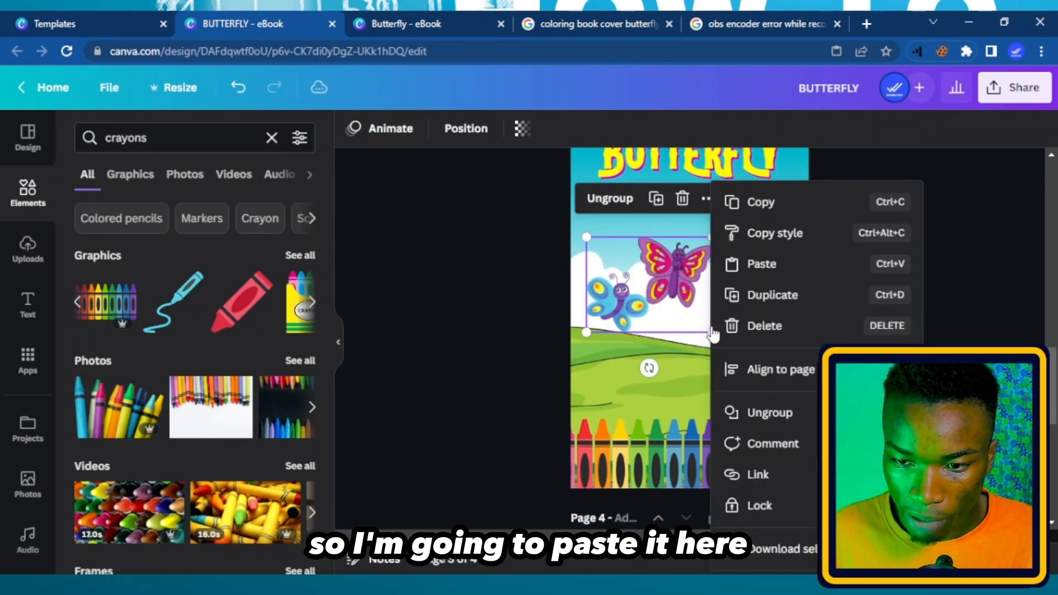
left_click(783, 266)
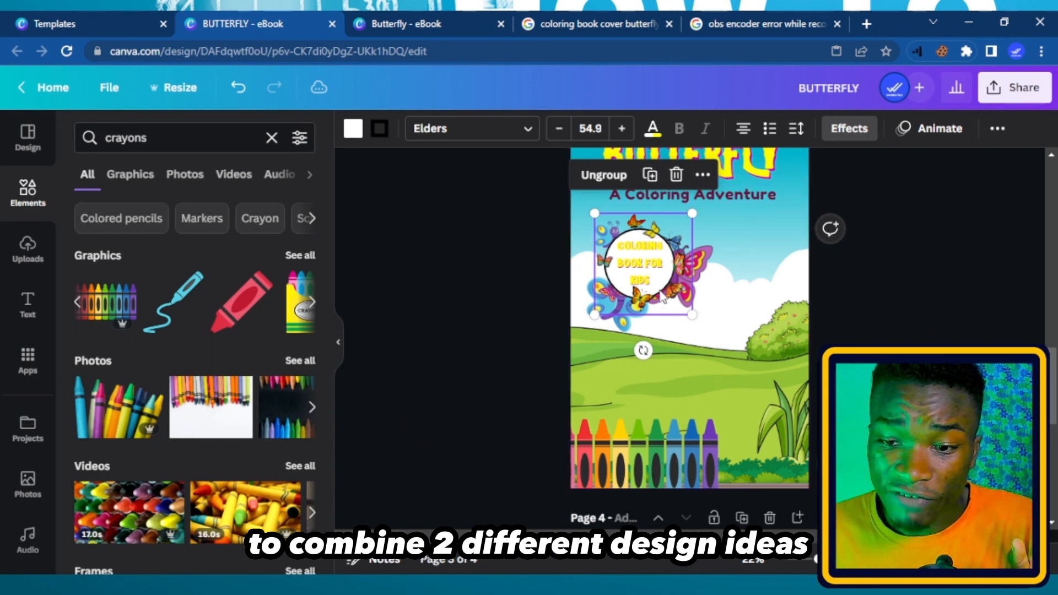
Move the pasted circle to the right above the crayons, enlarge it until its text is about size 87, and shift the cartoon butterflies up and left
left_click_drag(661, 297, 732, 394)
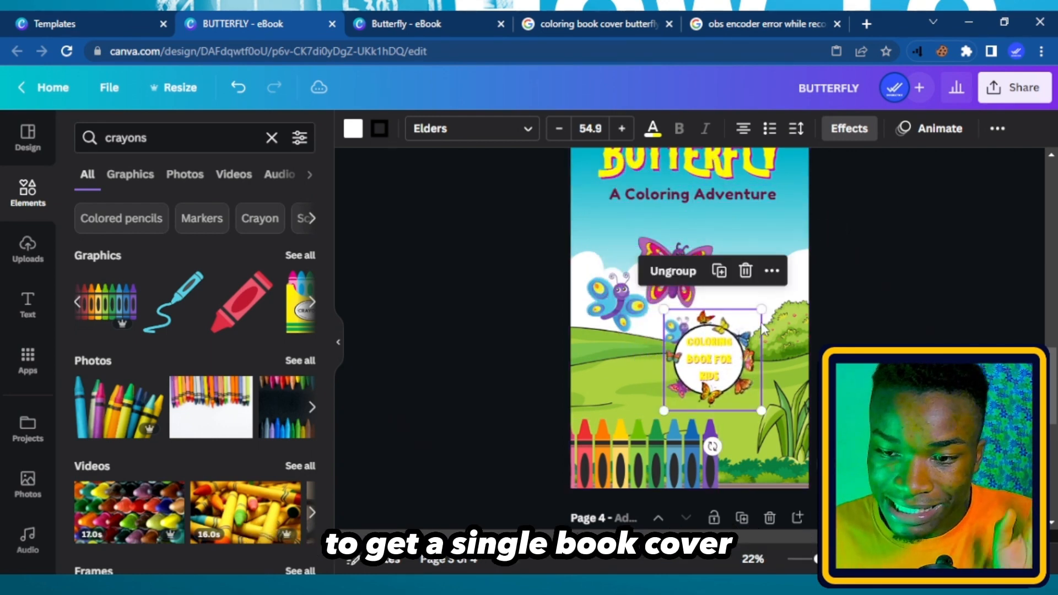
left_click_drag(761, 310, 809, 255)
left_click_drag(631, 297, 618, 272)
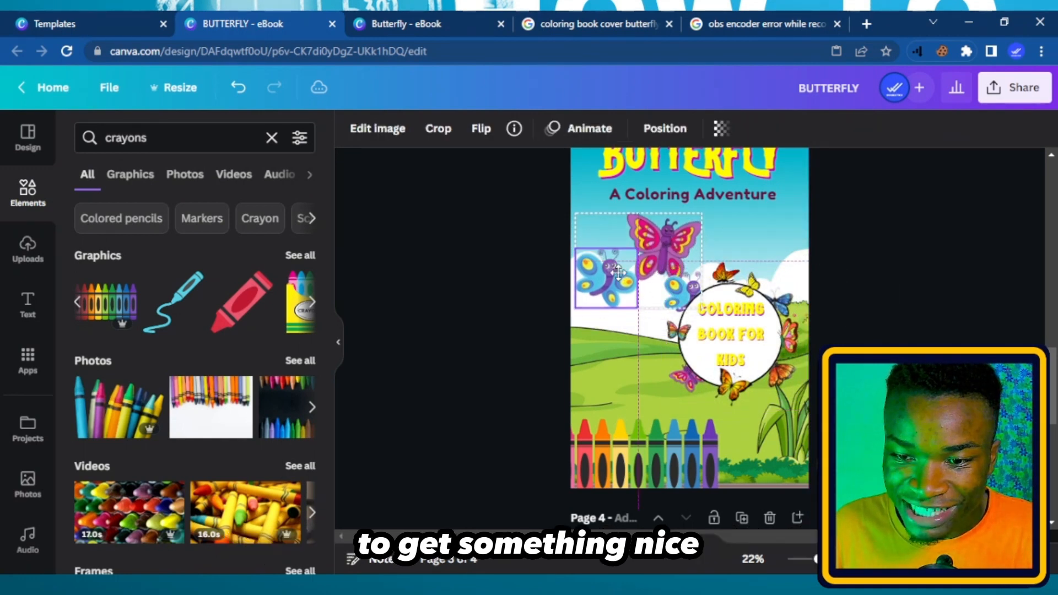
left_click_drag(730, 342, 713, 357)
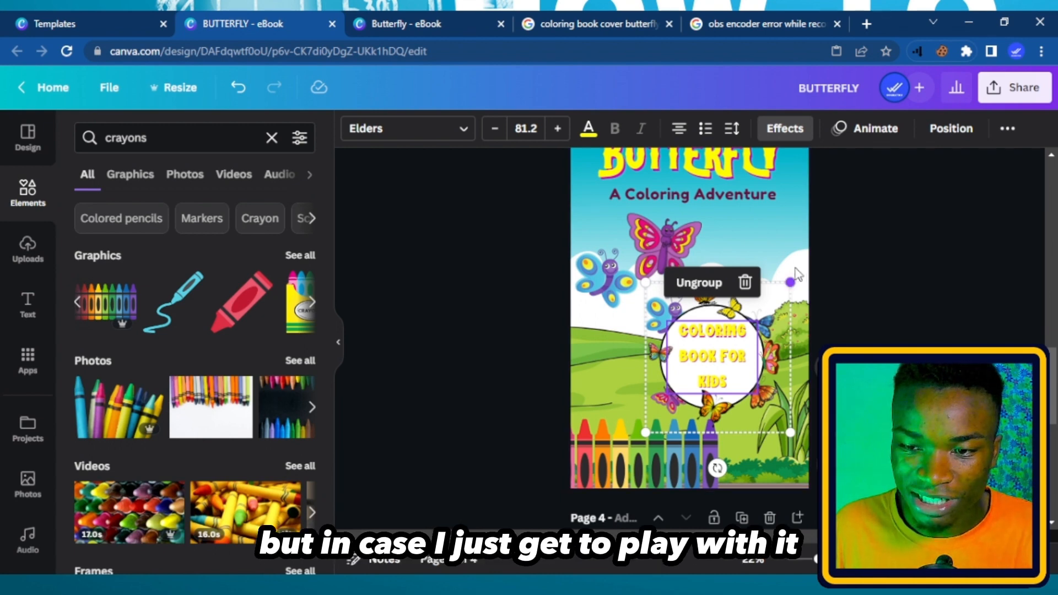
left_click_drag(791, 282, 800, 271)
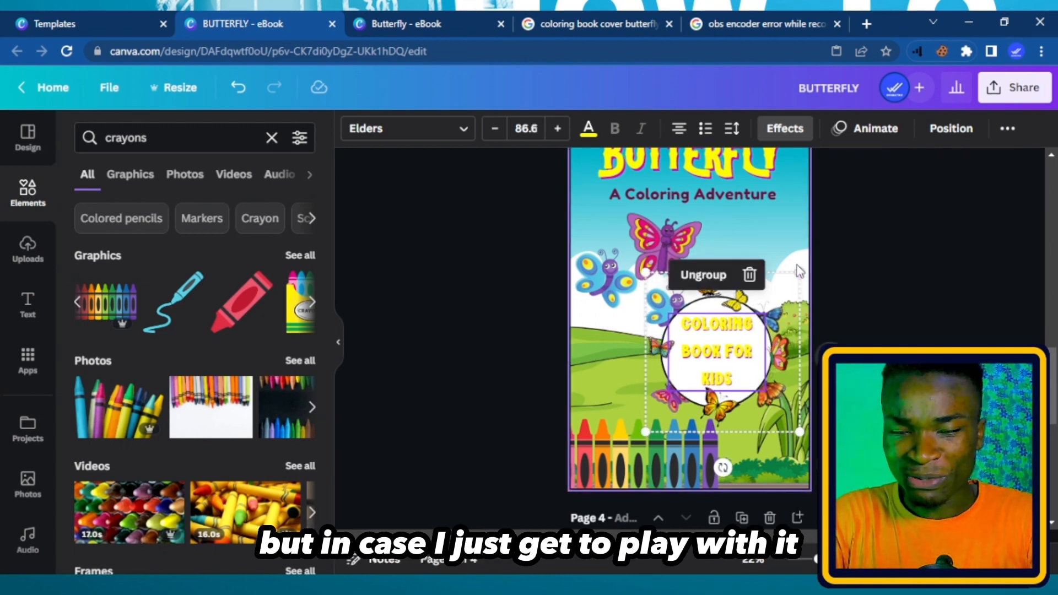
Ungroup the butterfly-ringed circle on page 3 and delete the small yellow butterfly from its upper edge
left_click(836, 236)
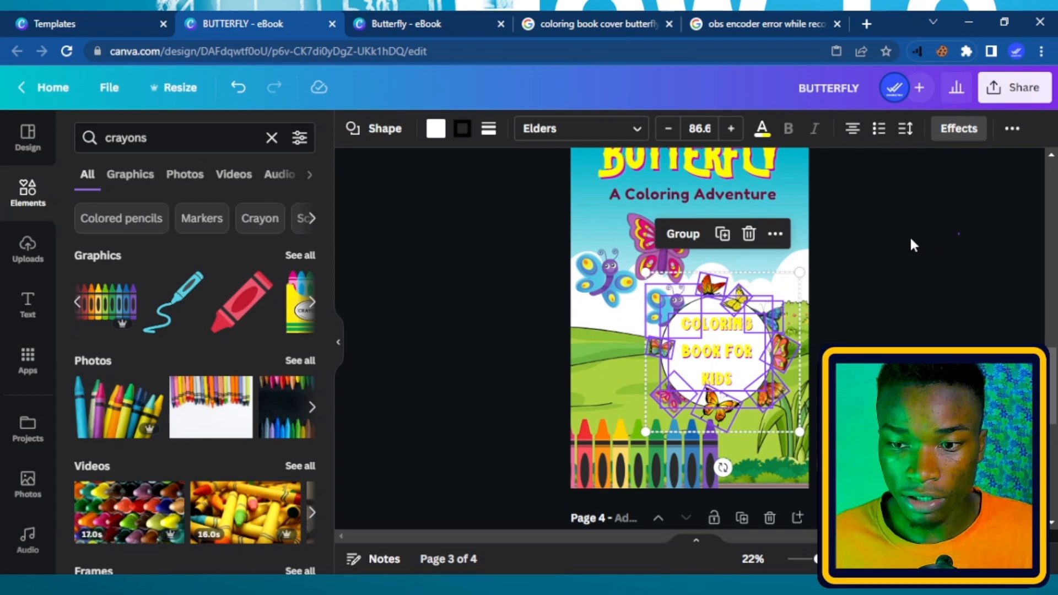
left_click(911, 239)
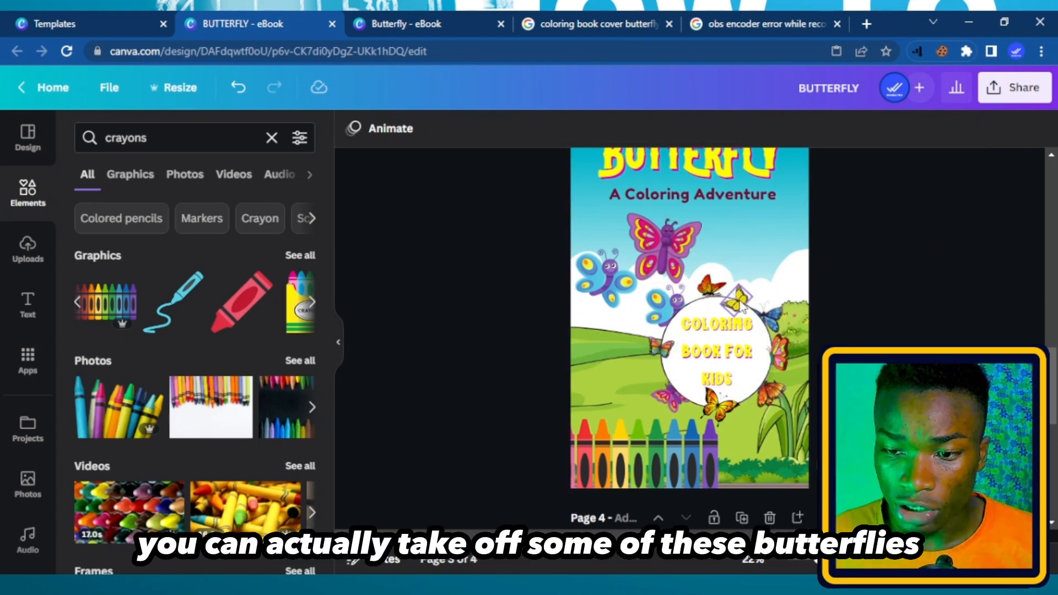
left_click(737, 302)
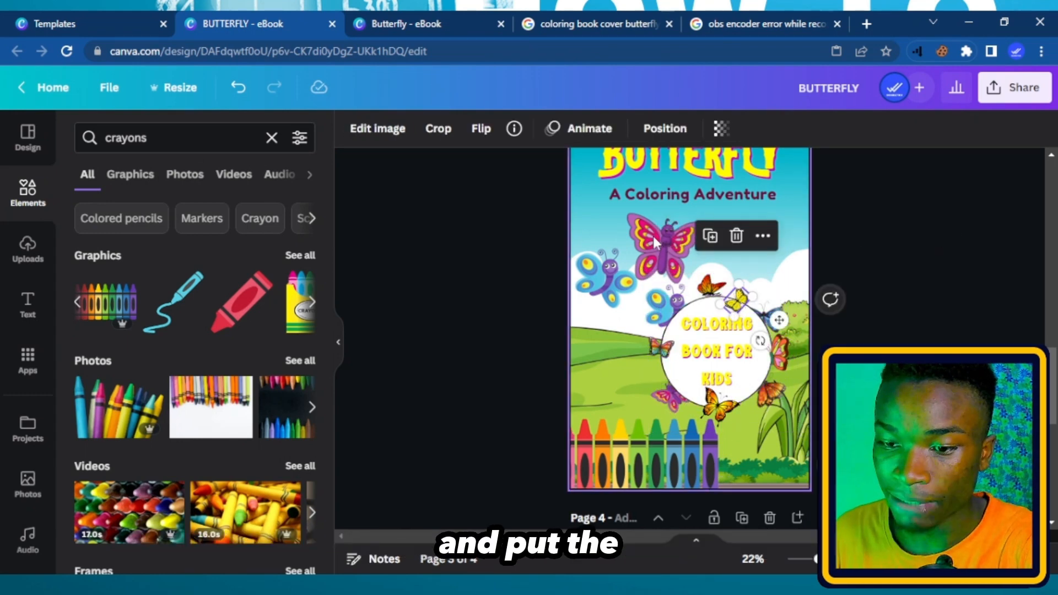
key("Delete")
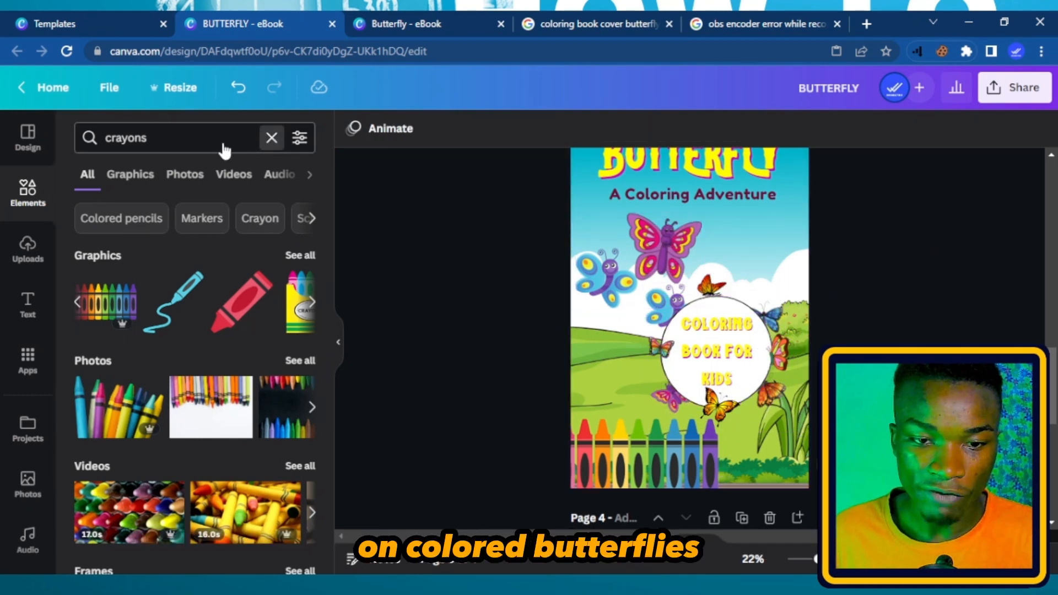
Search the elements for "coloring images butterflies" and show all the matching graphics
left_click(272, 138)
type("coloring")
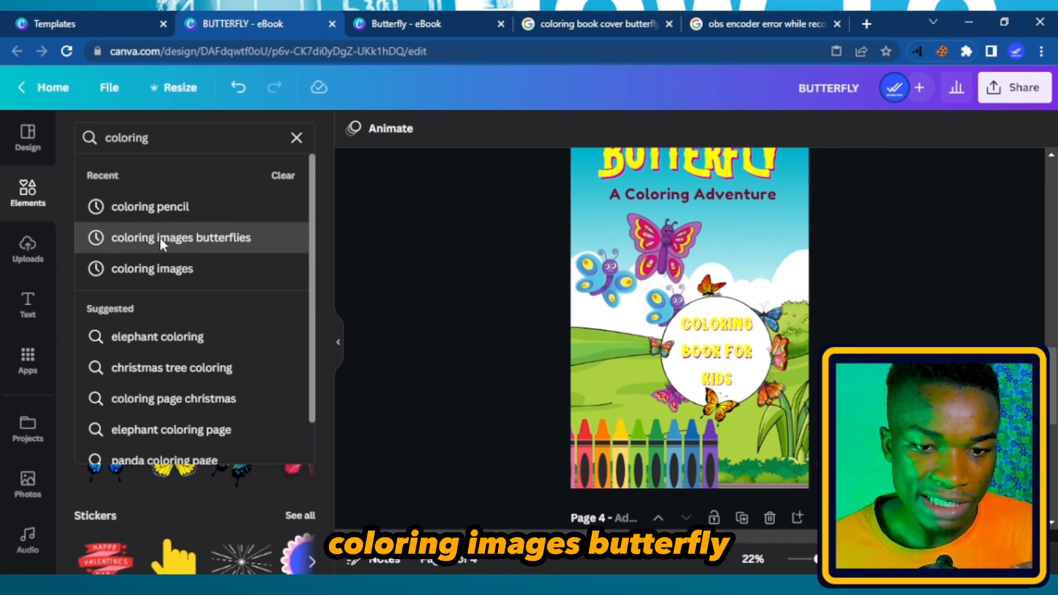
left_click(160, 241)
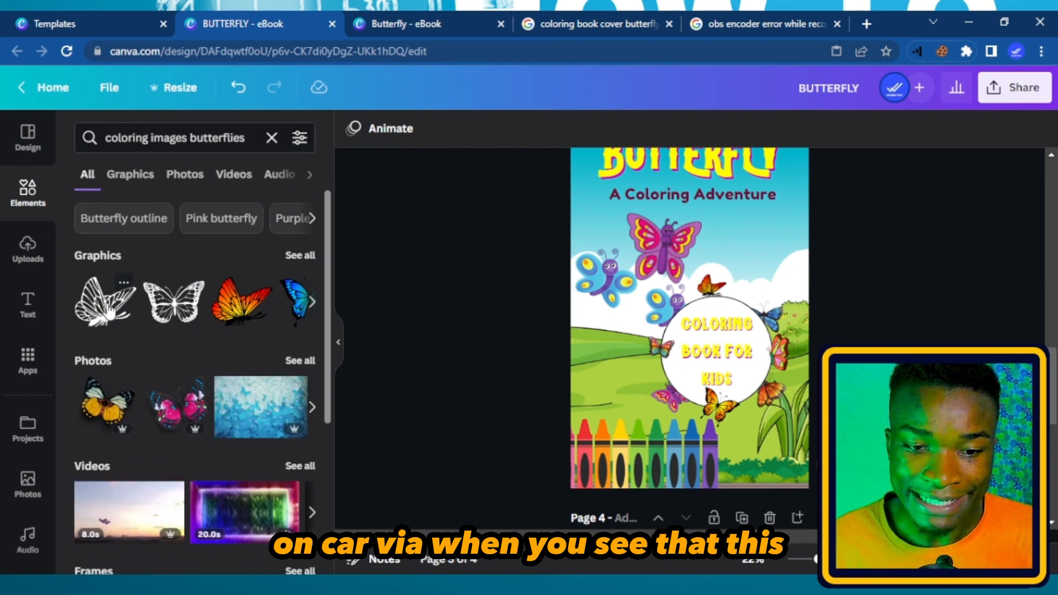
scroll(187, 304, "down", 5)
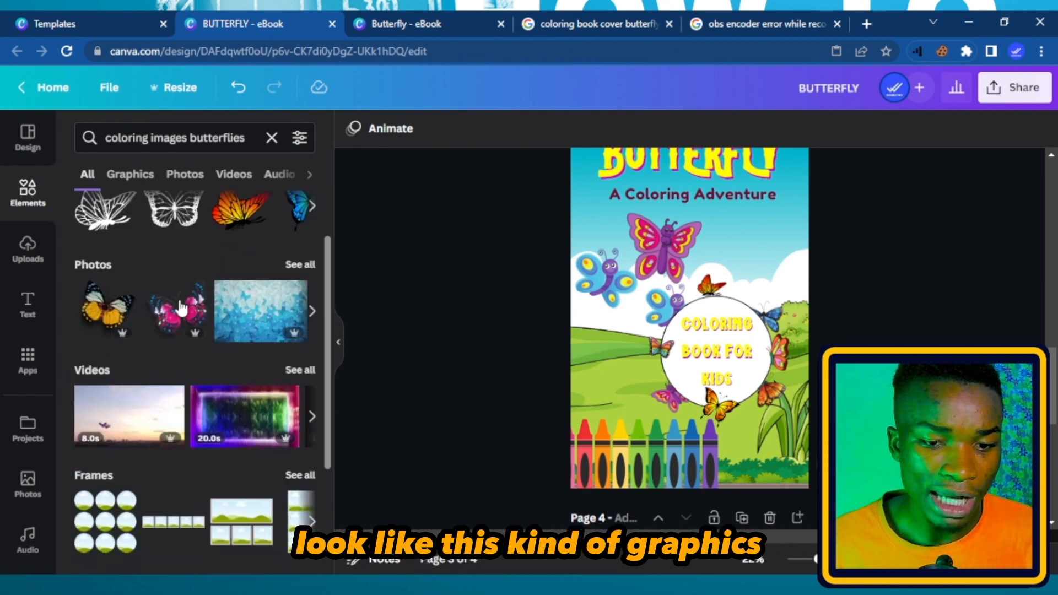
scroll(179, 303, "up", 5)
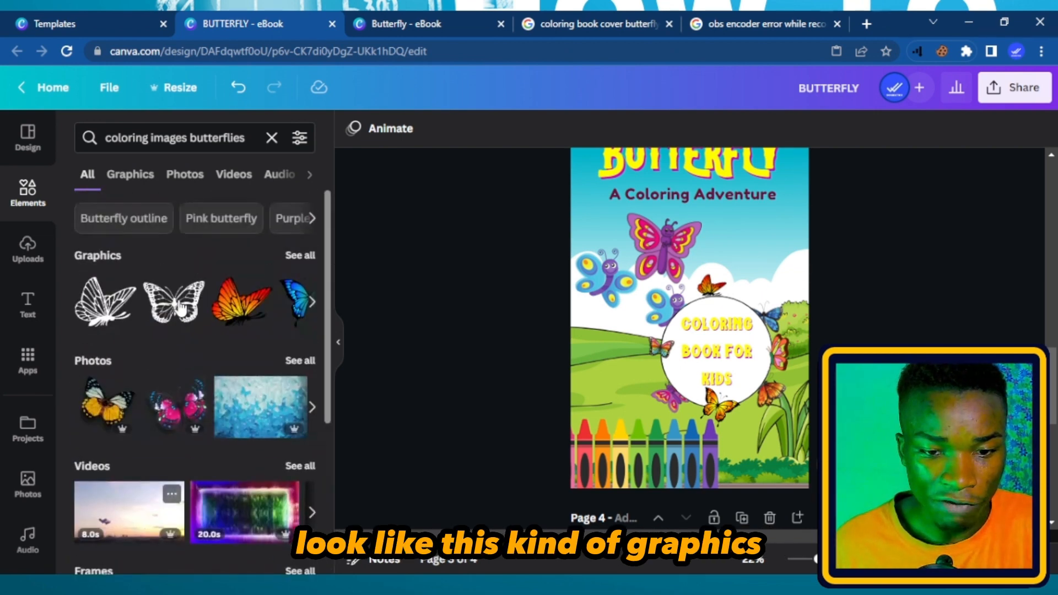
left_click(289, 256)
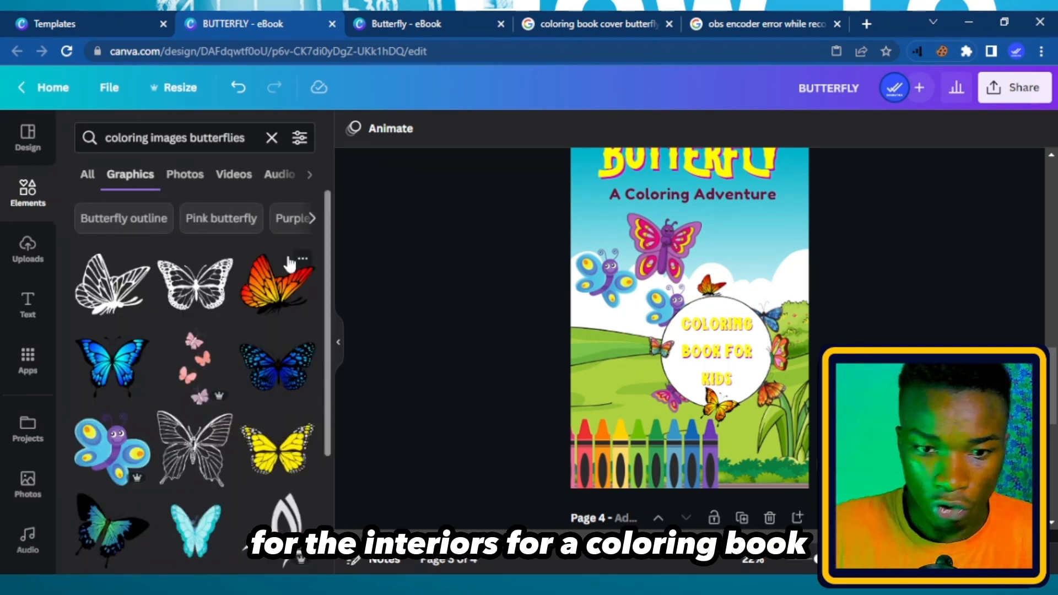
Add the uncolored black-outline butterfly with spread wings to page 3 and place it beside the pink cartoon butterfly, below the subtitle
scroll(195, 276, "down", 5)
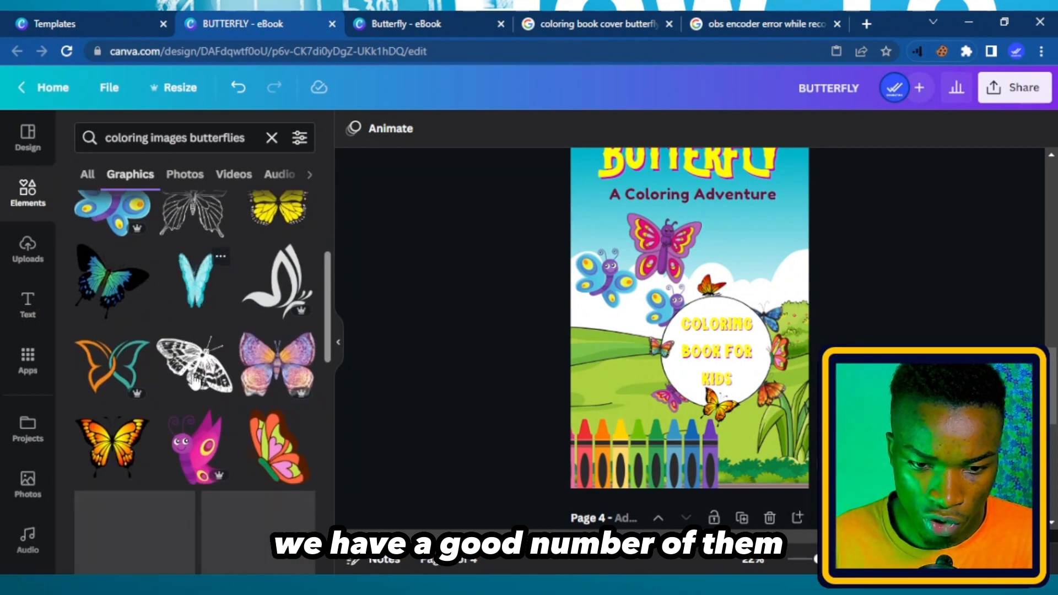
scroll(196, 401, "down", 4)
scroll(267, 315, "up", 7)
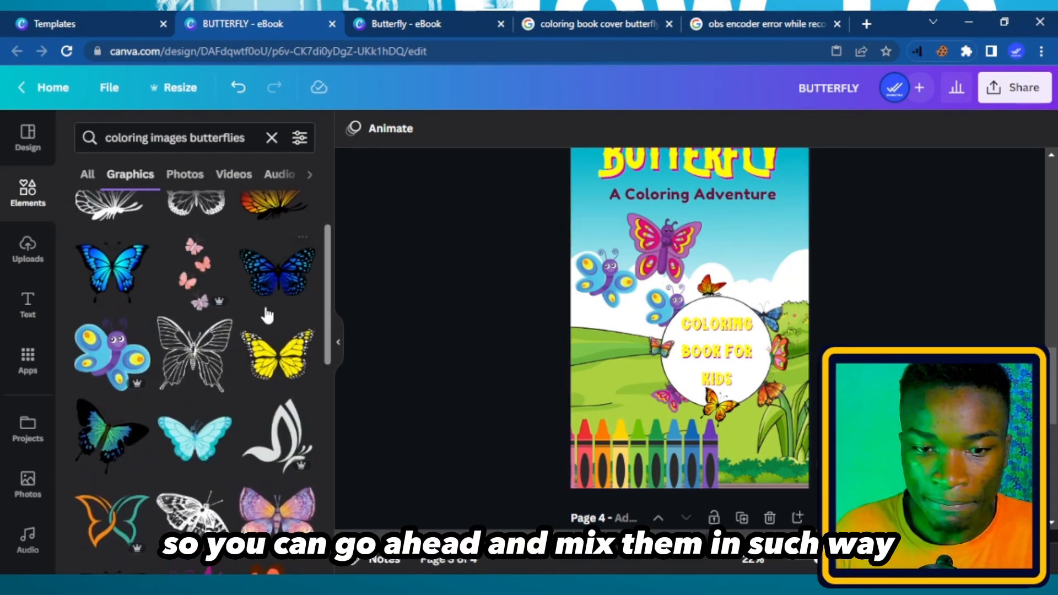
scroll(266, 315, "up", 3)
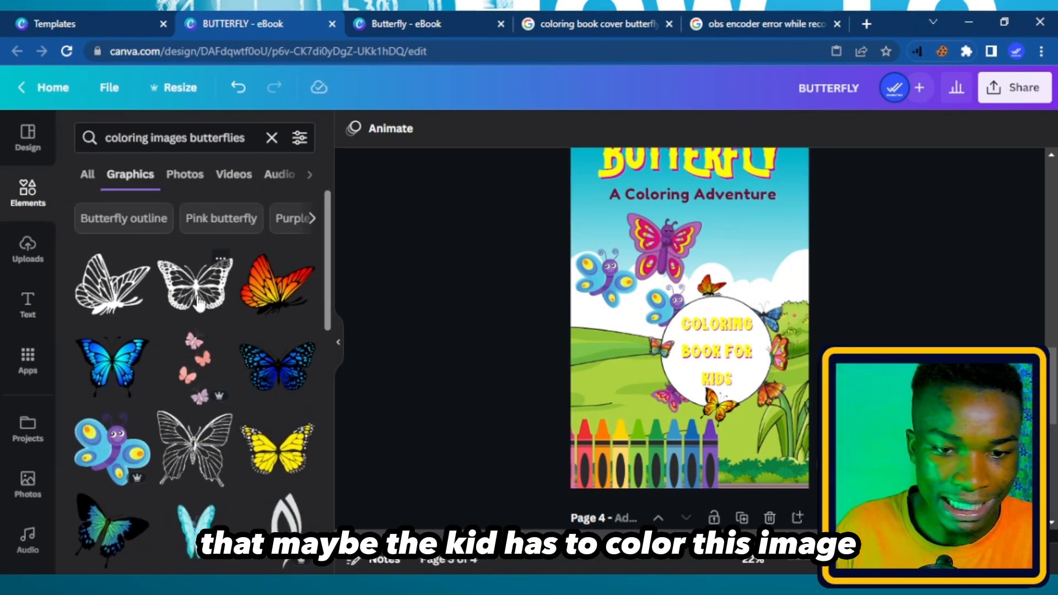
left_click(196, 300)
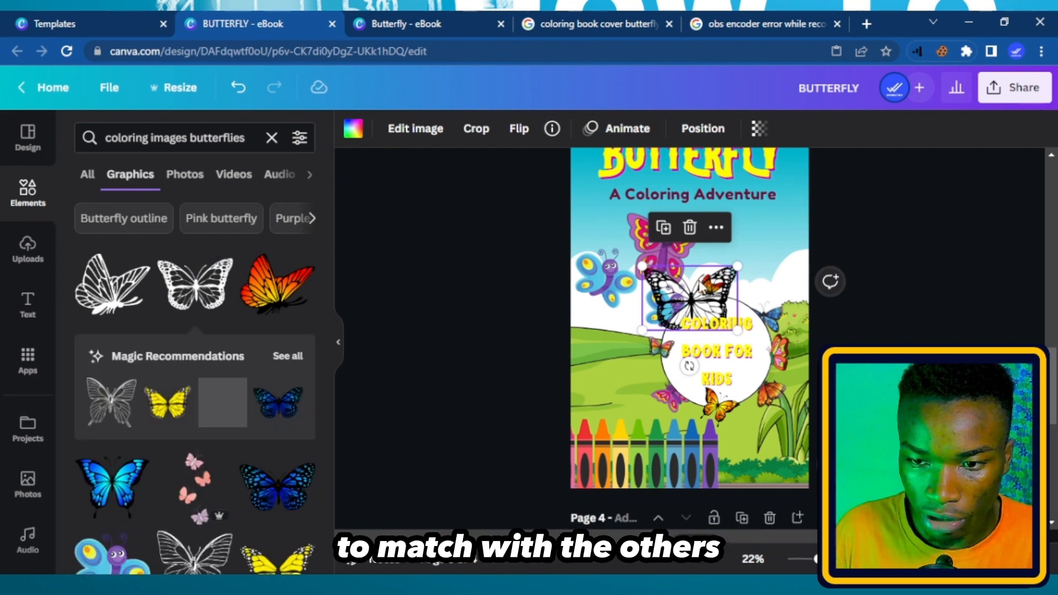
left_click_drag(728, 292, 783, 231)
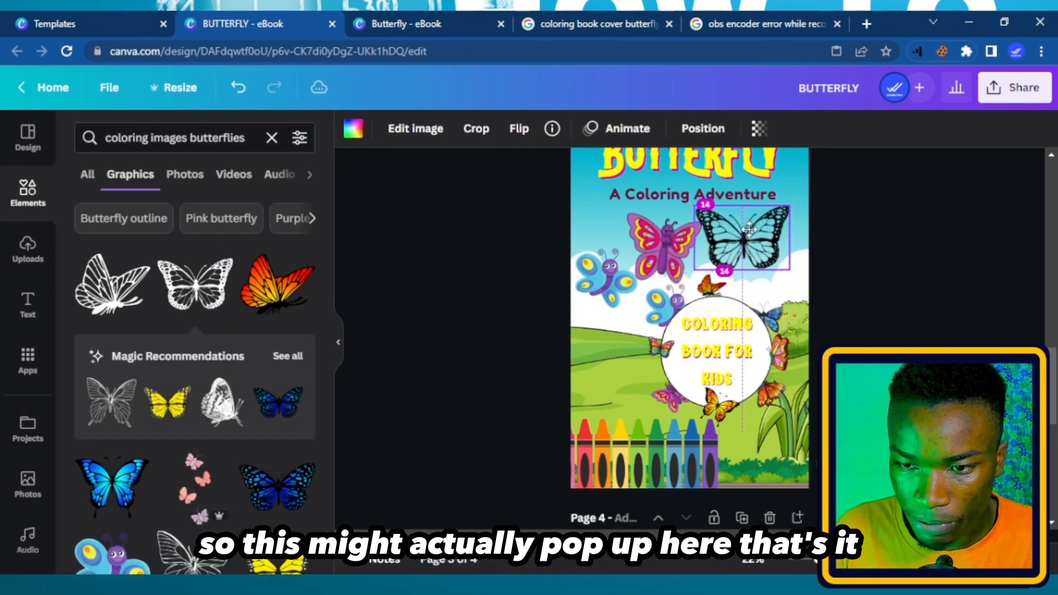